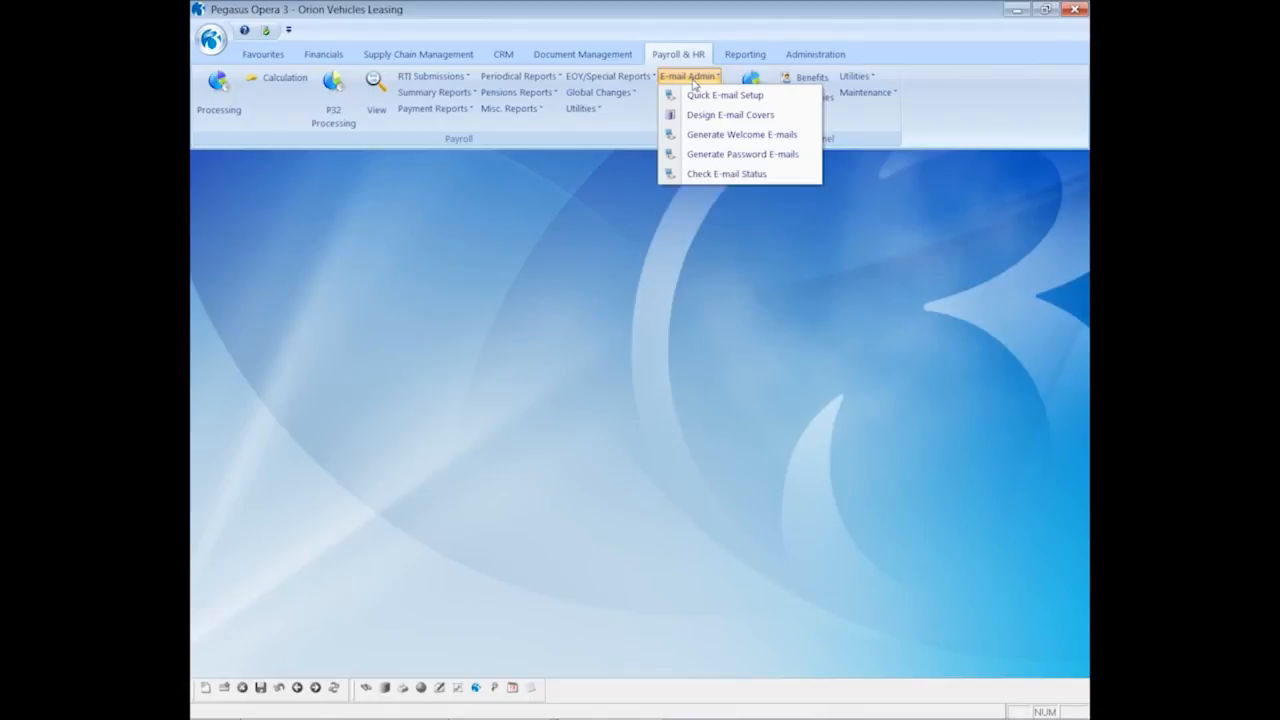
# Open employee 1001's Details & Bank record in the Monthly payroll at its Additional Information tab
pyautogui.click(639, 204)
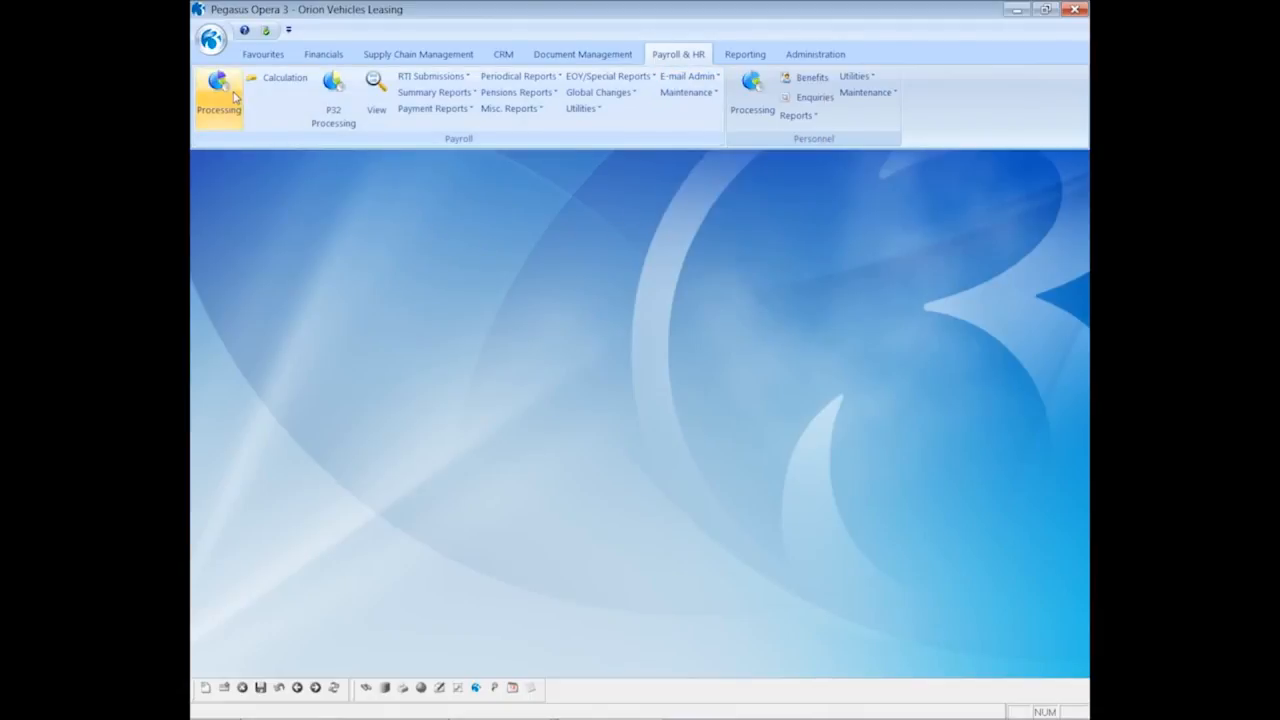
pyautogui.click(233, 96)
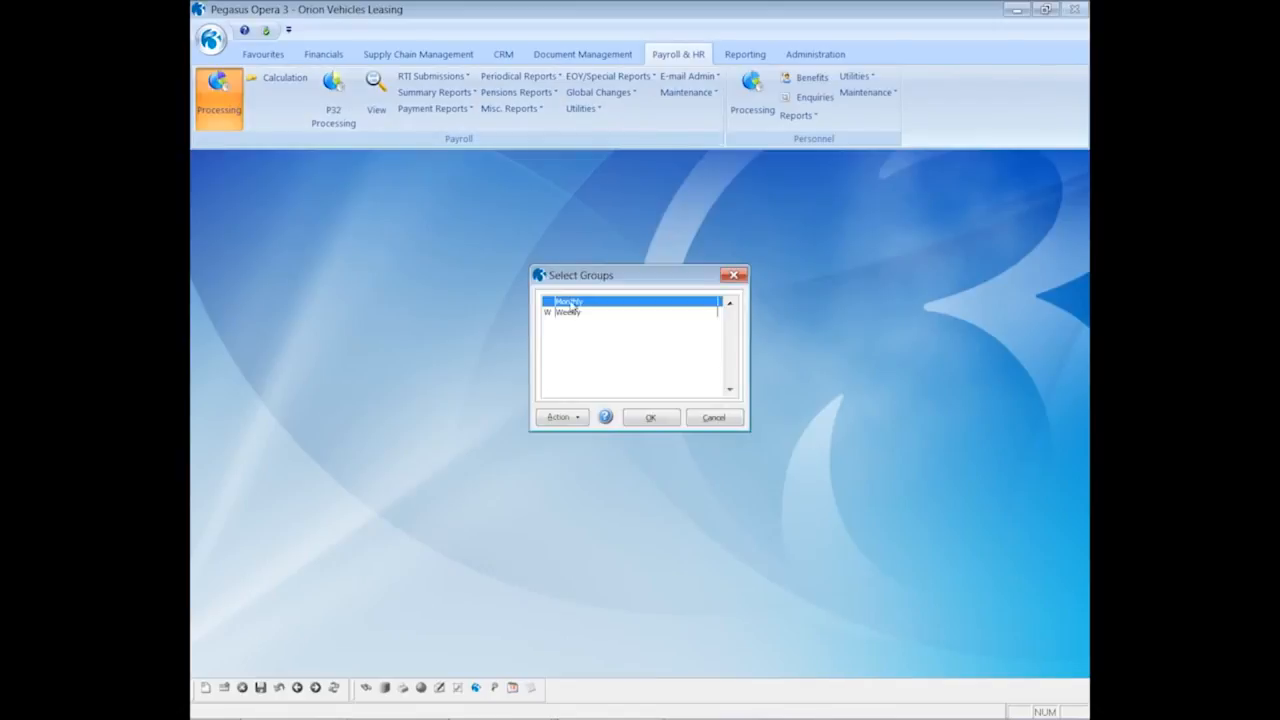
pyautogui.click(650, 417)
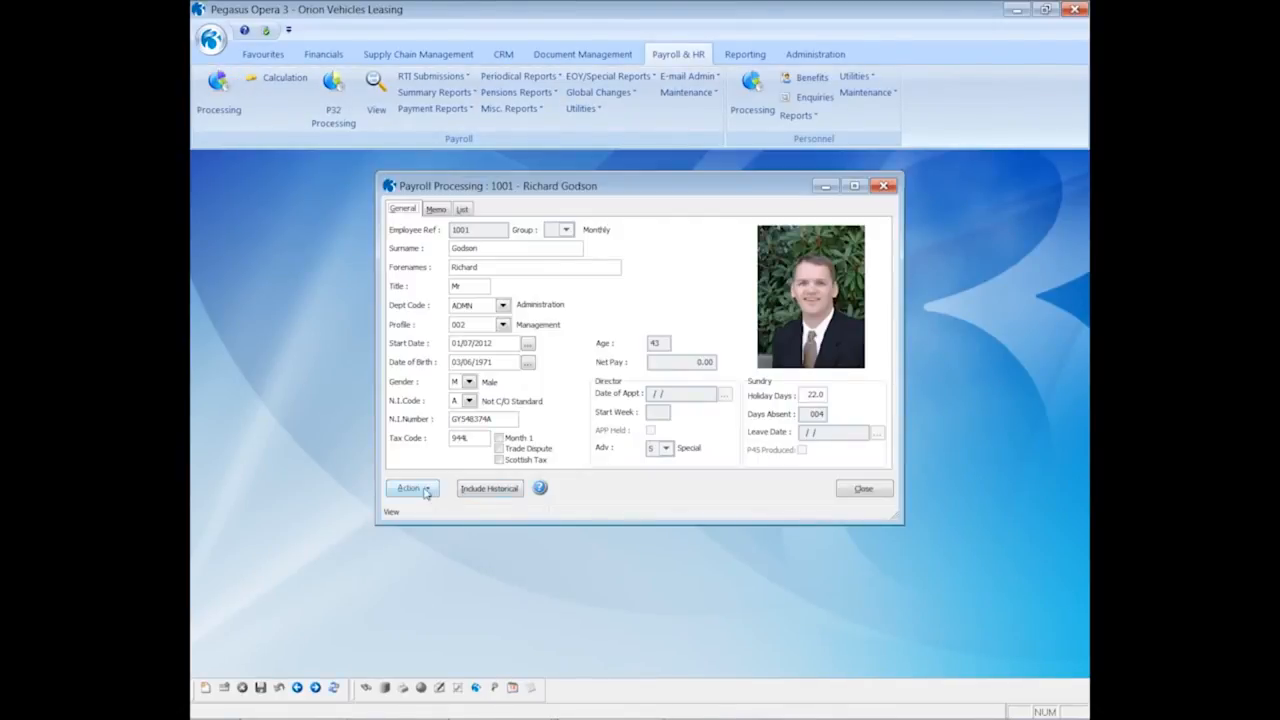
pyautogui.click(425, 490)
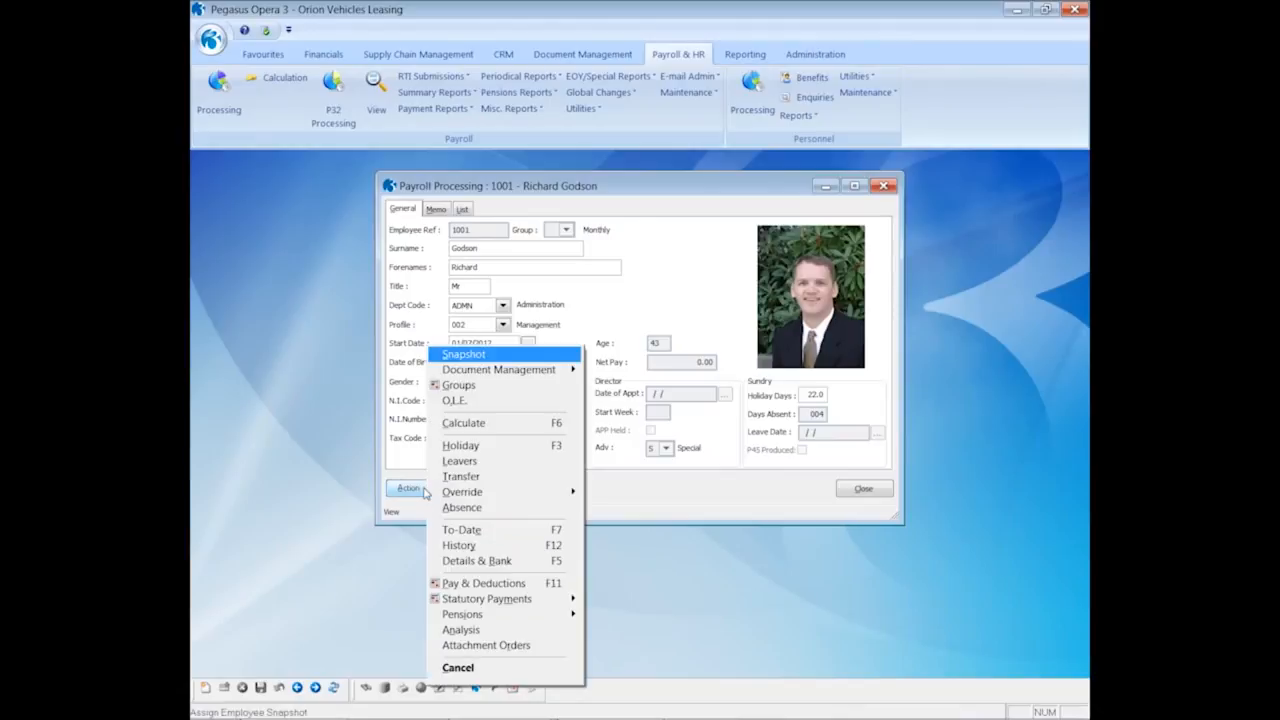
pyautogui.click(460, 564)
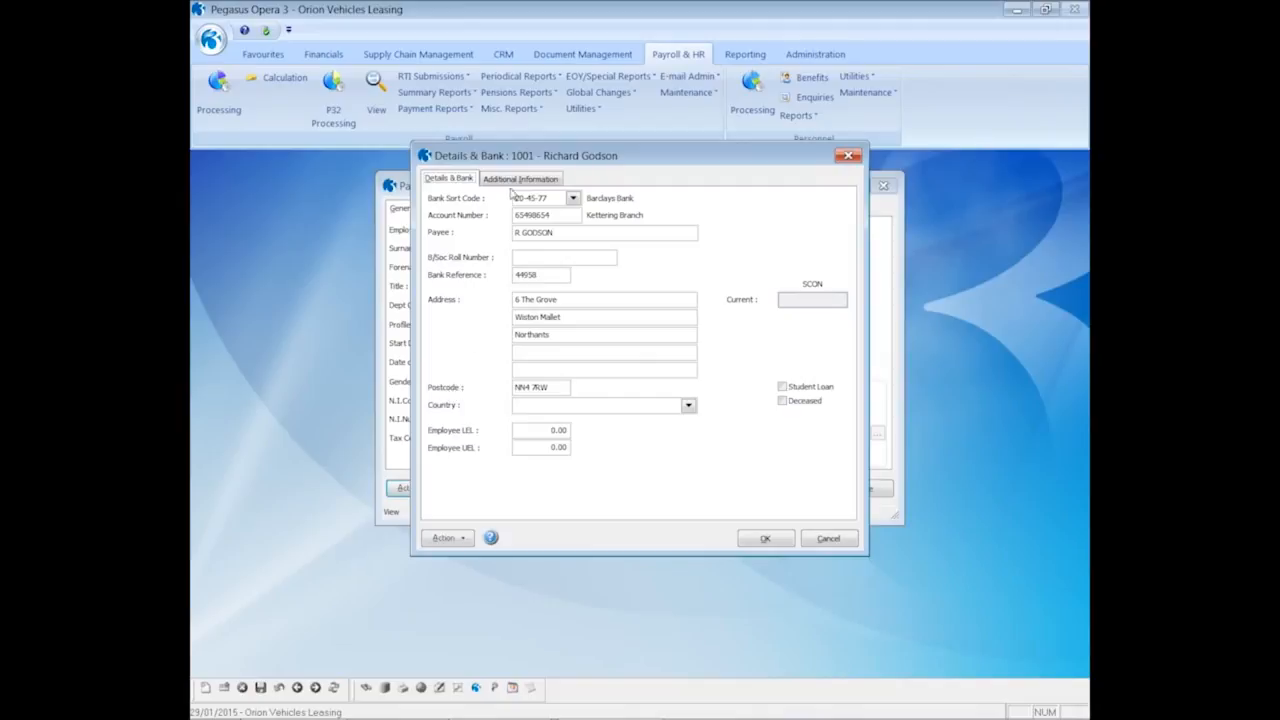
pyautogui.click(518, 182)
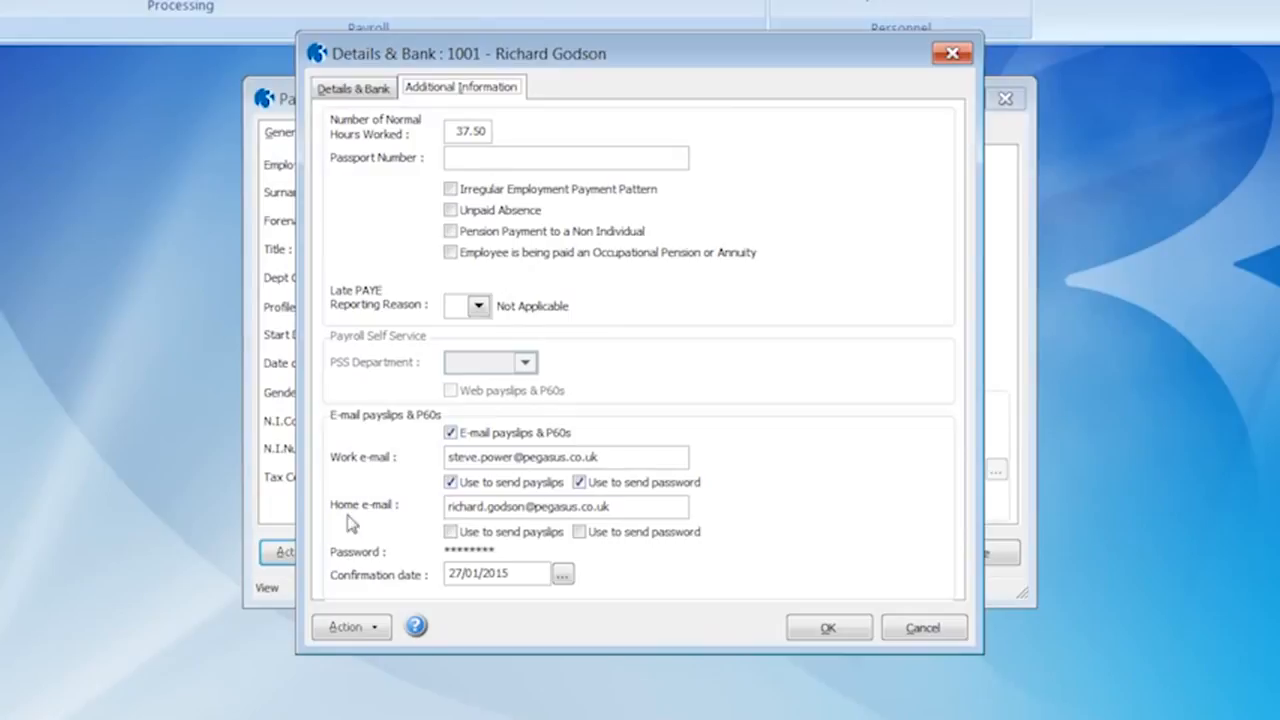
# Give employee 1001 a new payslip e-mail password, entered twice with Show password on, and save it
pyautogui.click(360, 630)
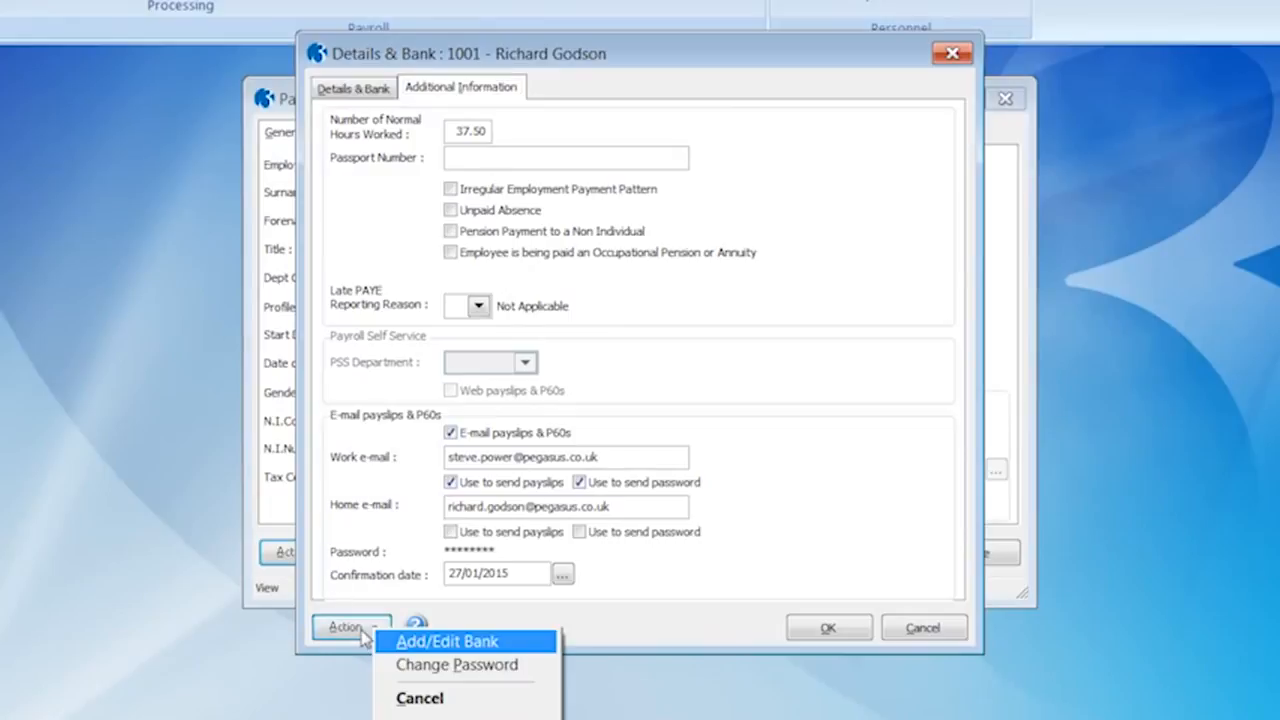
pyautogui.click(423, 672)
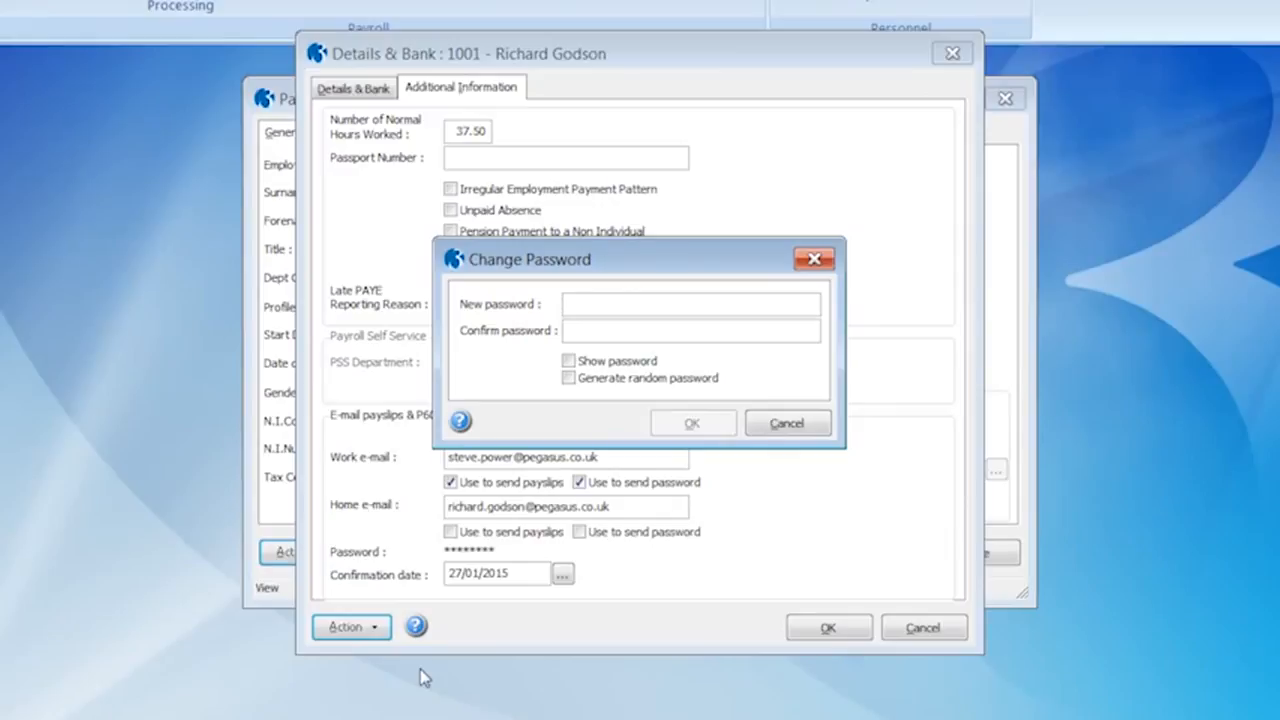
pyautogui.click(569, 361)
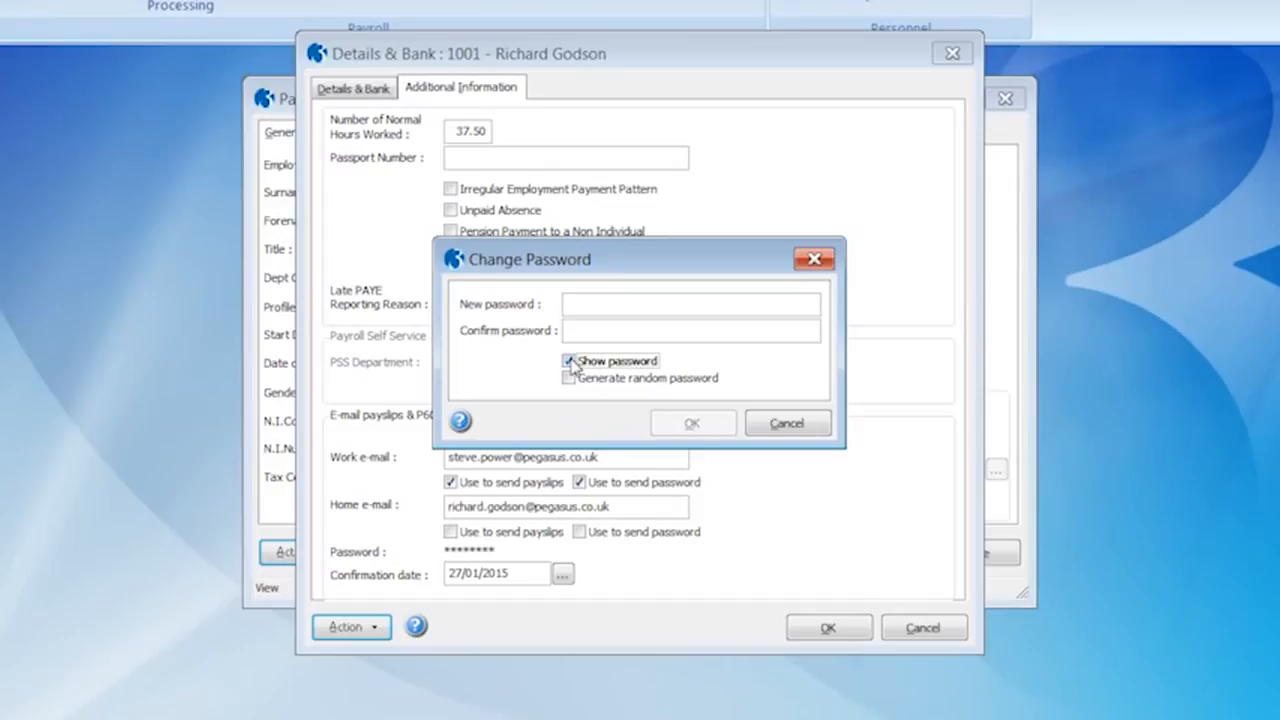
pyautogui.click(568, 303)
pyautogui.write('pa')
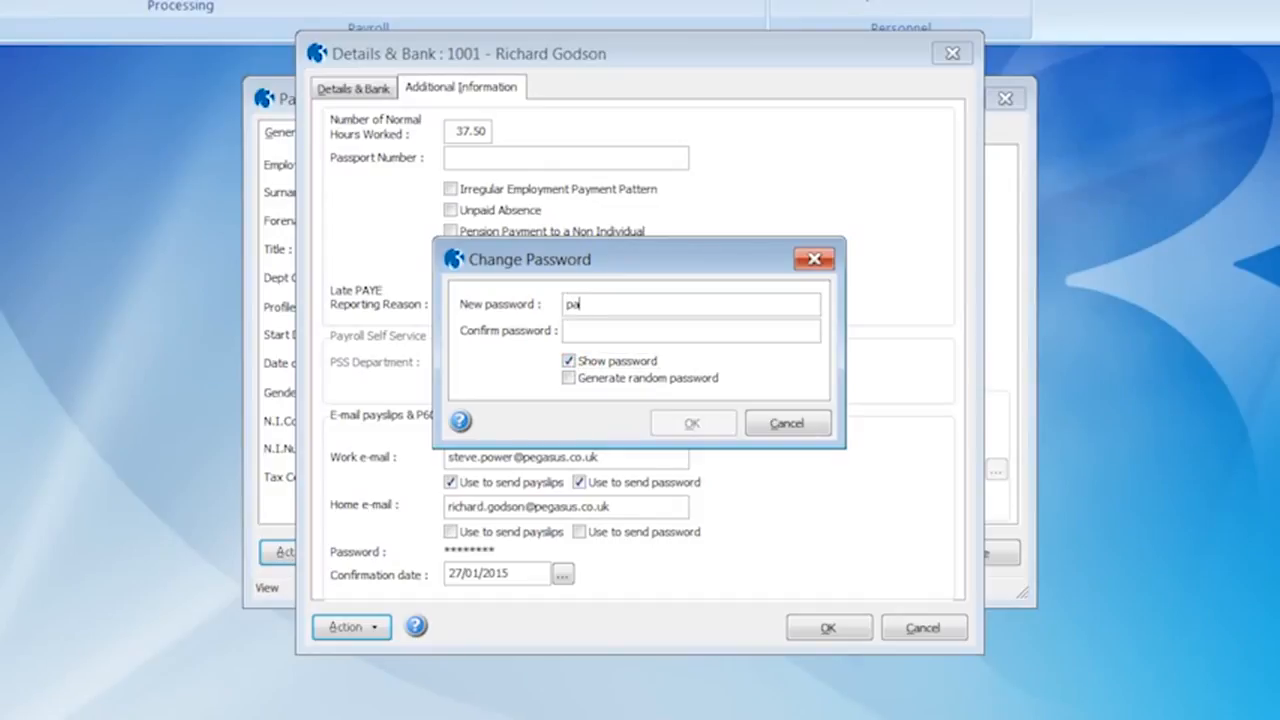
pyautogui.write('ssword')
pyautogui.press('Tab')
pyautogui.write('password')
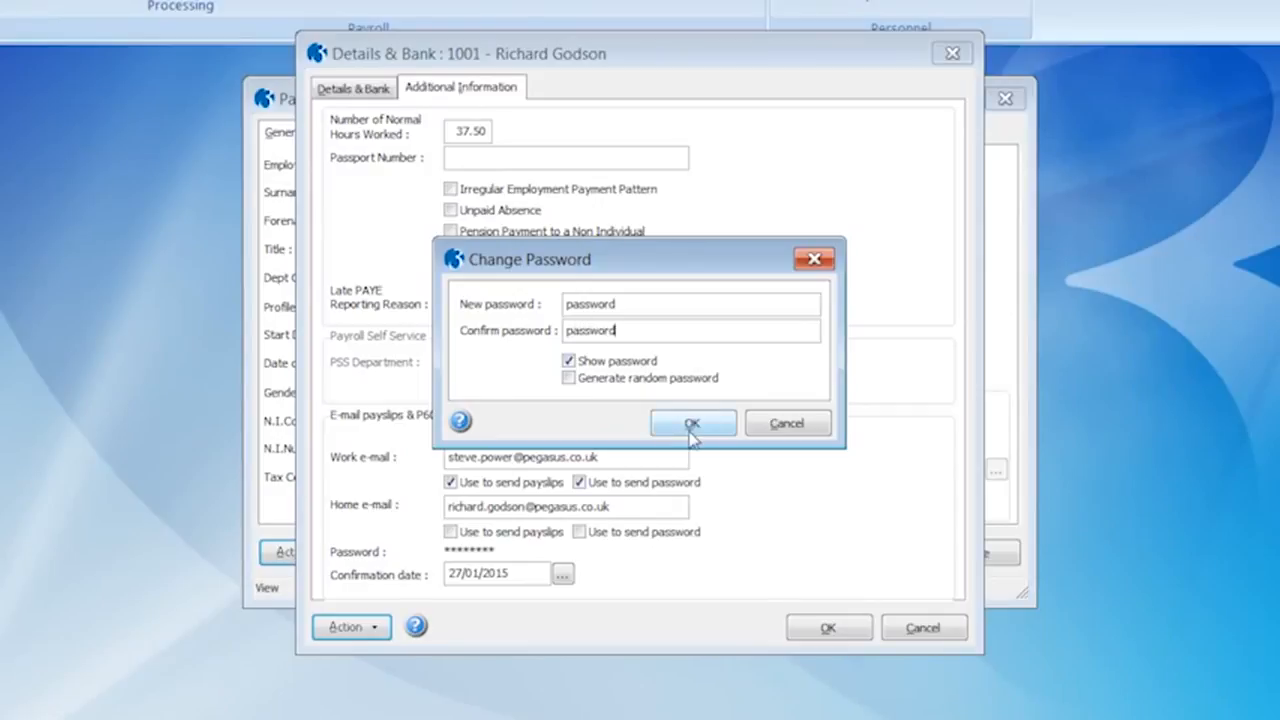
pyautogui.click(683, 427)
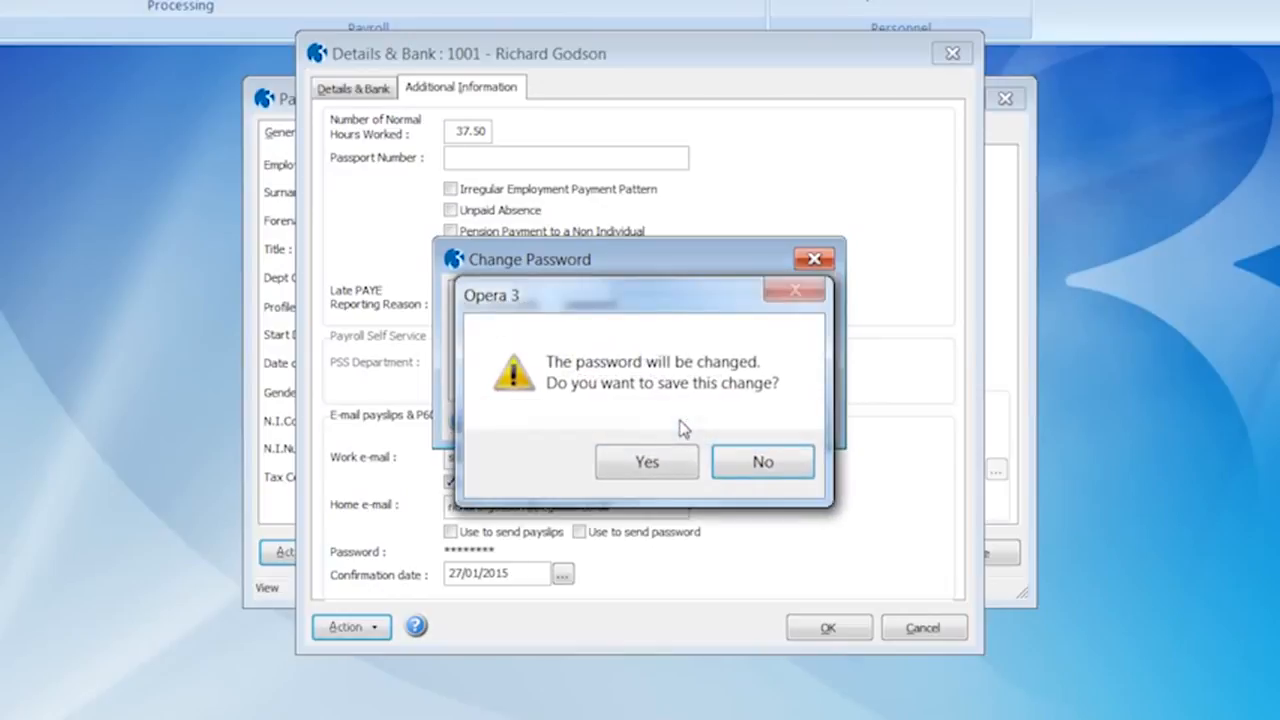
pyautogui.click(646, 465)
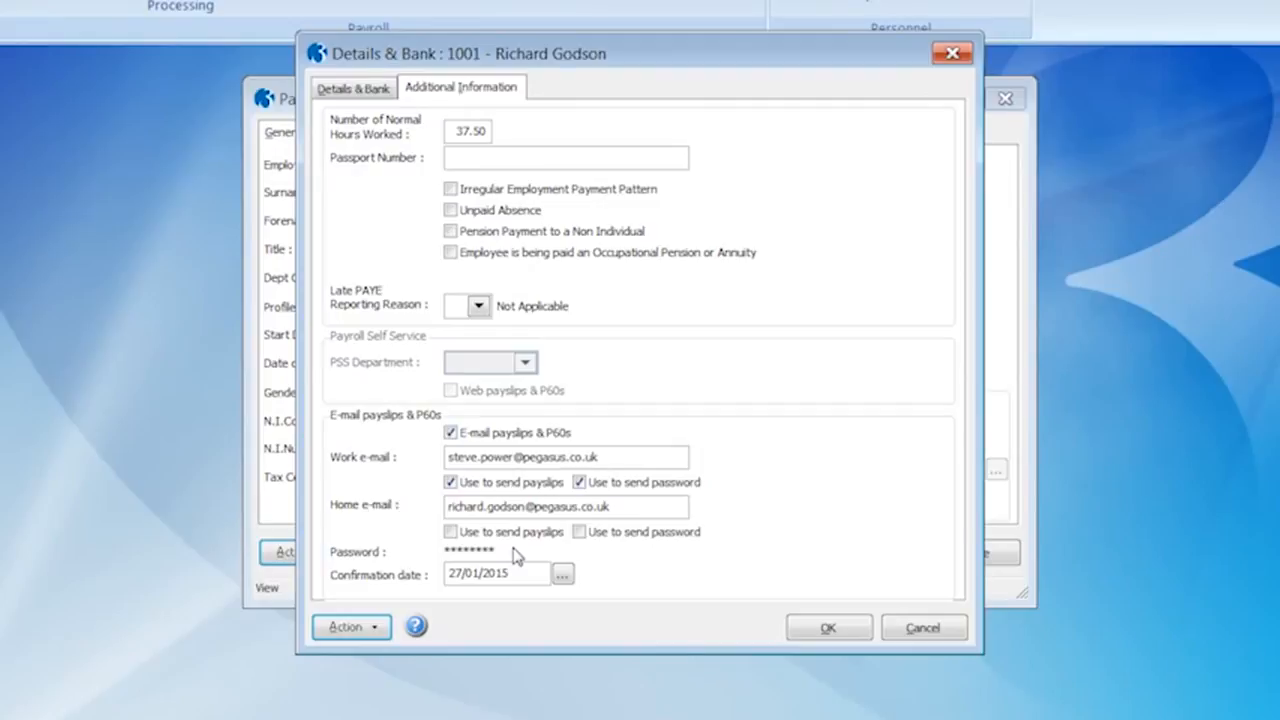
# Save employee 1001's details, then start Quick E-mail Setup for the Monthly and Weekly groups
pyautogui.click(829, 627)
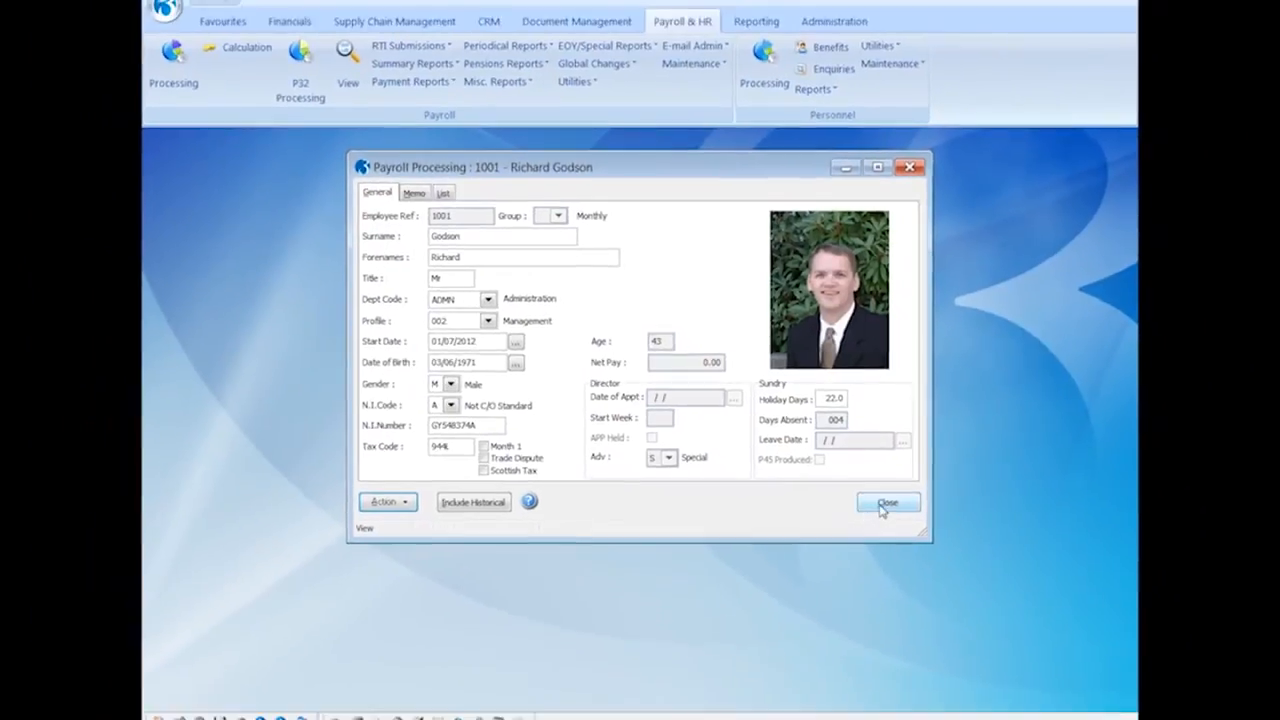
pyautogui.click(882, 506)
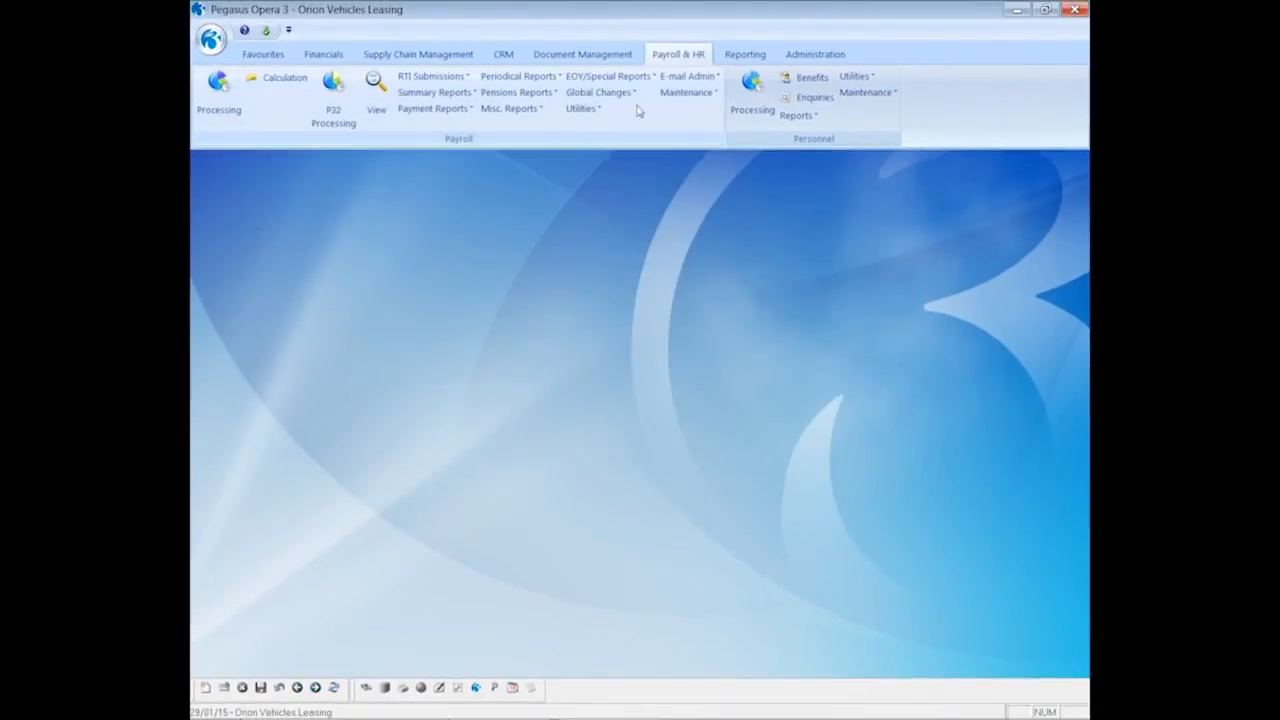
pyautogui.click(686, 80)
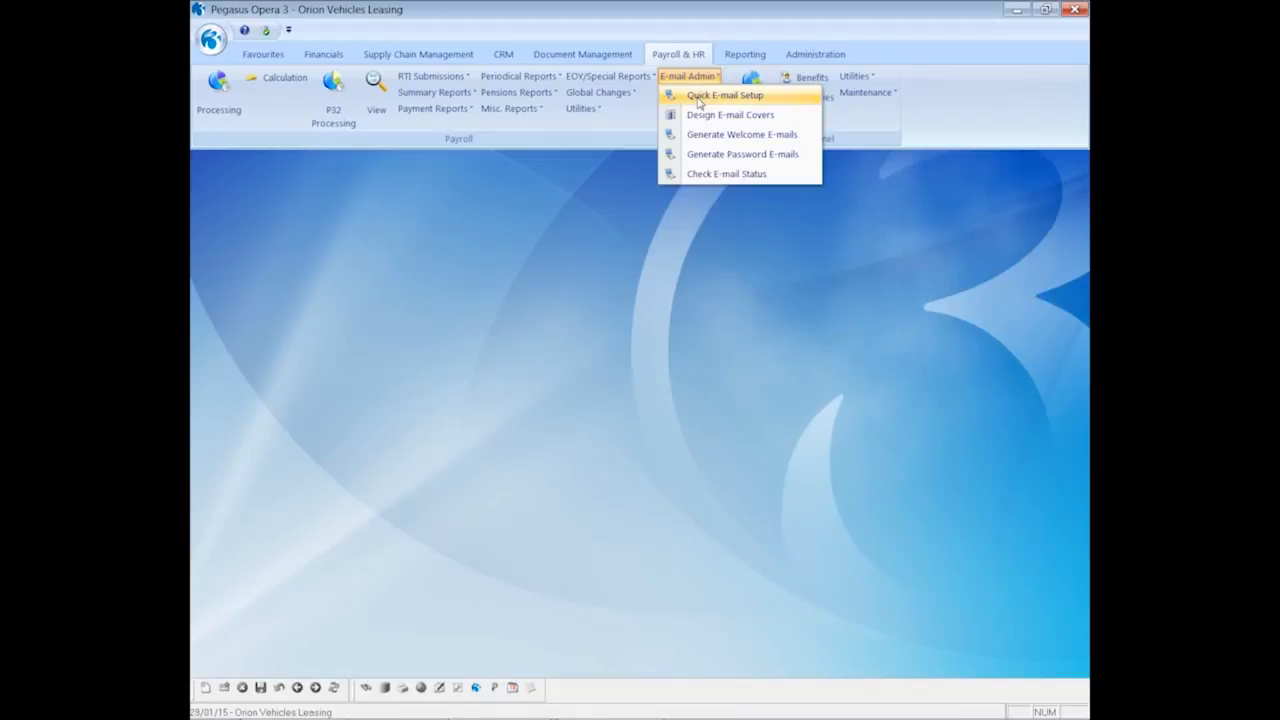
pyautogui.click(698, 99)
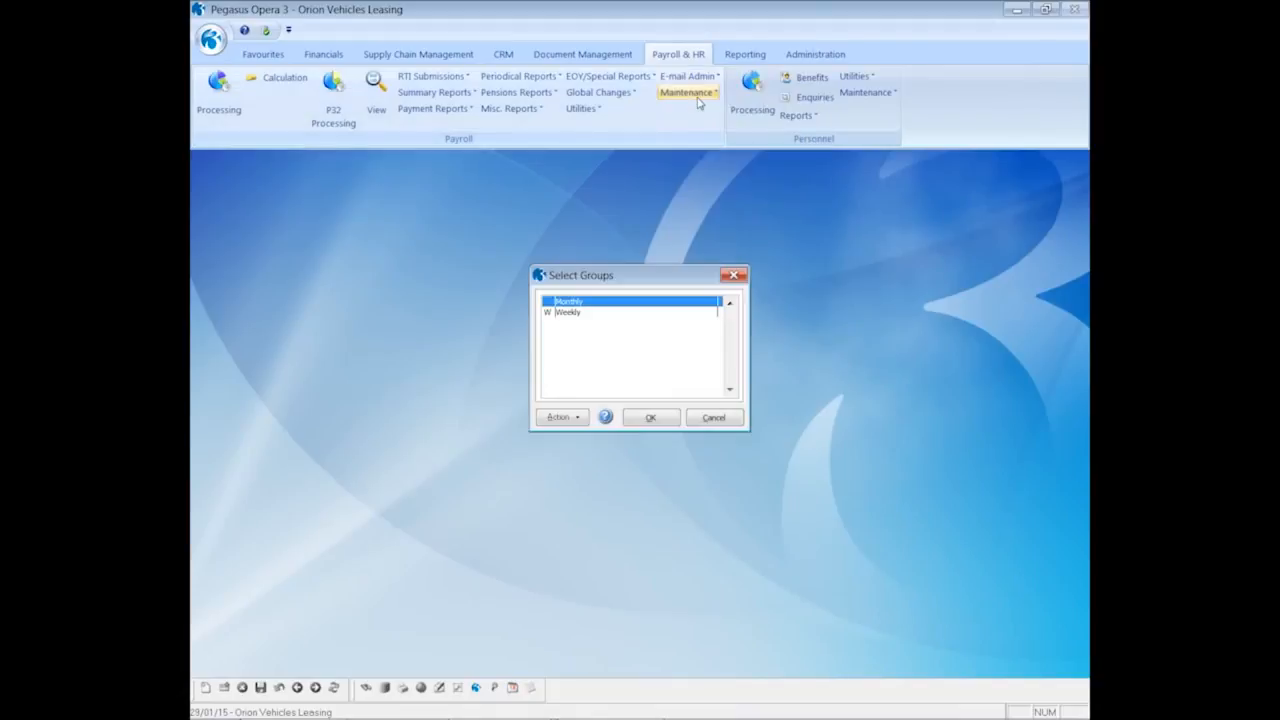
pyautogui.click(655, 313)
pyautogui.click(651, 418)
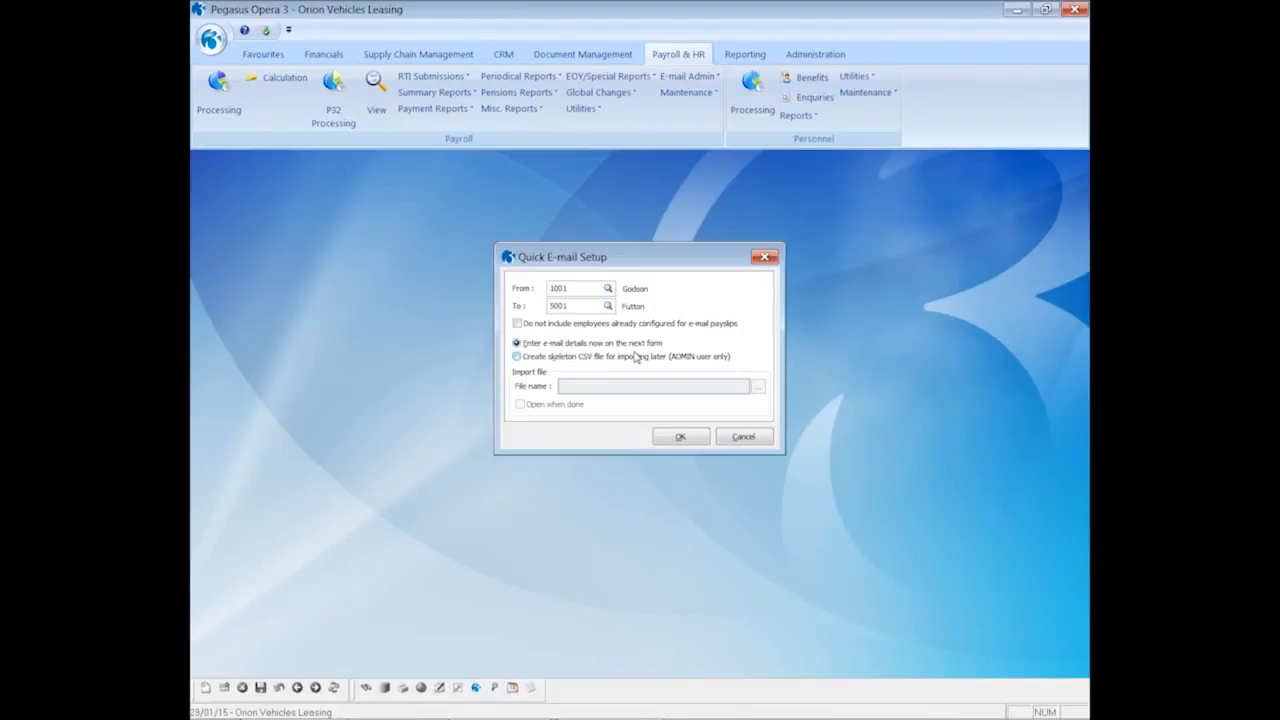
pyautogui.click(672, 440)
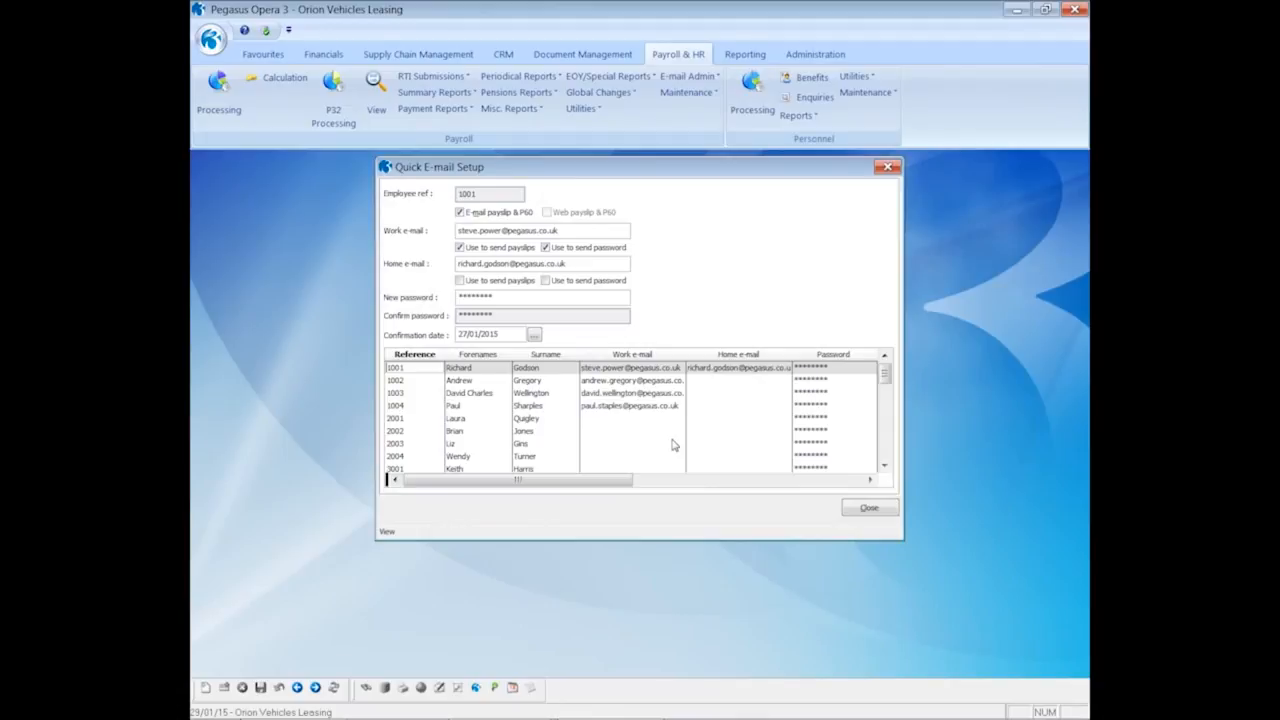
# Enable e-mailed payslips and P60 for employee 2001 with the employee's work e-mail and a new password
pyautogui.click(455, 418)
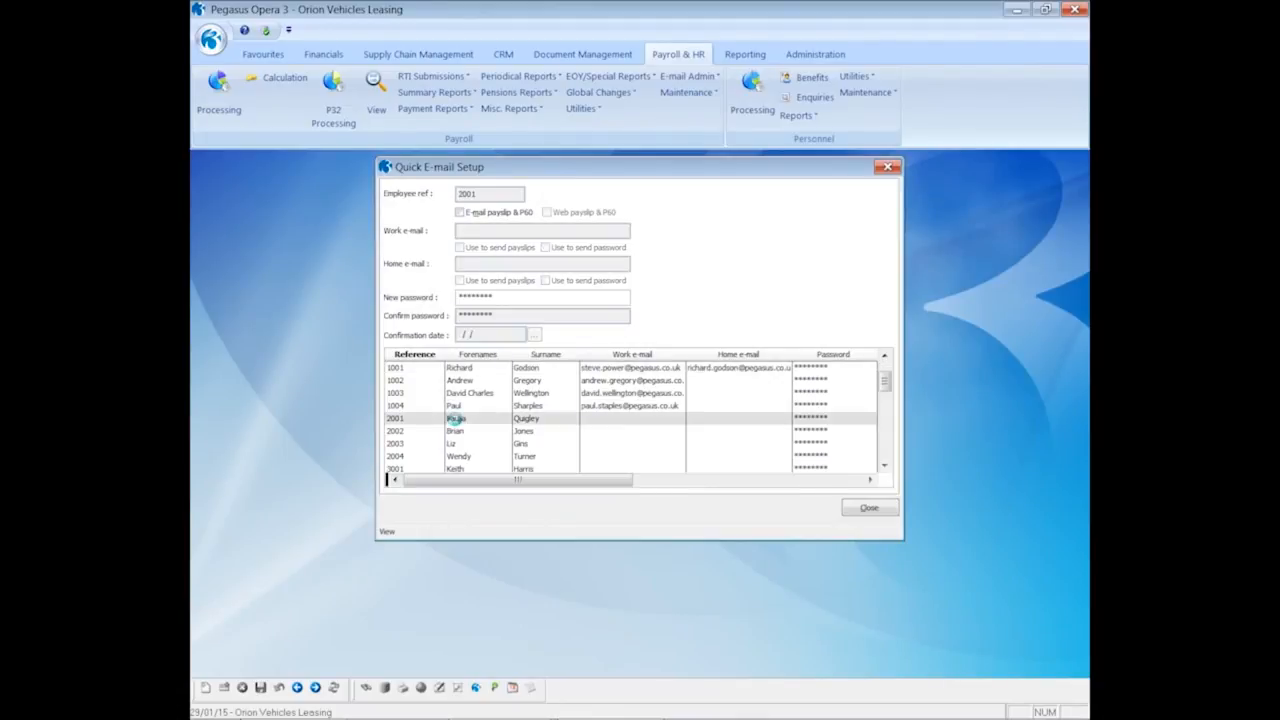
pyautogui.click(459, 213)
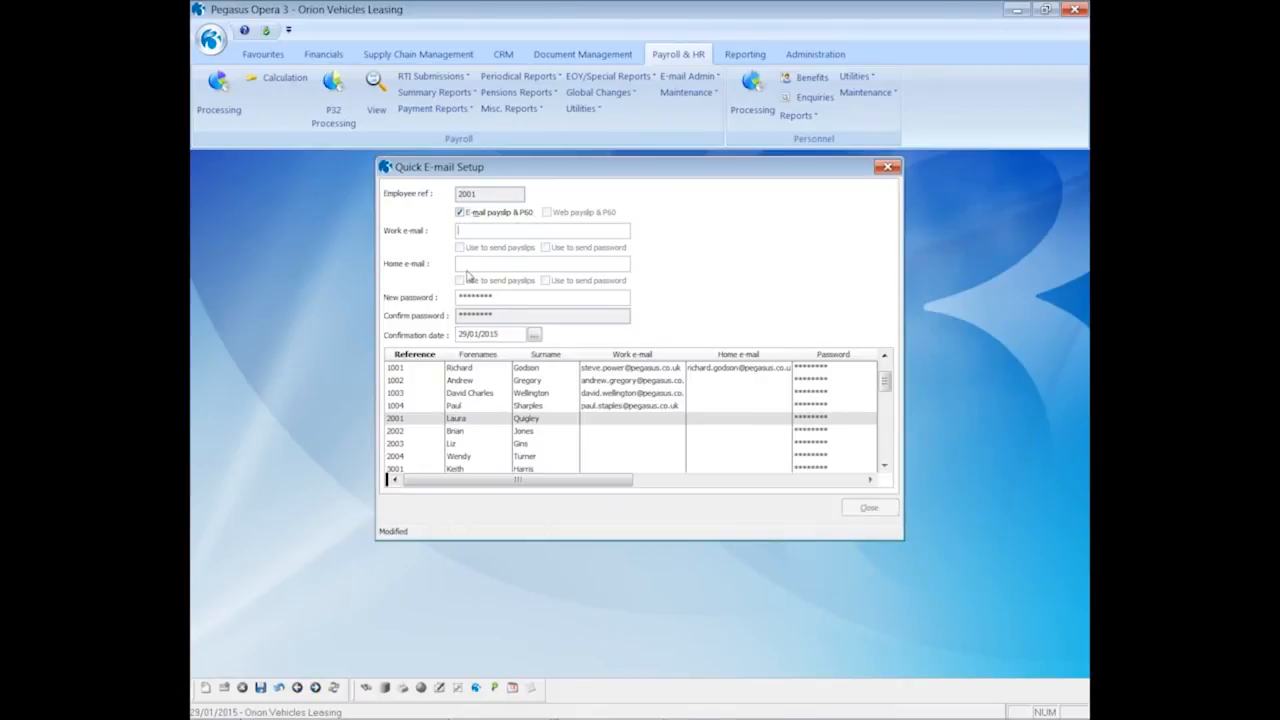
pyautogui.moveTo(500, 297); pyautogui.dragTo(454, 299)
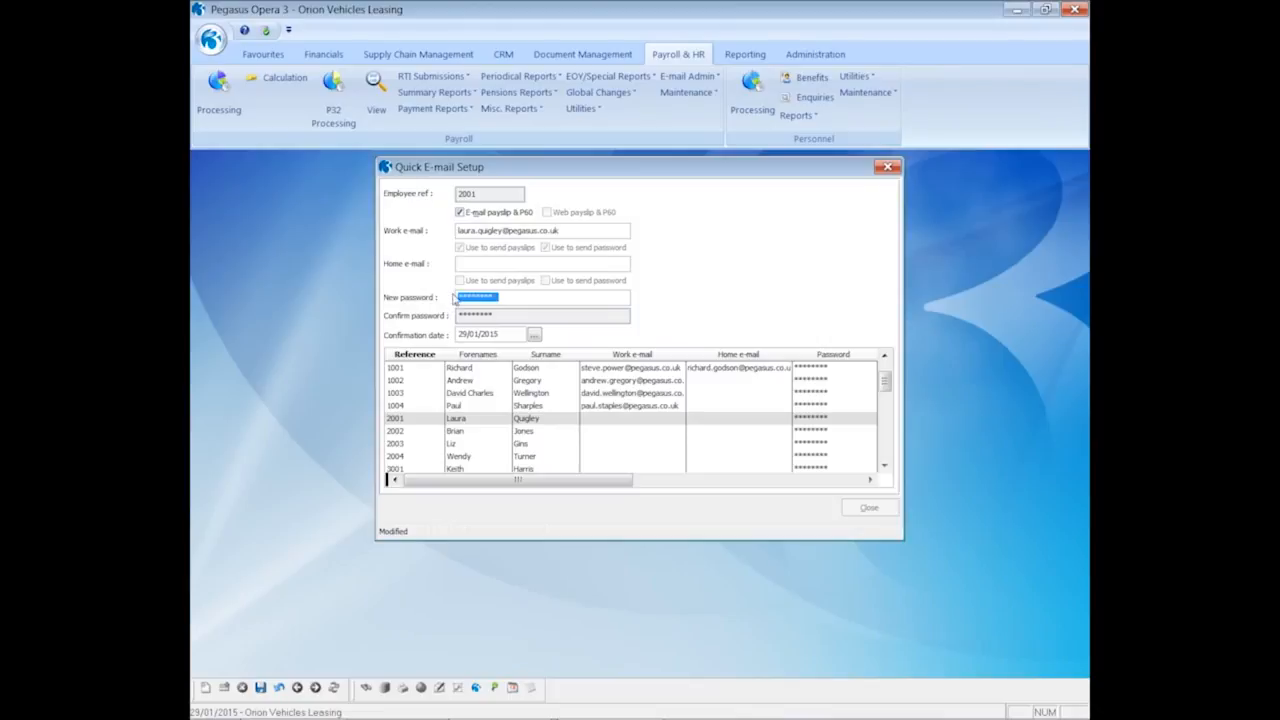
pyautogui.write('pass')
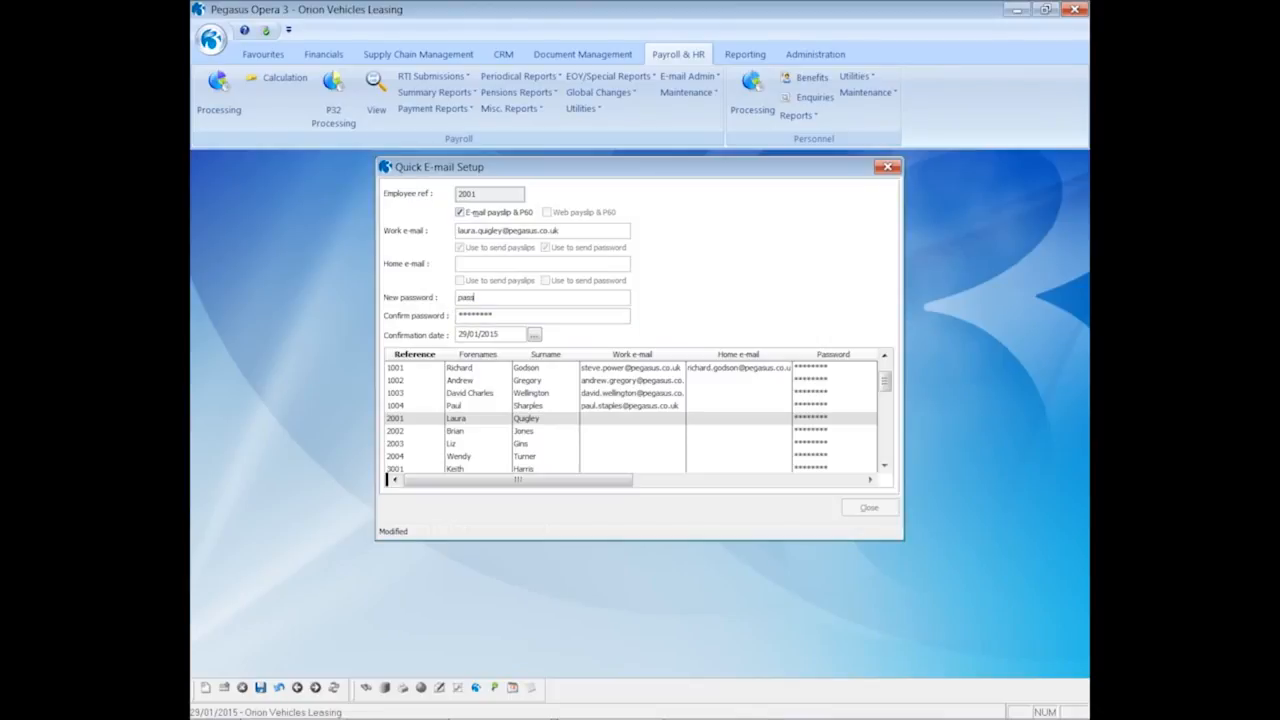
pyautogui.write('word2')
pyautogui.press('Tab')
pyautogui.write('password2')
pyautogui.click(260, 688)
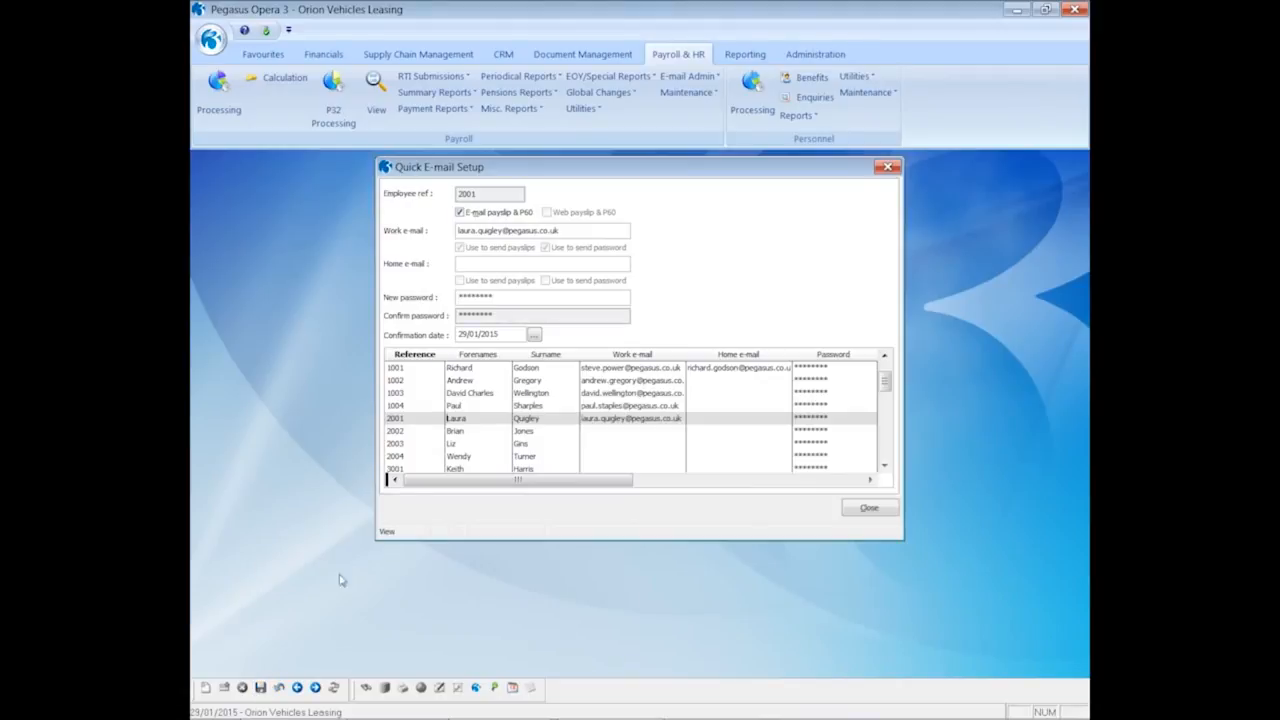
# Load employee 2002's details, then close Quick E-mail Setup
pyautogui.click(454, 432)
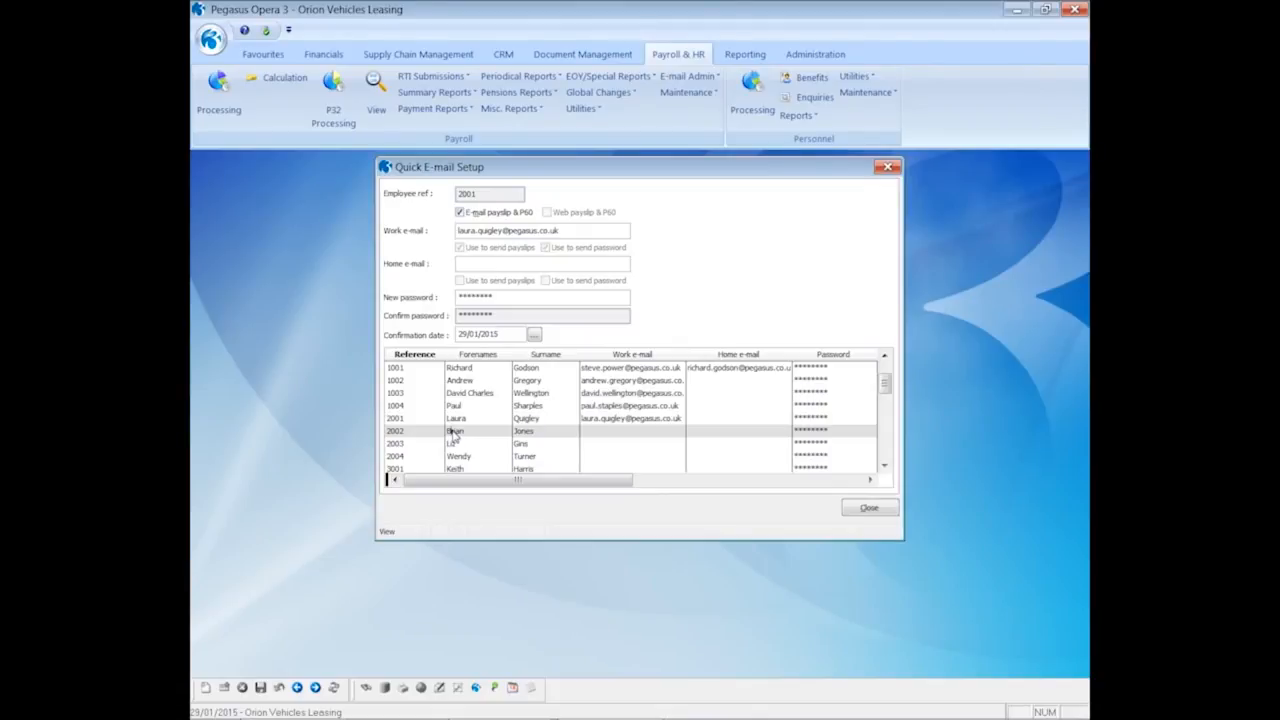
pyautogui.doubleClick(453, 432)
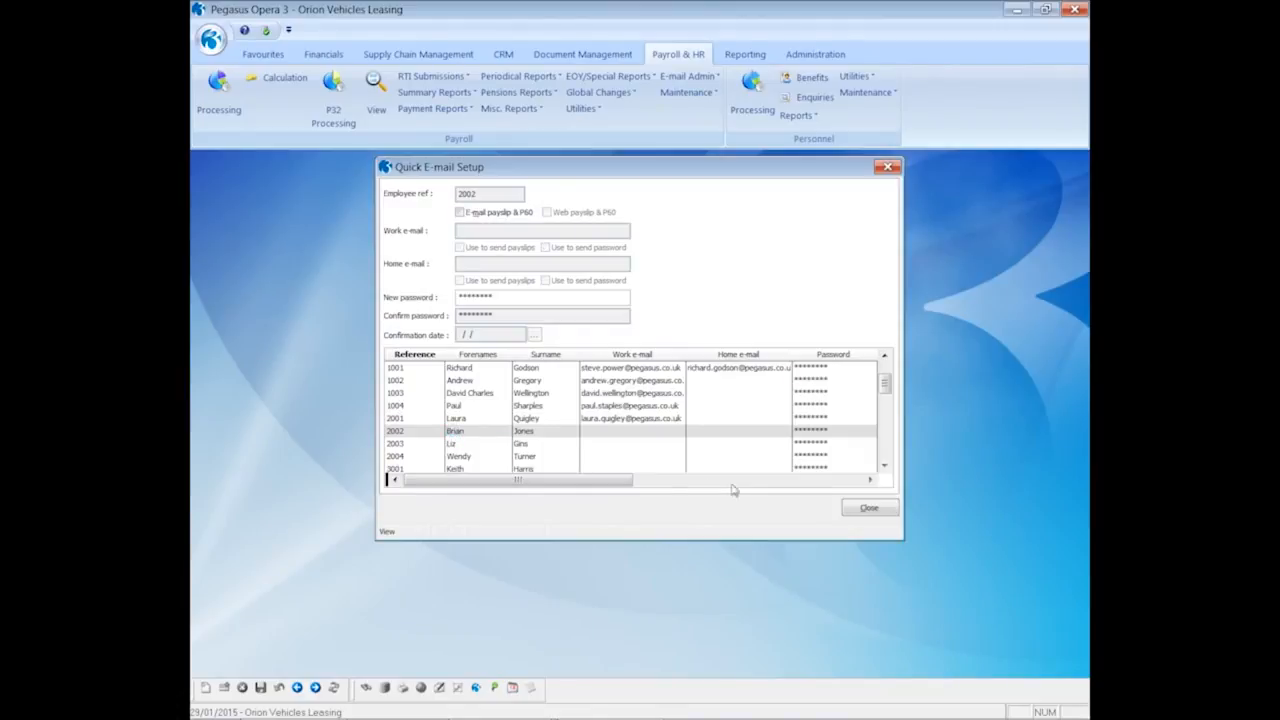
pyautogui.click(858, 506)
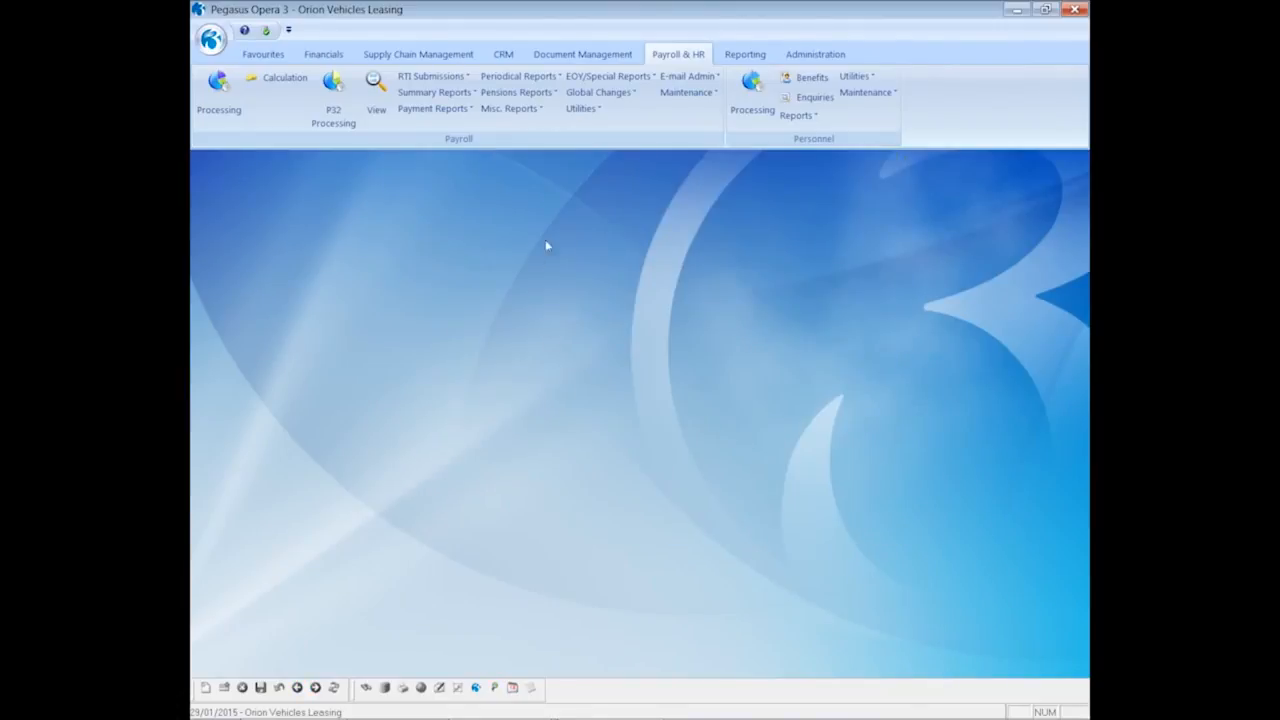
# Export the Monthly group's skeleton CSV ImpEmplContacts_20150129 and have it open in Excel
pyautogui.click(680, 78)
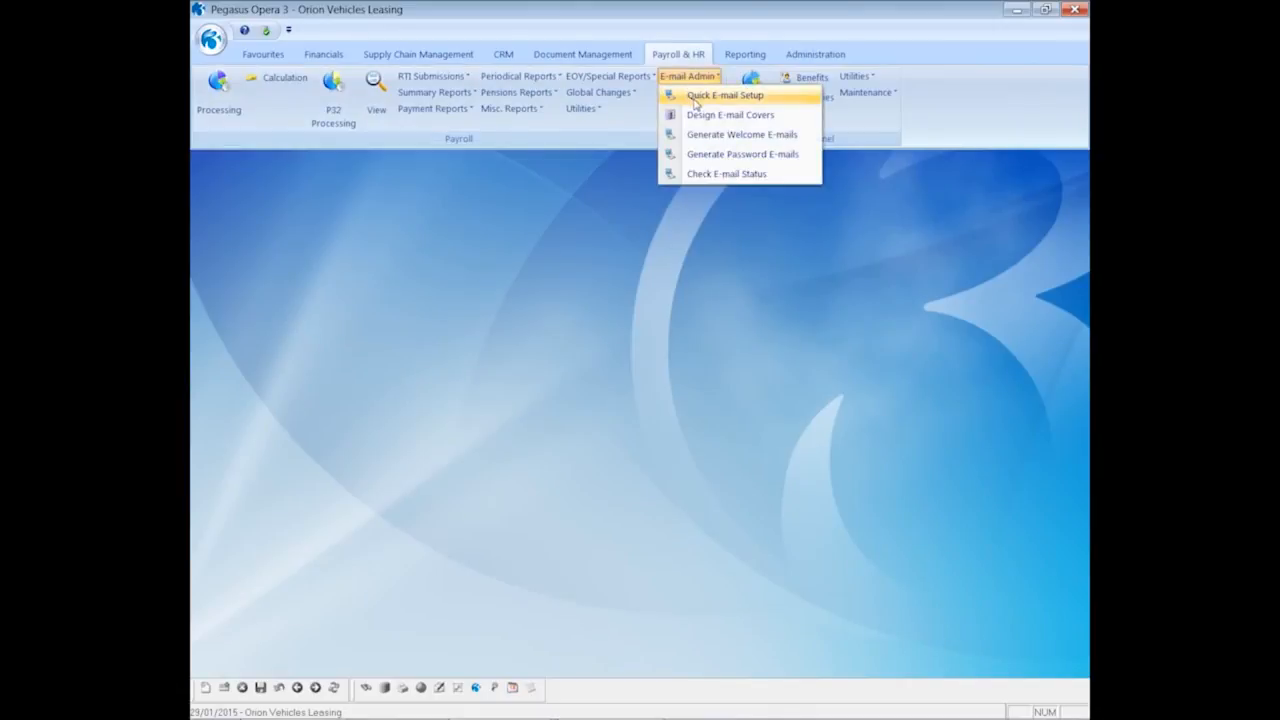
pyautogui.click(698, 96)
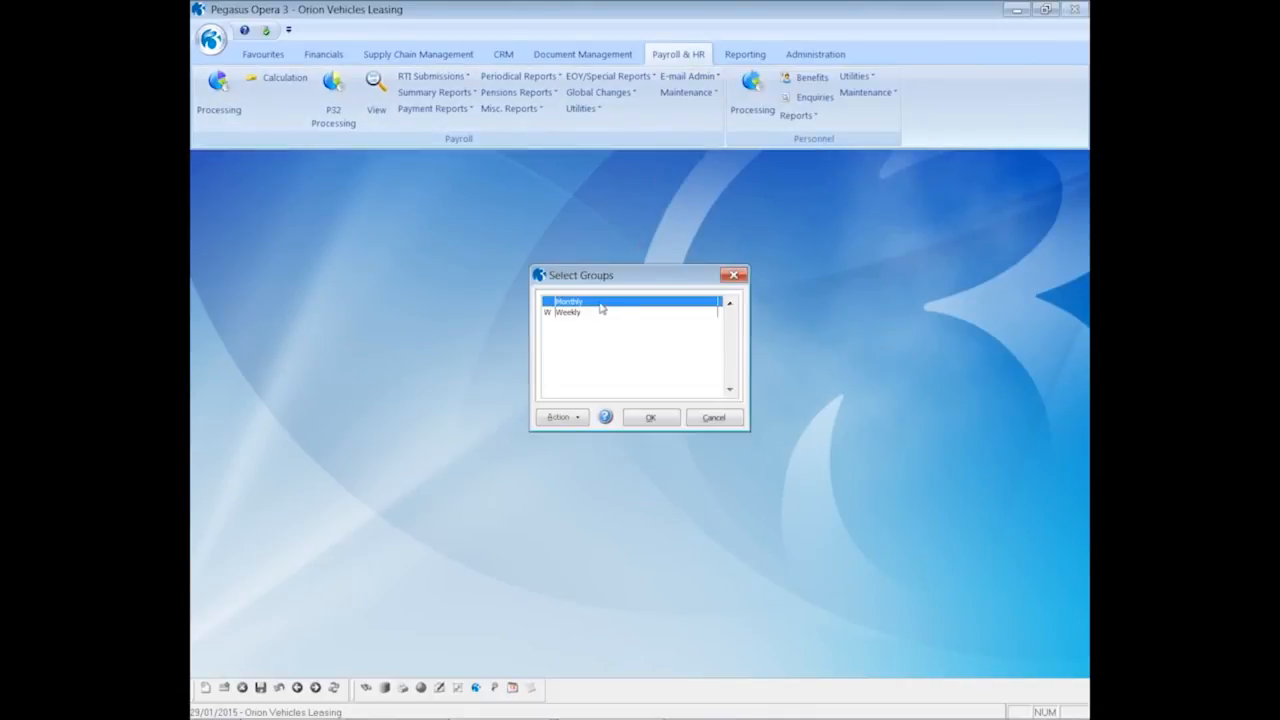
pyautogui.click(641, 419)
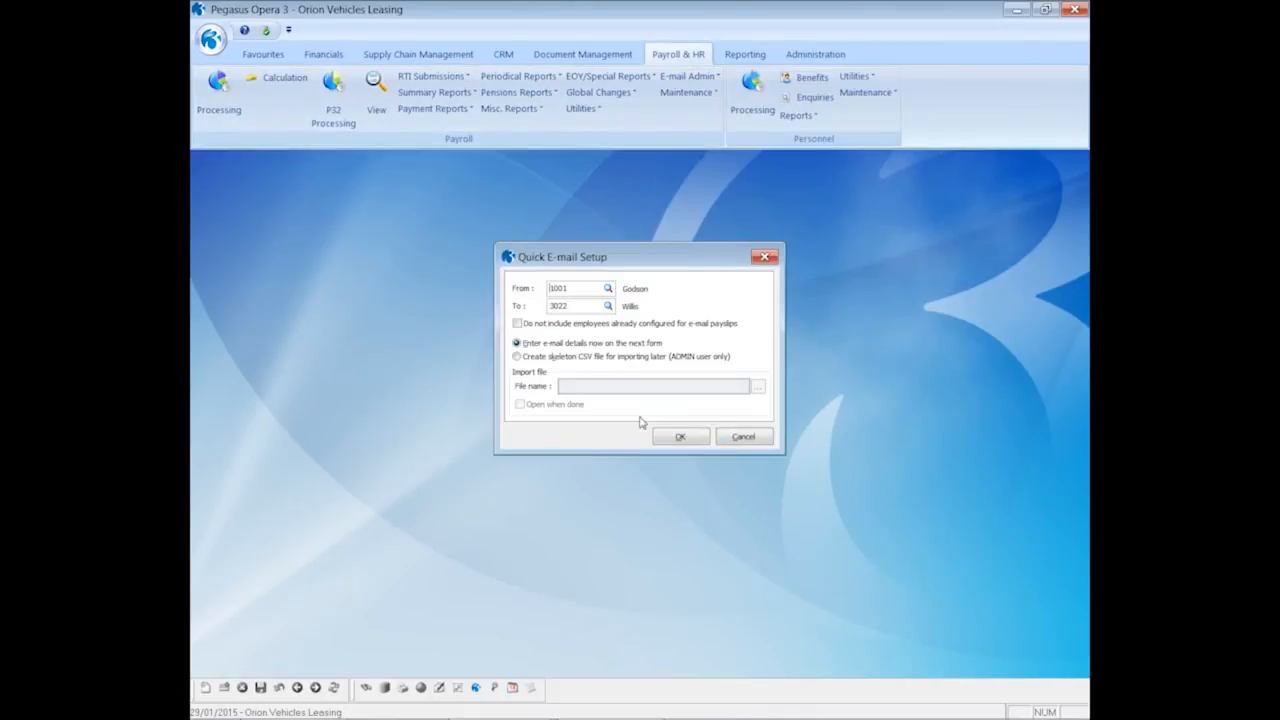
pyautogui.click(538, 363)
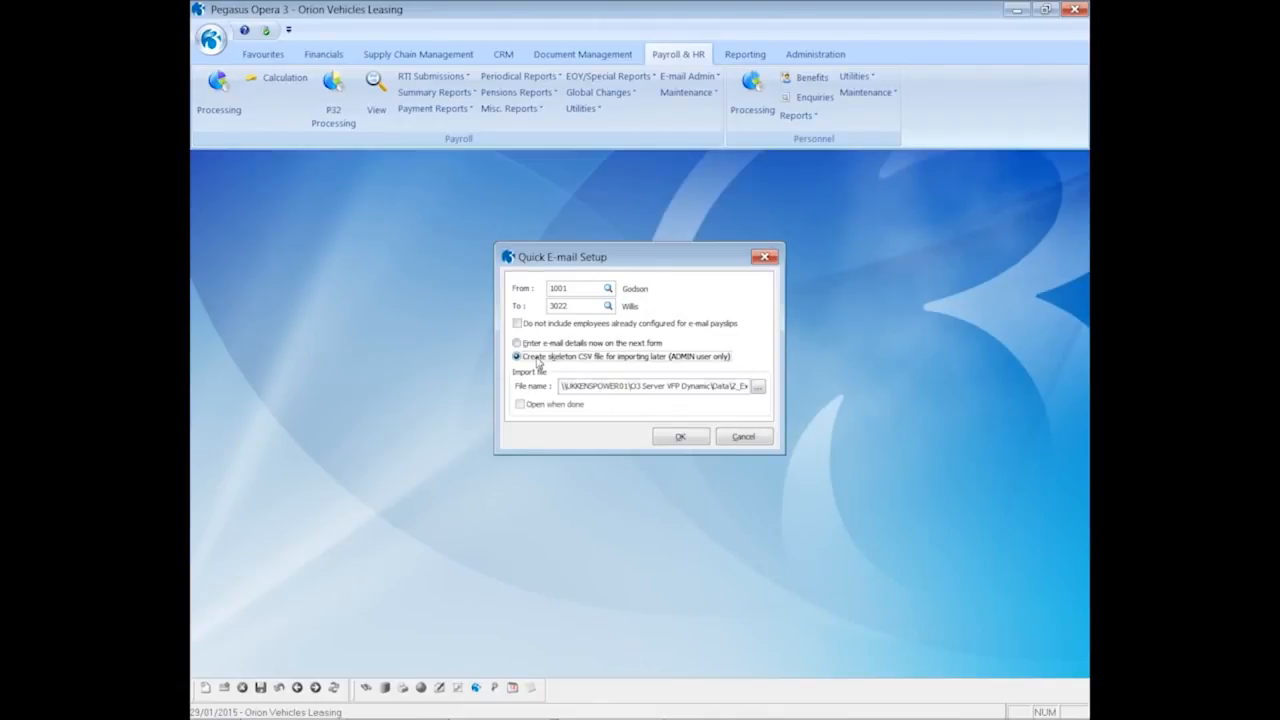
pyautogui.click(520, 405)
pyautogui.click(678, 438)
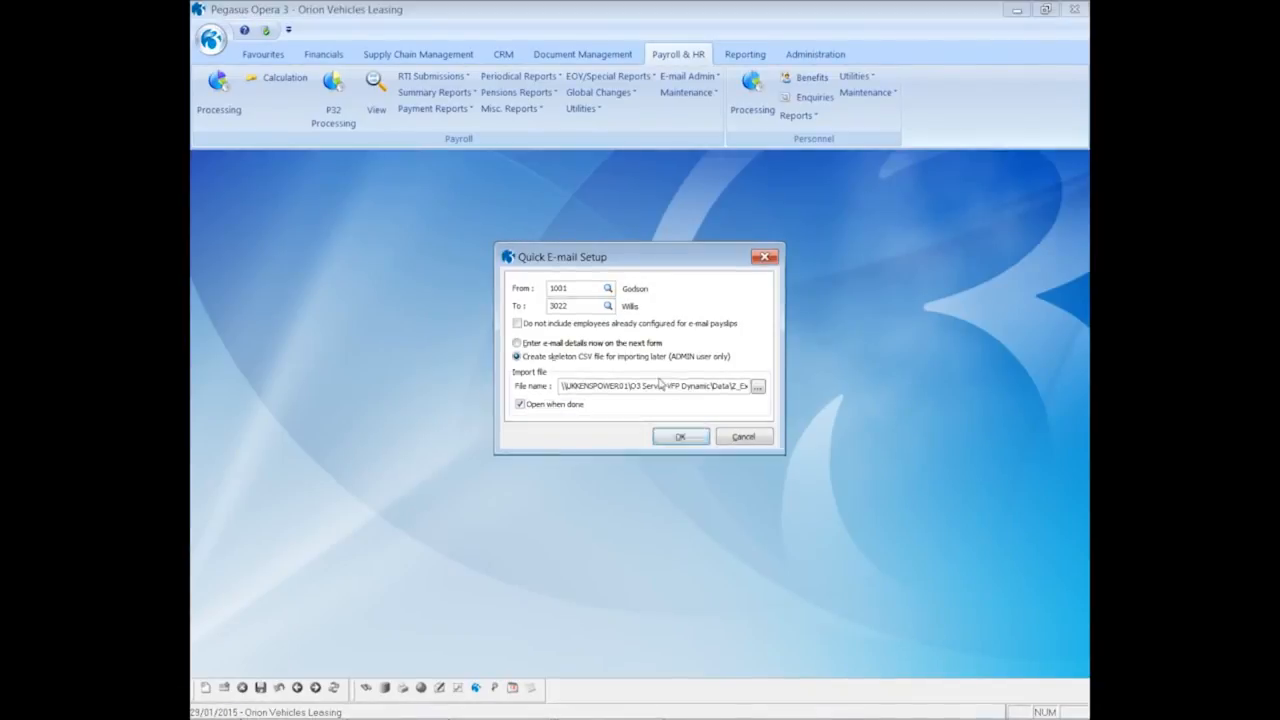
pyautogui.click(774, 452)
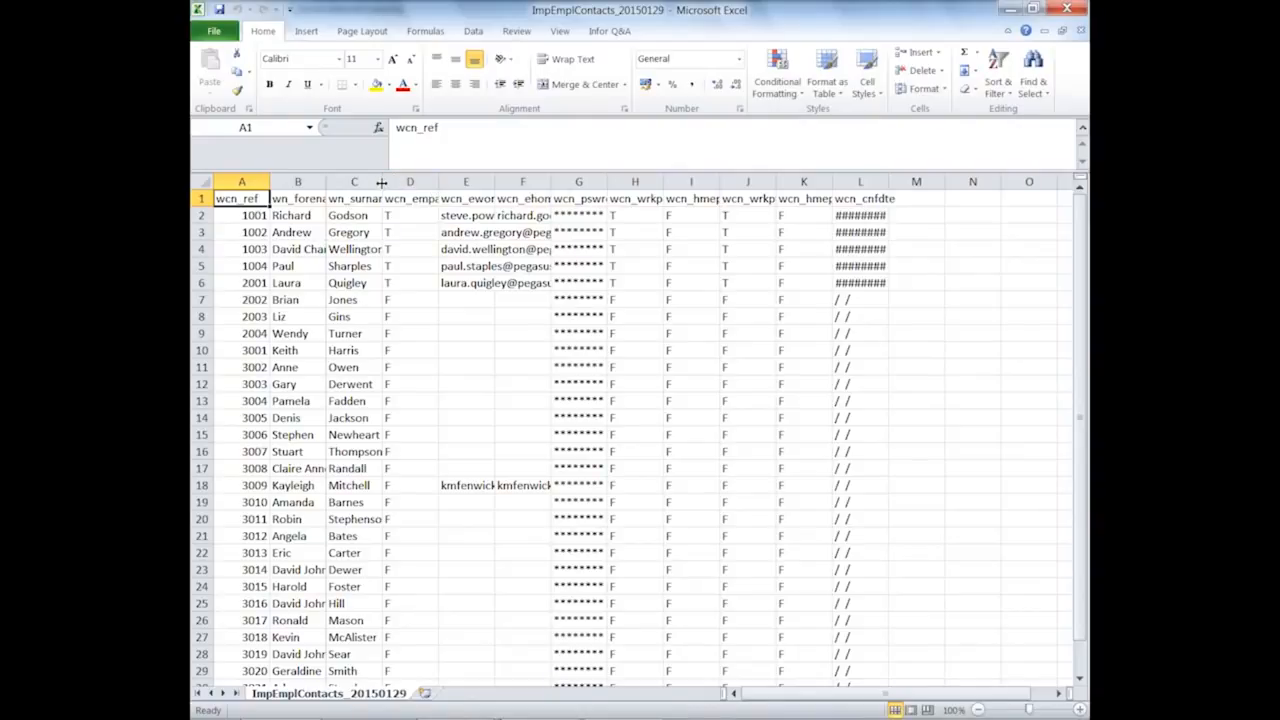
# Widen columns C and E and enter employee 2002's work e-mail address in cell E7
pyautogui.moveTo(380, 182); pyautogui.dragTo(437, 182)
pyautogui.moveTo(552, 182); pyautogui.dragTo(876, 182)
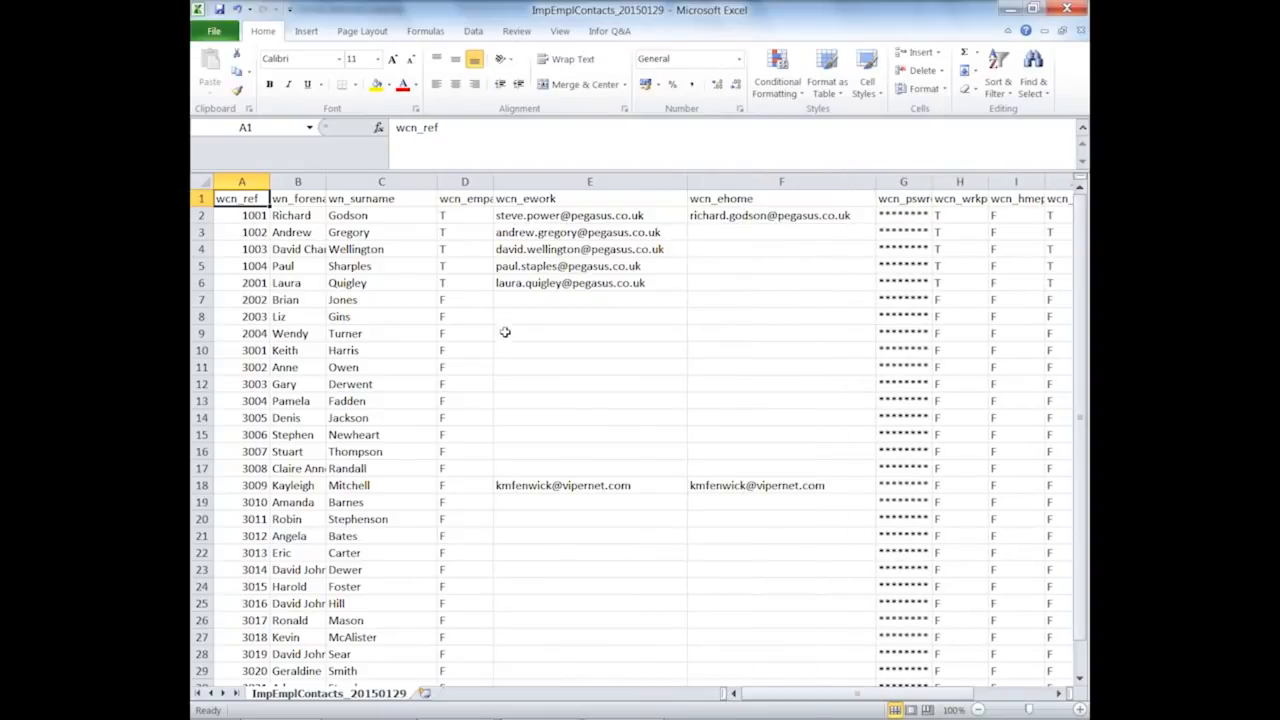
pyautogui.click(505, 300)
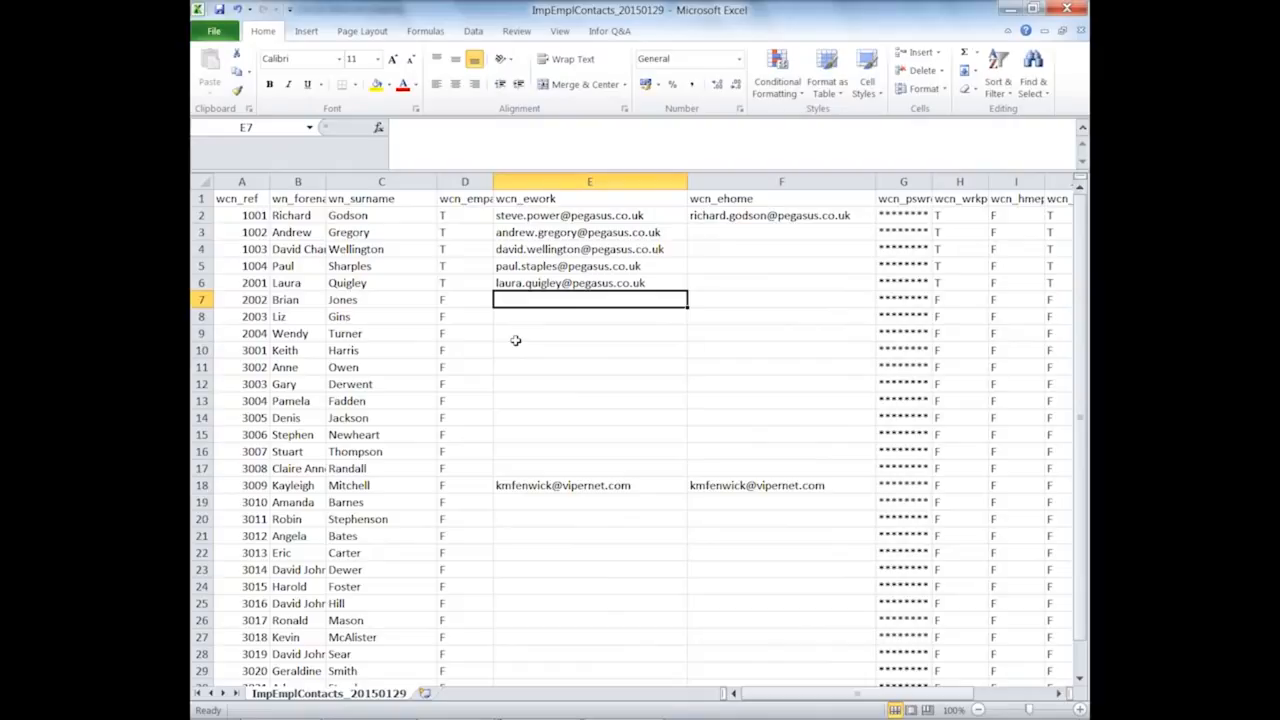
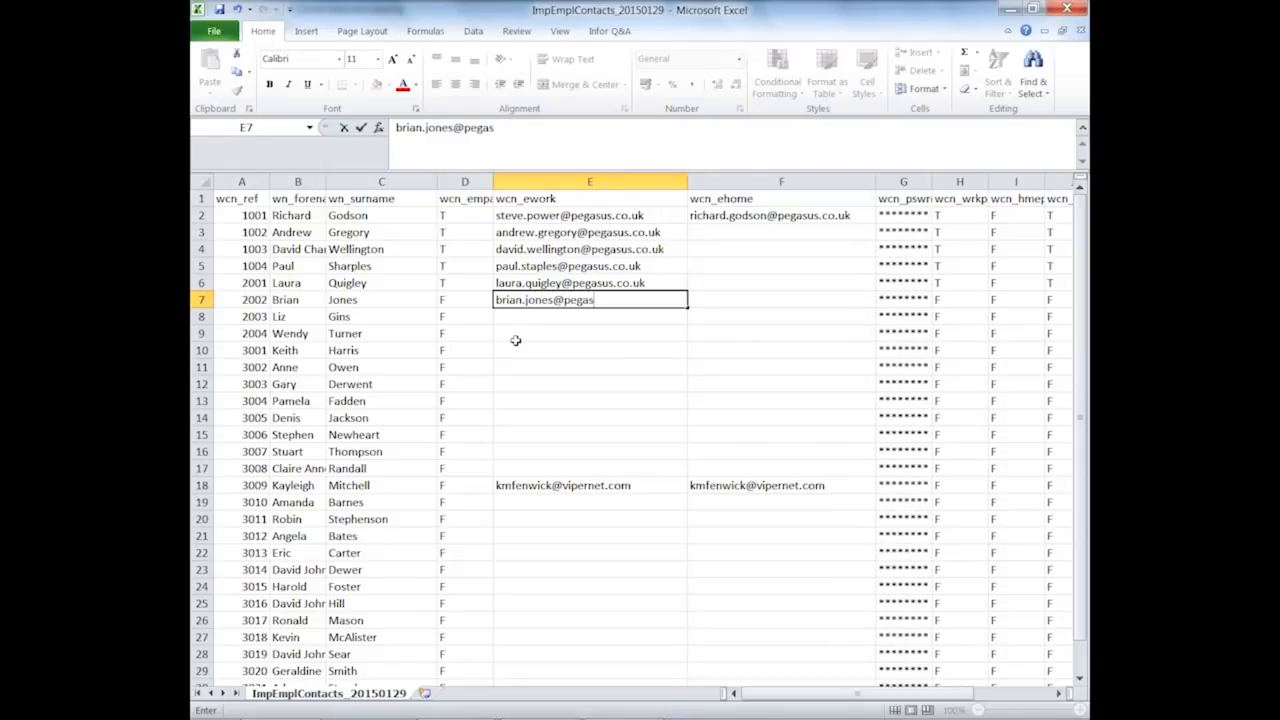
pyautogui.press('Return')
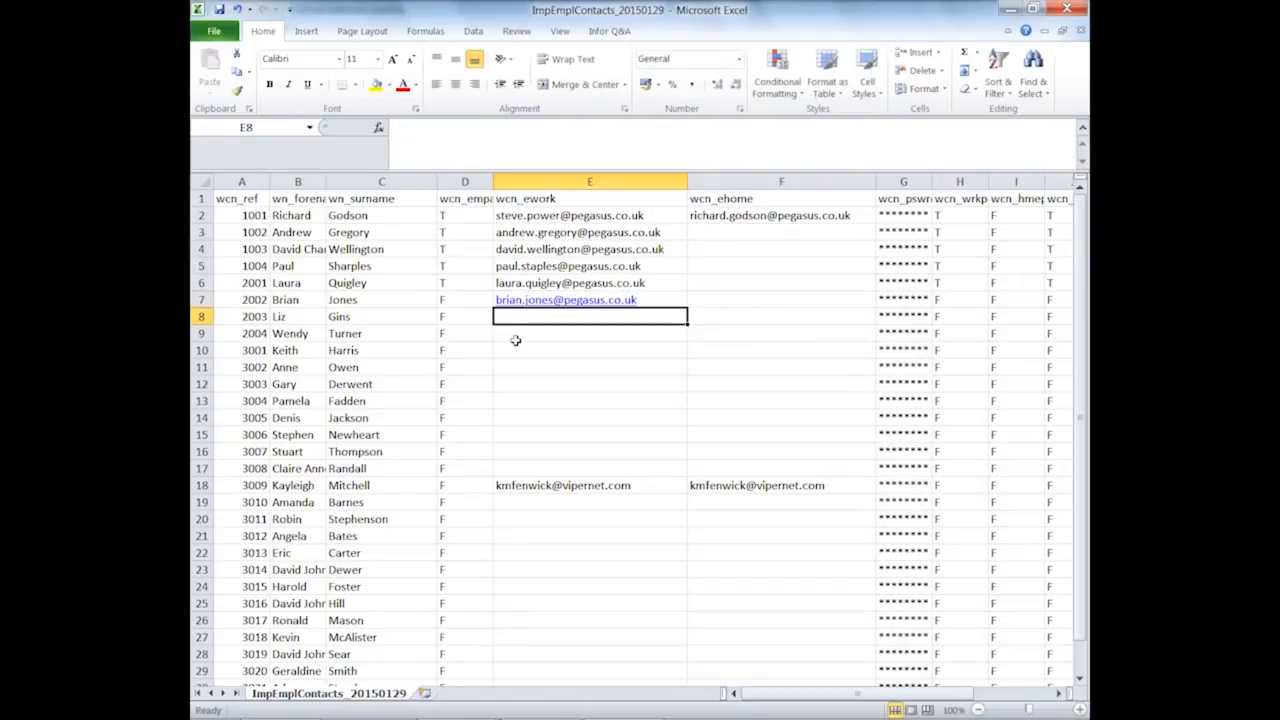
# Close the spreadsheet without saving and return to Pegasus Administration
pyautogui.write('liz.')
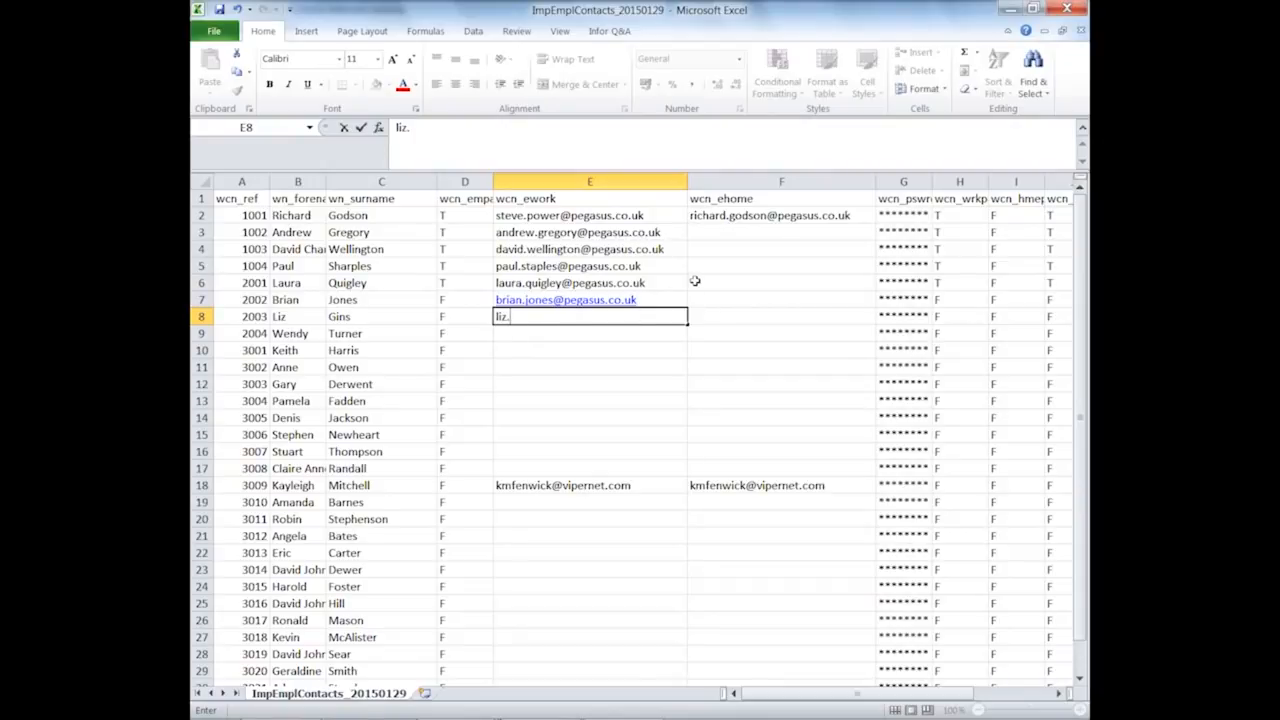
pyautogui.click(1067, 9)
pyautogui.click(641, 389)
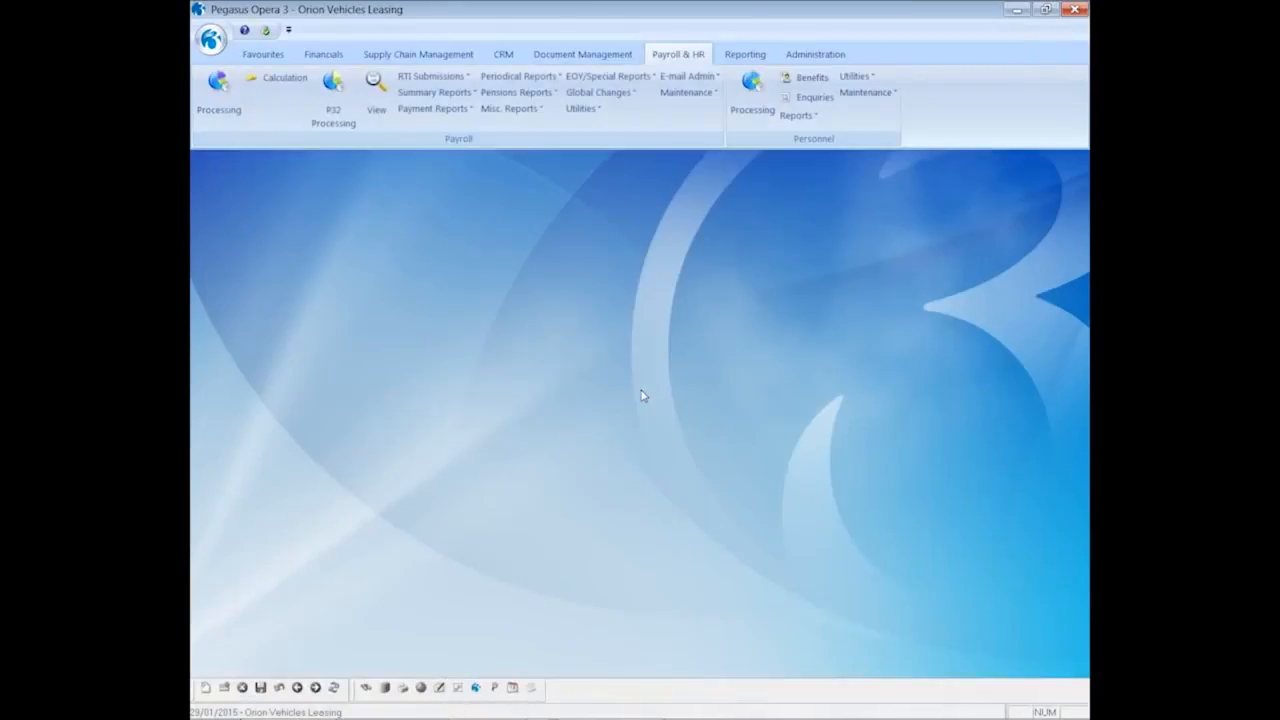
pyautogui.click(797, 57)
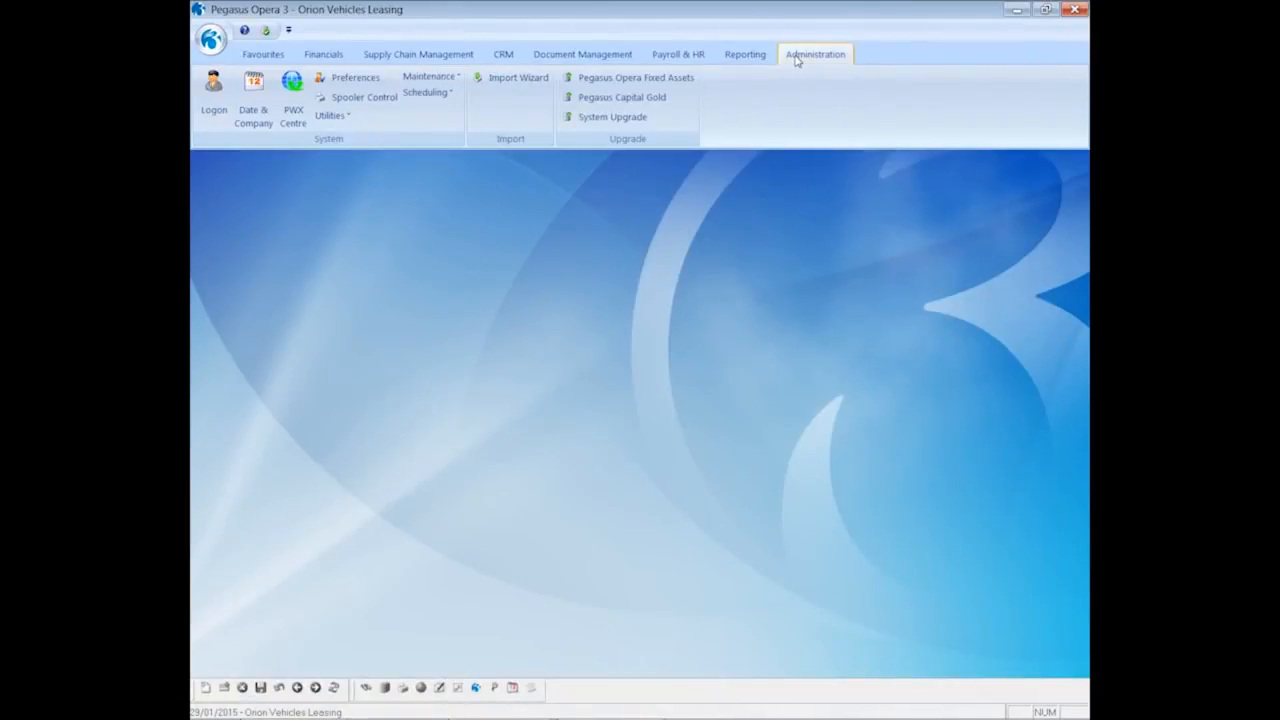
pyautogui.click(491, 82)
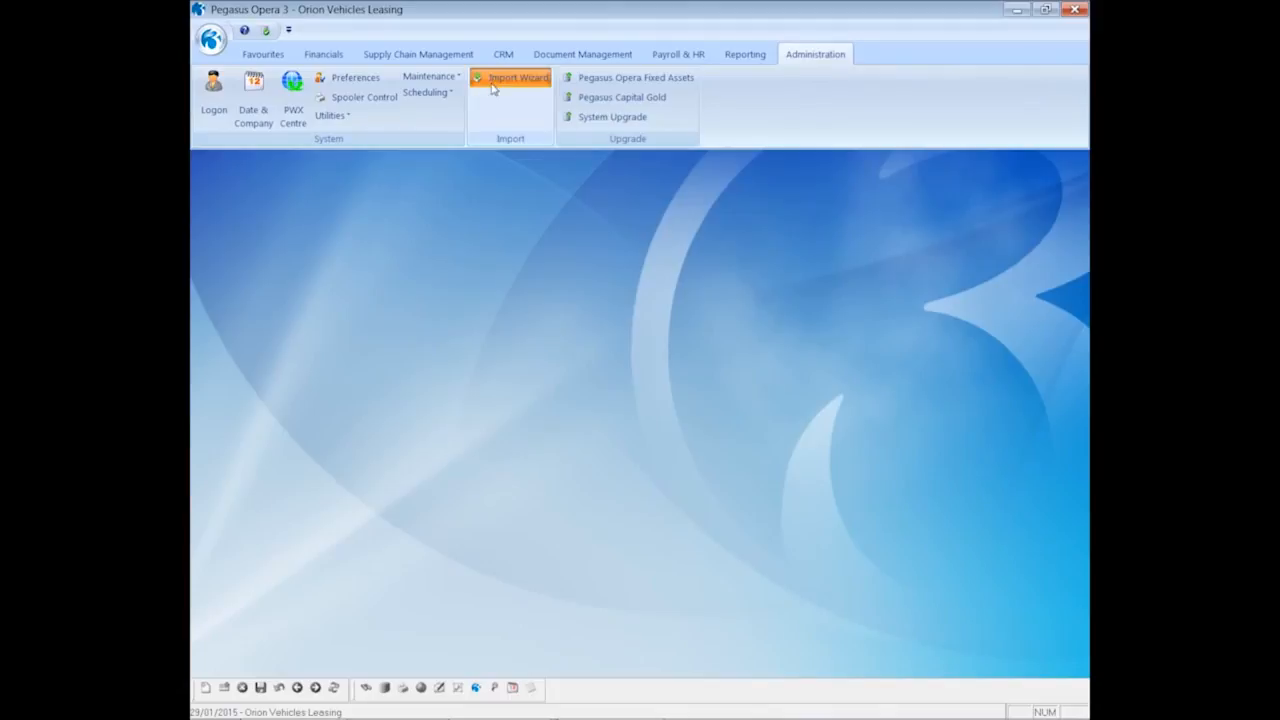
pyautogui.click(708, 488)
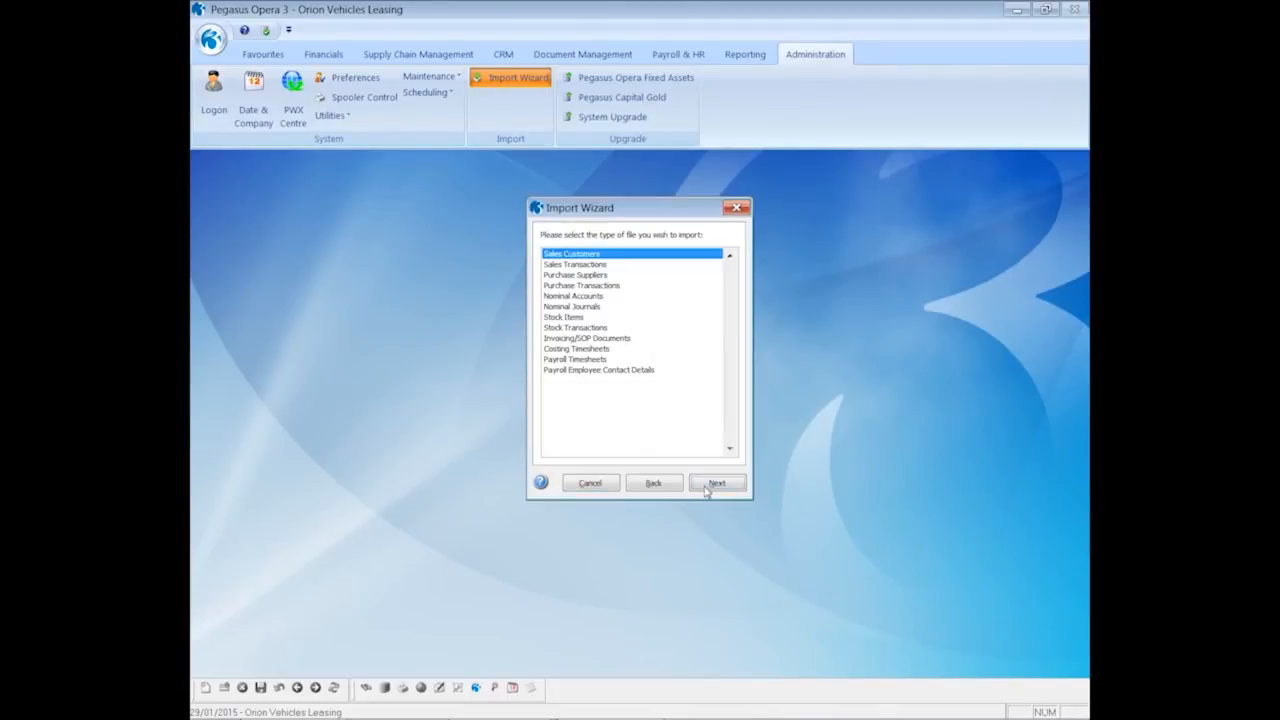
pyautogui.click(585, 372)
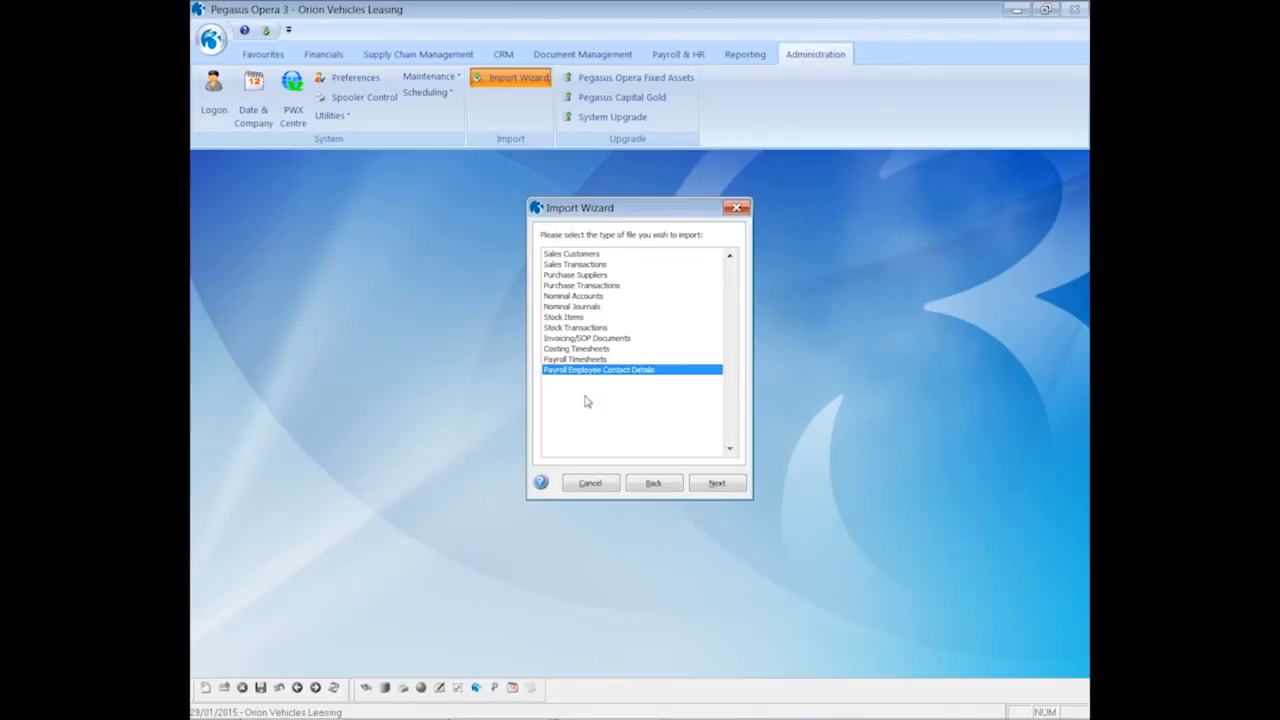
pyautogui.click(718, 485)
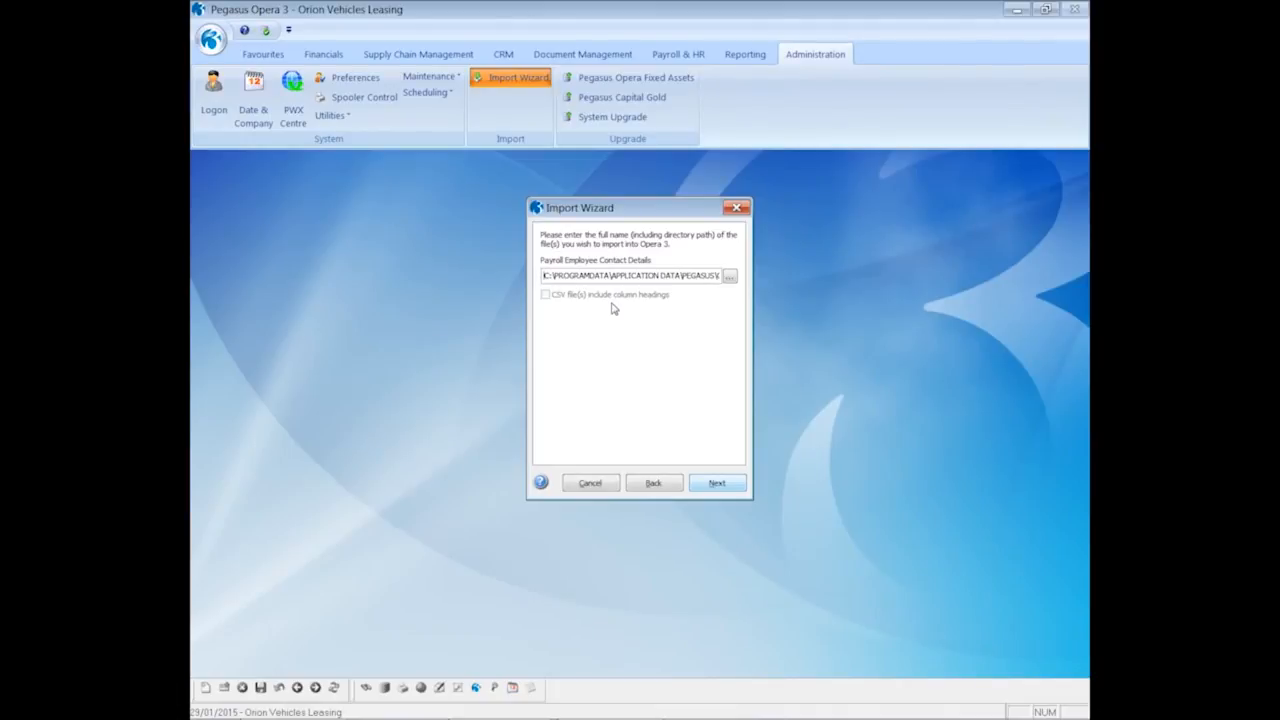
pyautogui.click(592, 484)
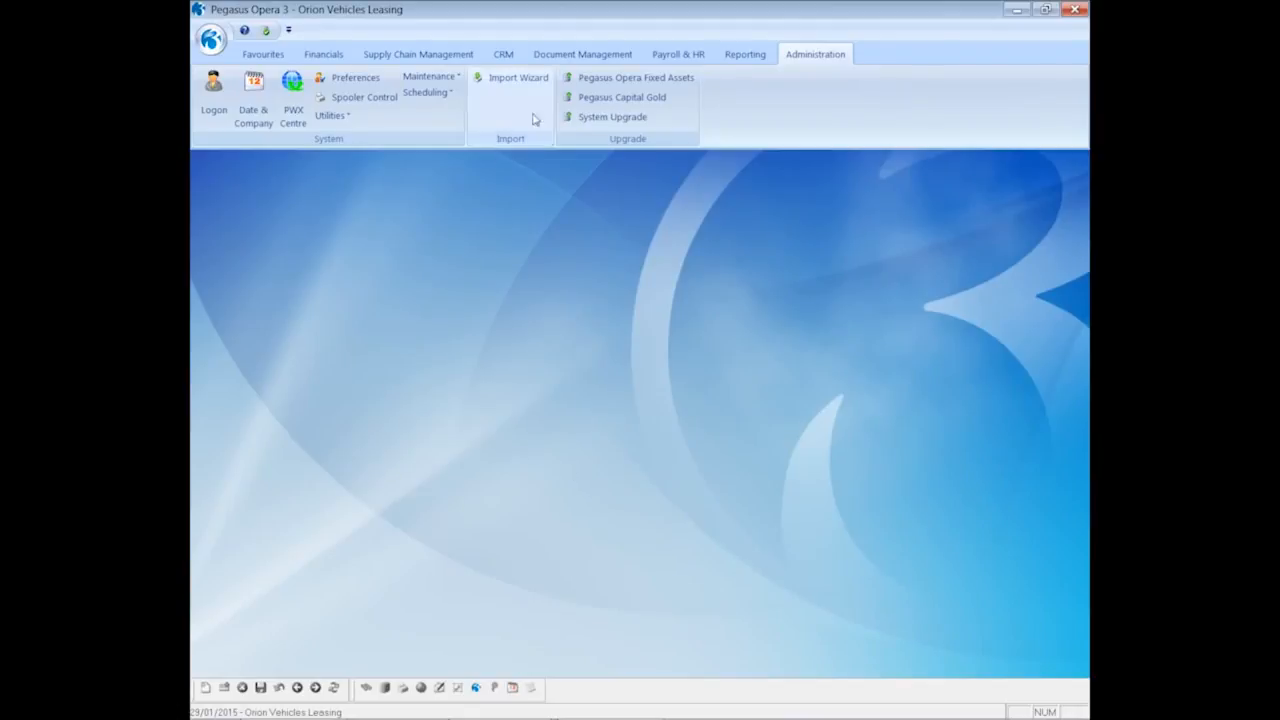
# Open the Welcome e-mail cover design, read through its text, and close it unchanged
pyautogui.click(661, 59)
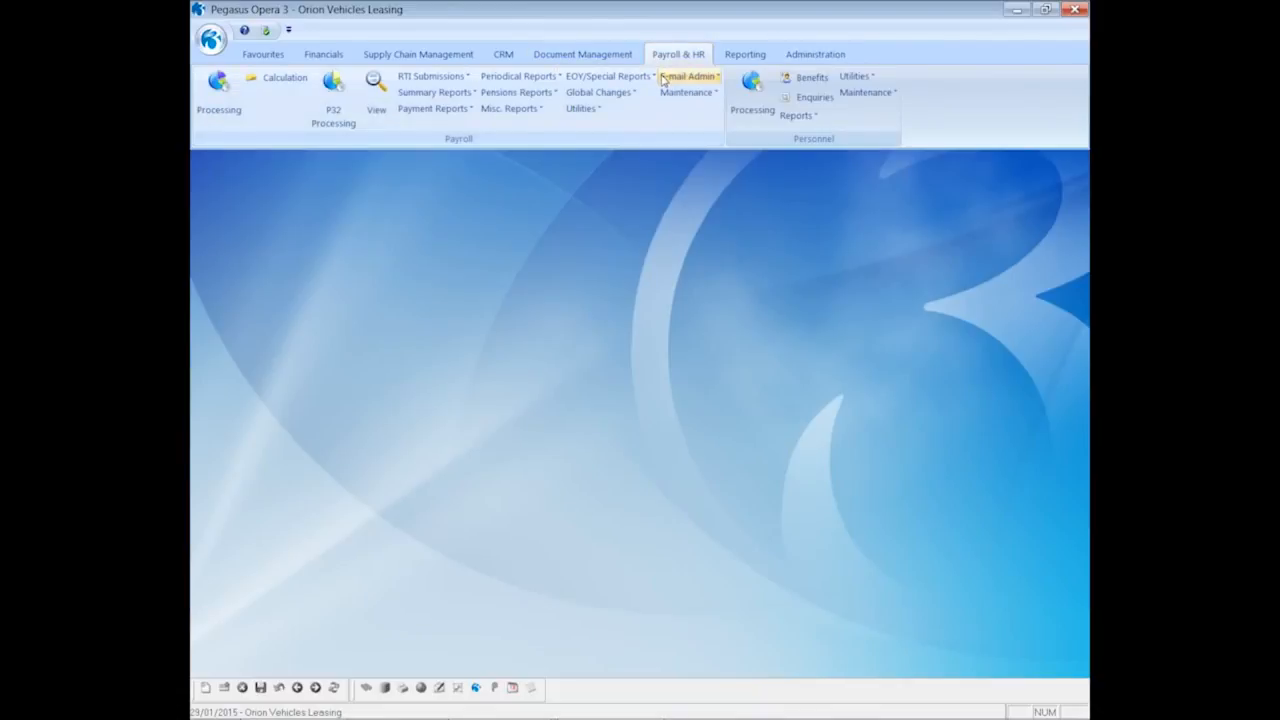
pyautogui.click(663, 79)
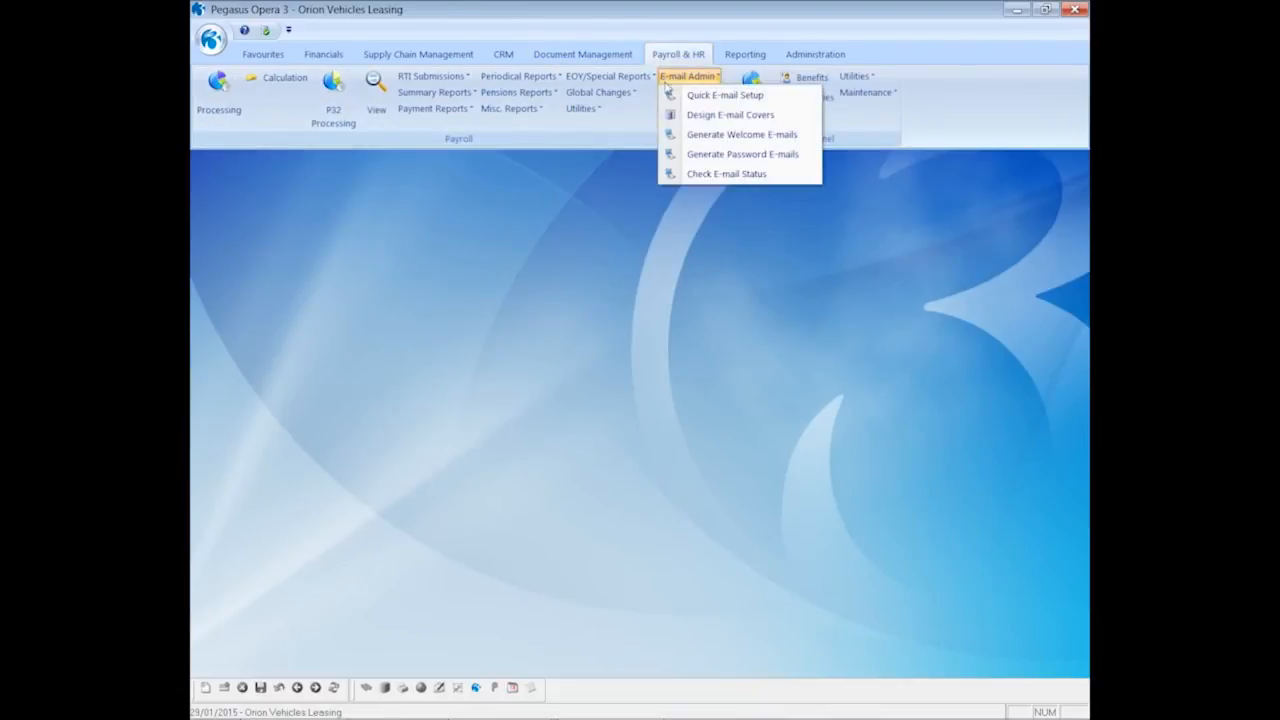
pyautogui.click(704, 116)
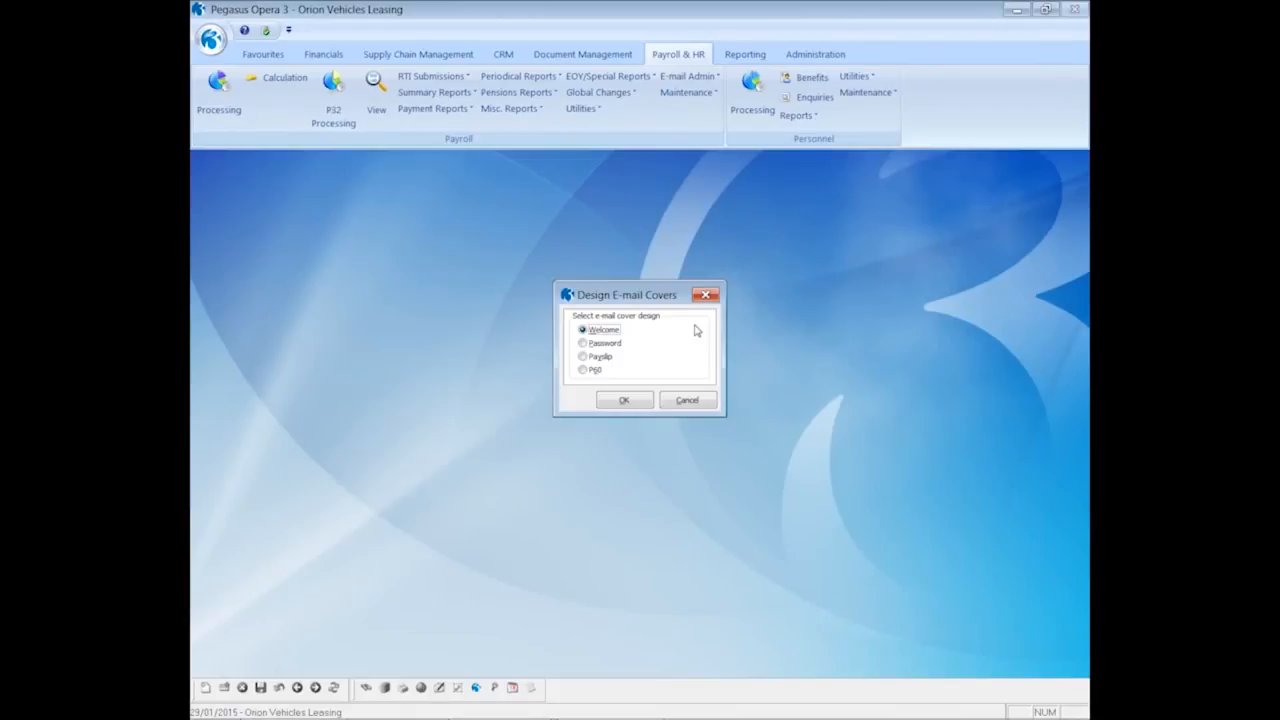
pyautogui.click(622, 401)
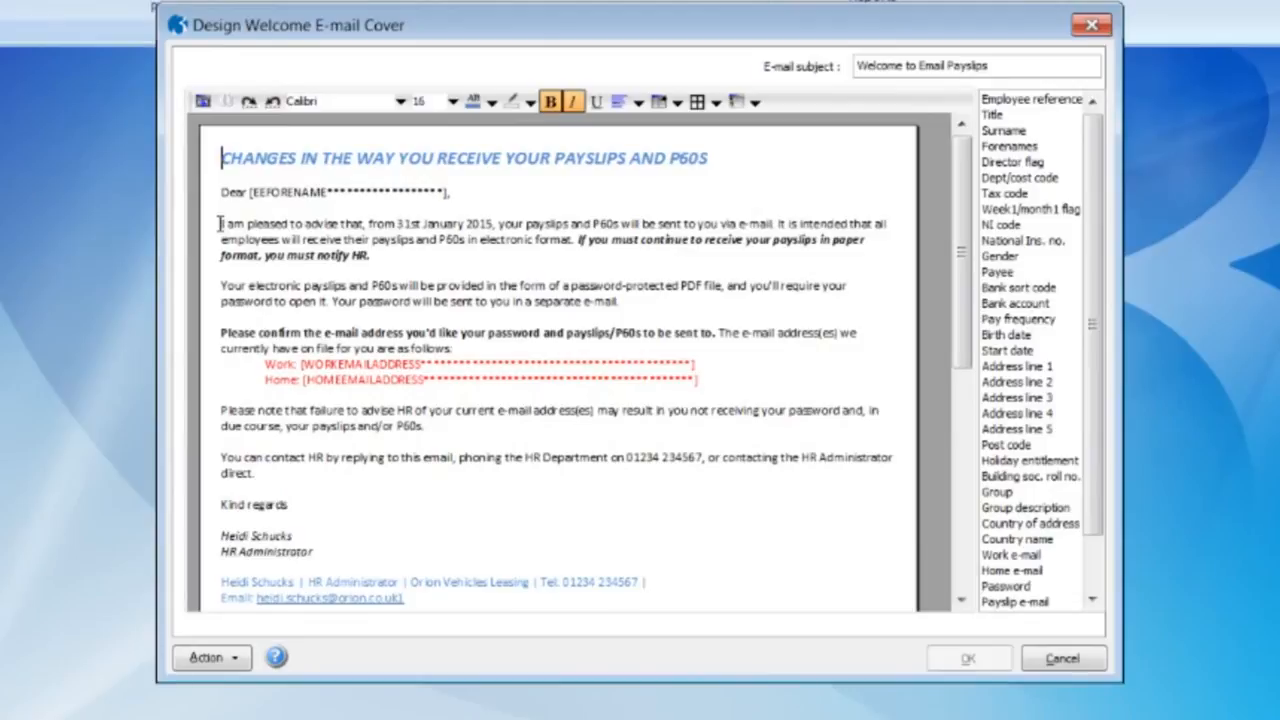
pyautogui.moveTo(220, 224); pyautogui.dragTo(719, 224)
pyautogui.moveTo(964, 354); pyautogui.dragTo(962, 278)
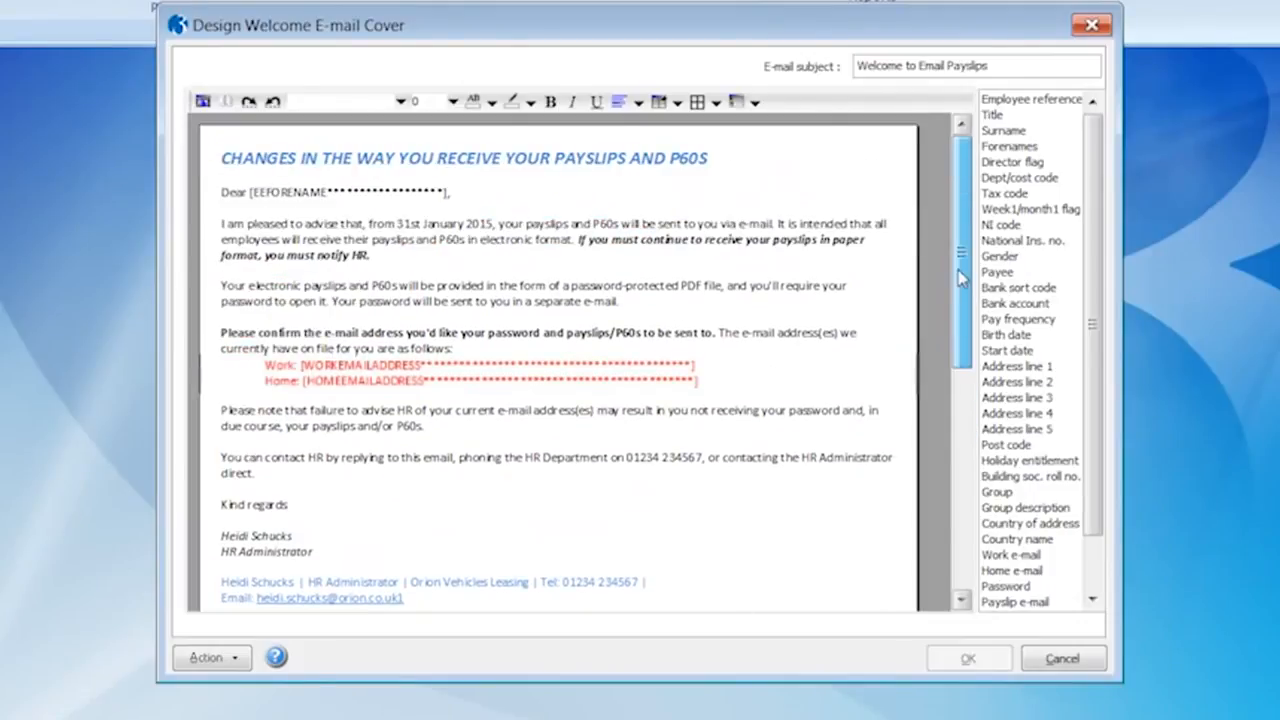
pyautogui.click(1058, 660)
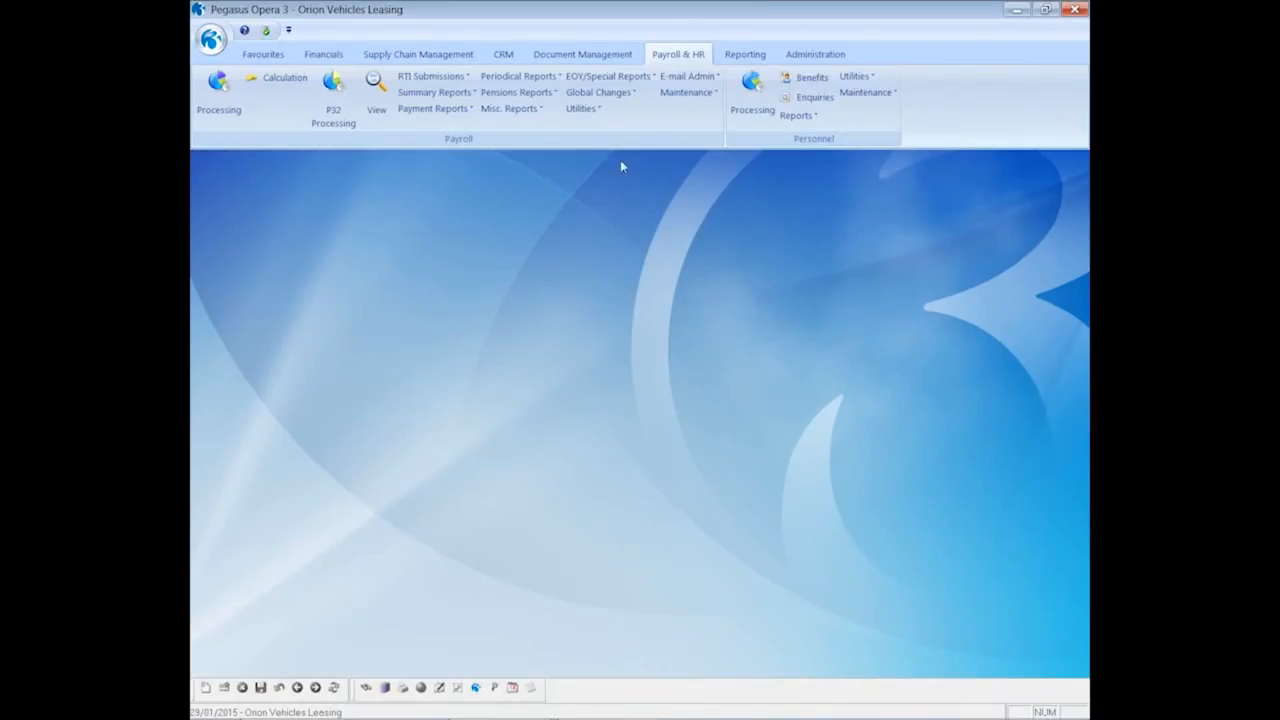
pyautogui.click(688, 77)
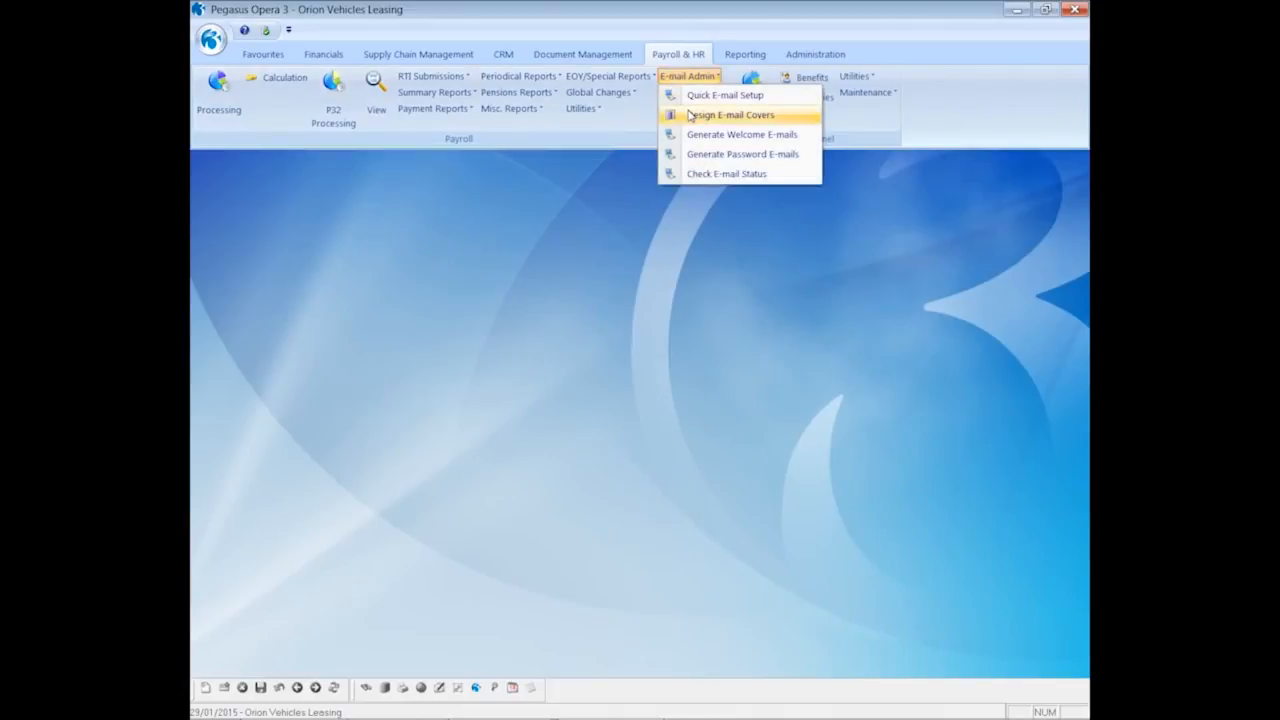
pyautogui.click(690, 116)
pyautogui.click(606, 343)
pyautogui.click(623, 400)
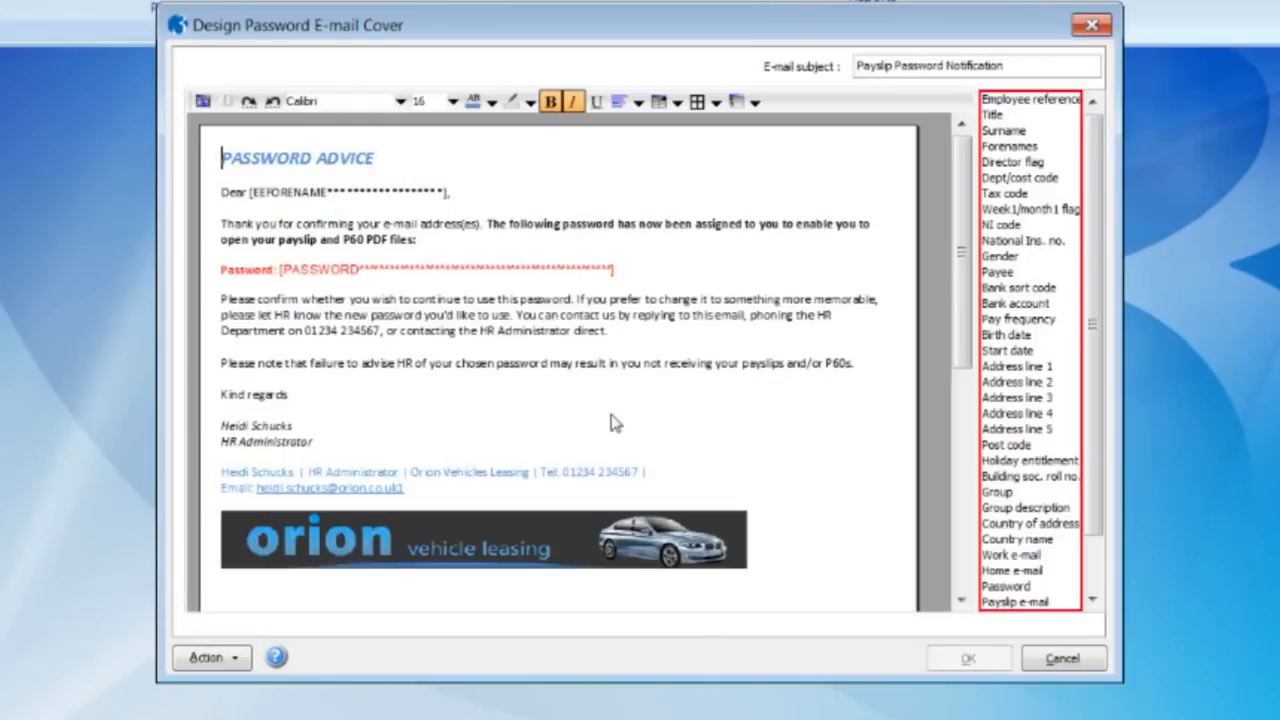
pyautogui.click(1060, 659)
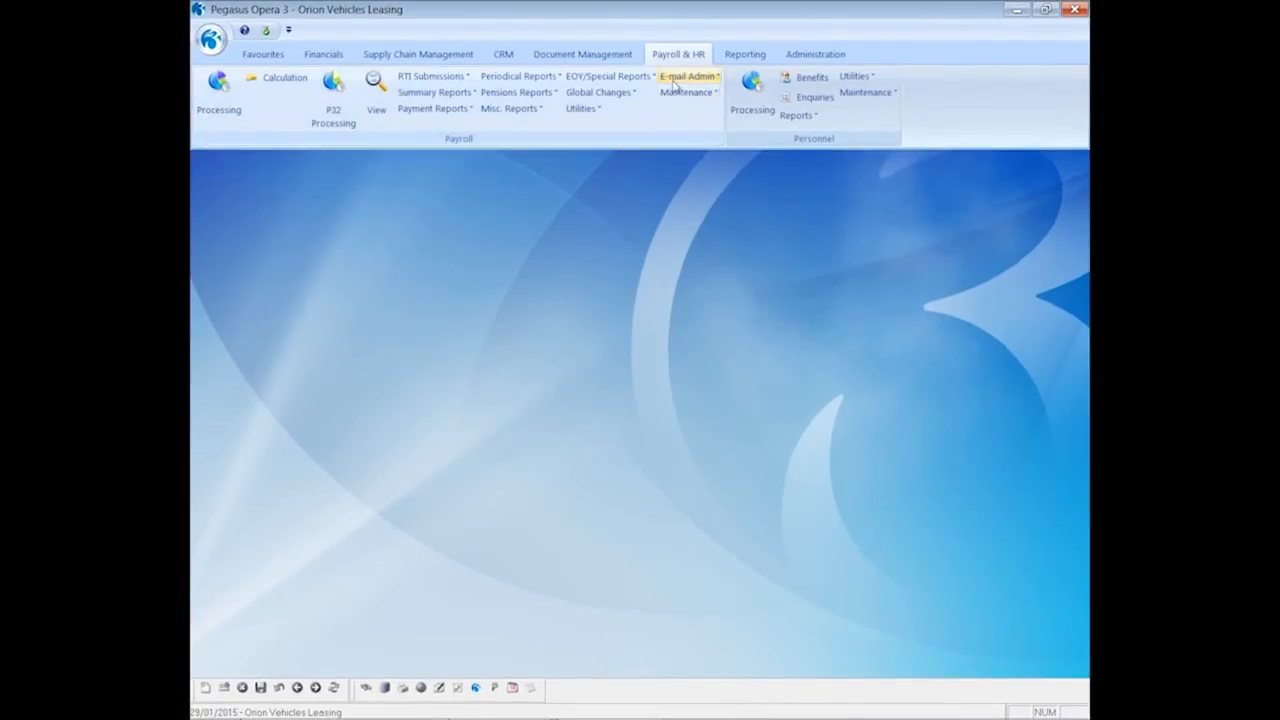
pyautogui.click(674, 86)
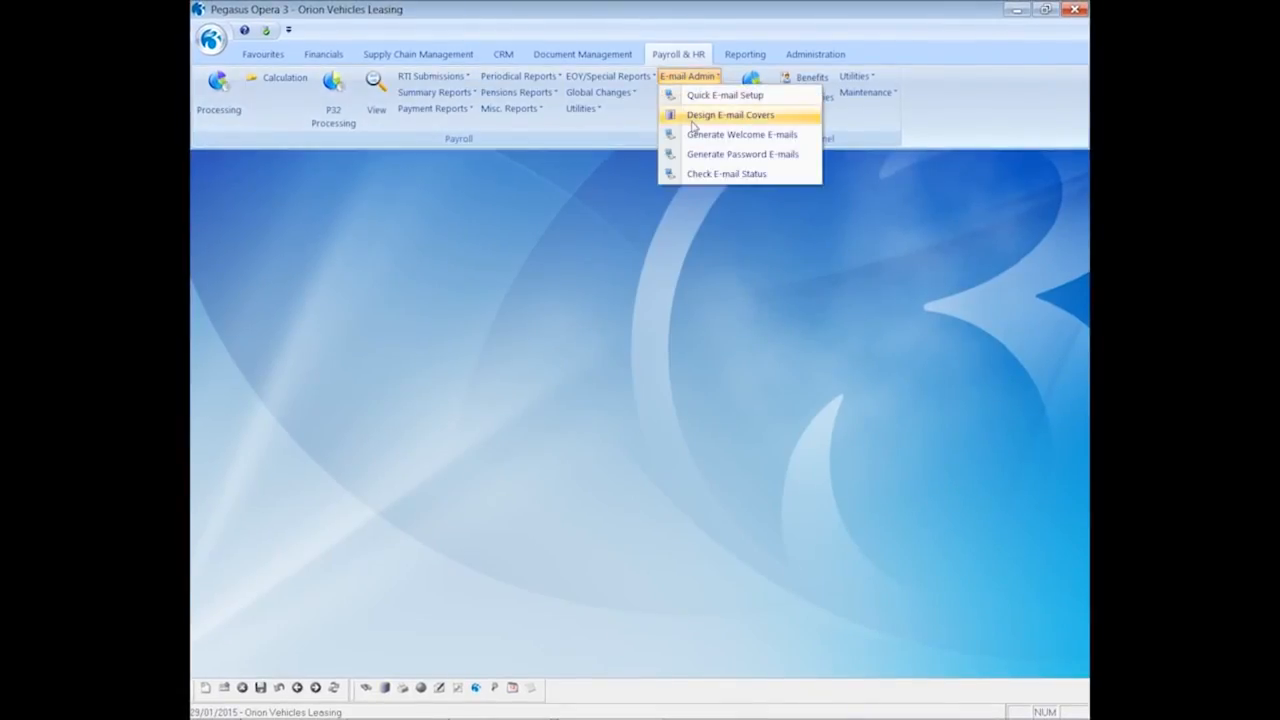
pyautogui.click(693, 116)
pyautogui.click(602, 357)
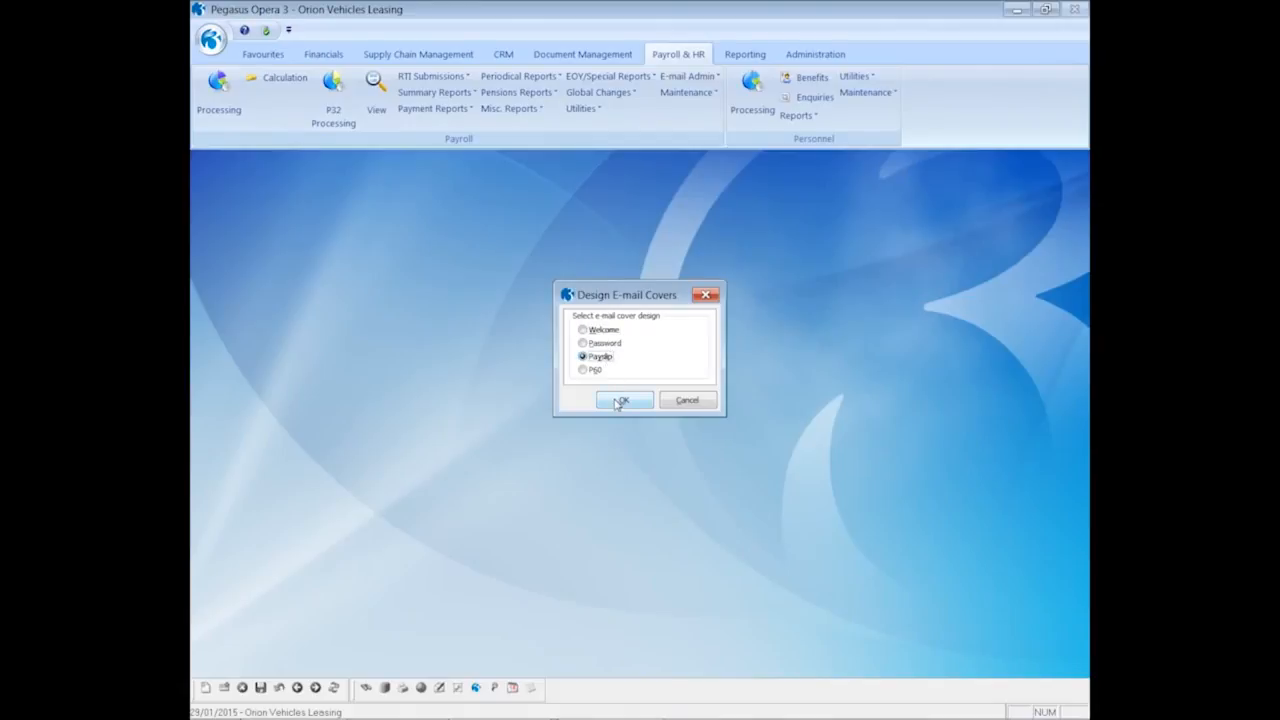
pyautogui.click(620, 401)
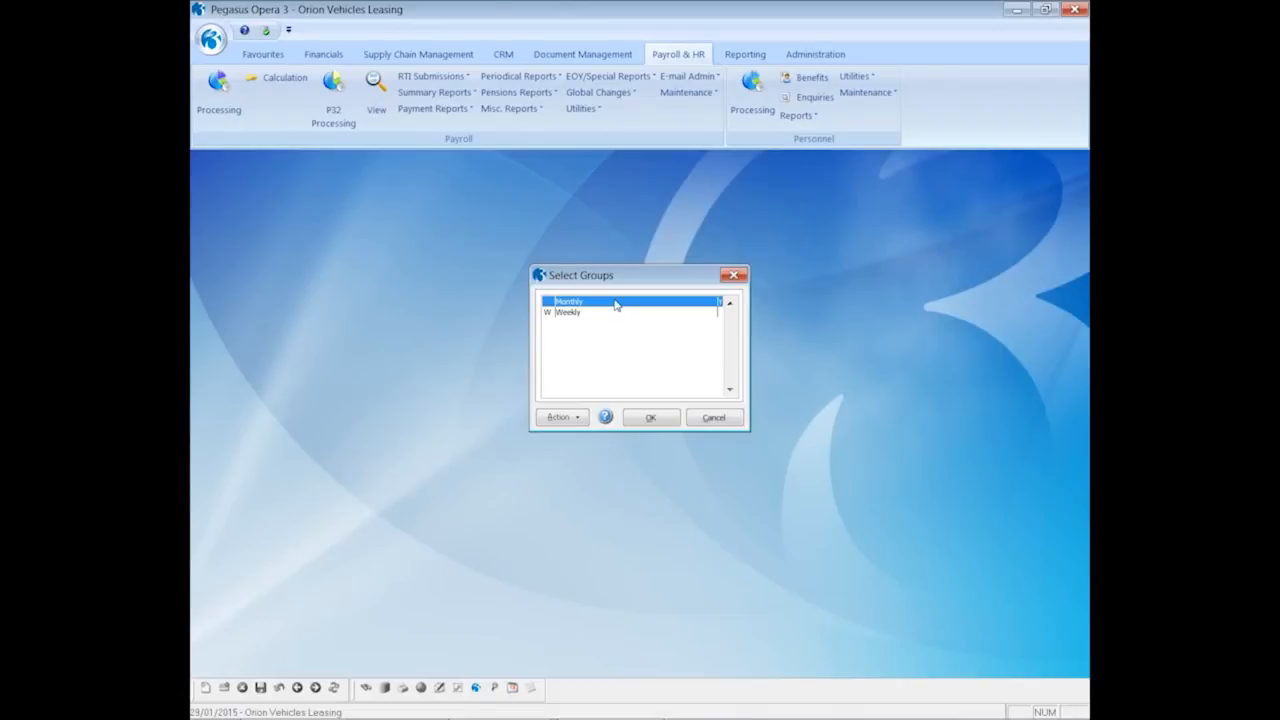
pyautogui.click(646, 417)
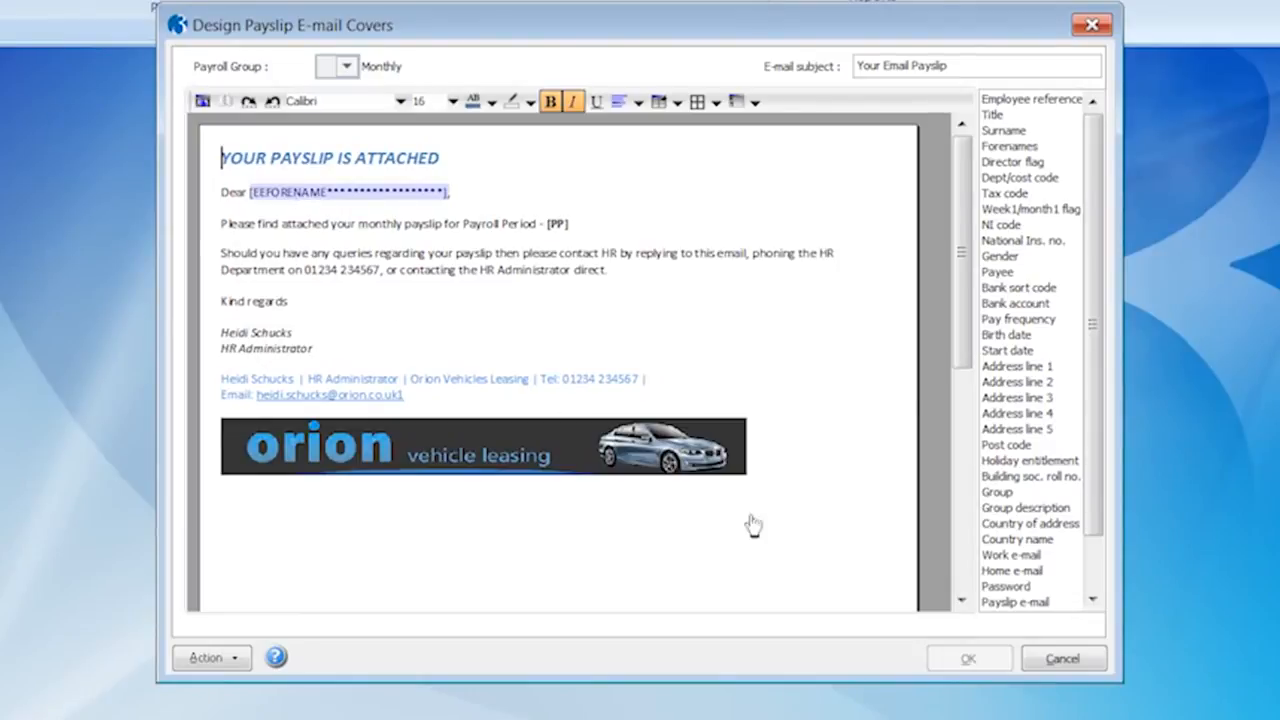
pyautogui.click(1046, 661)
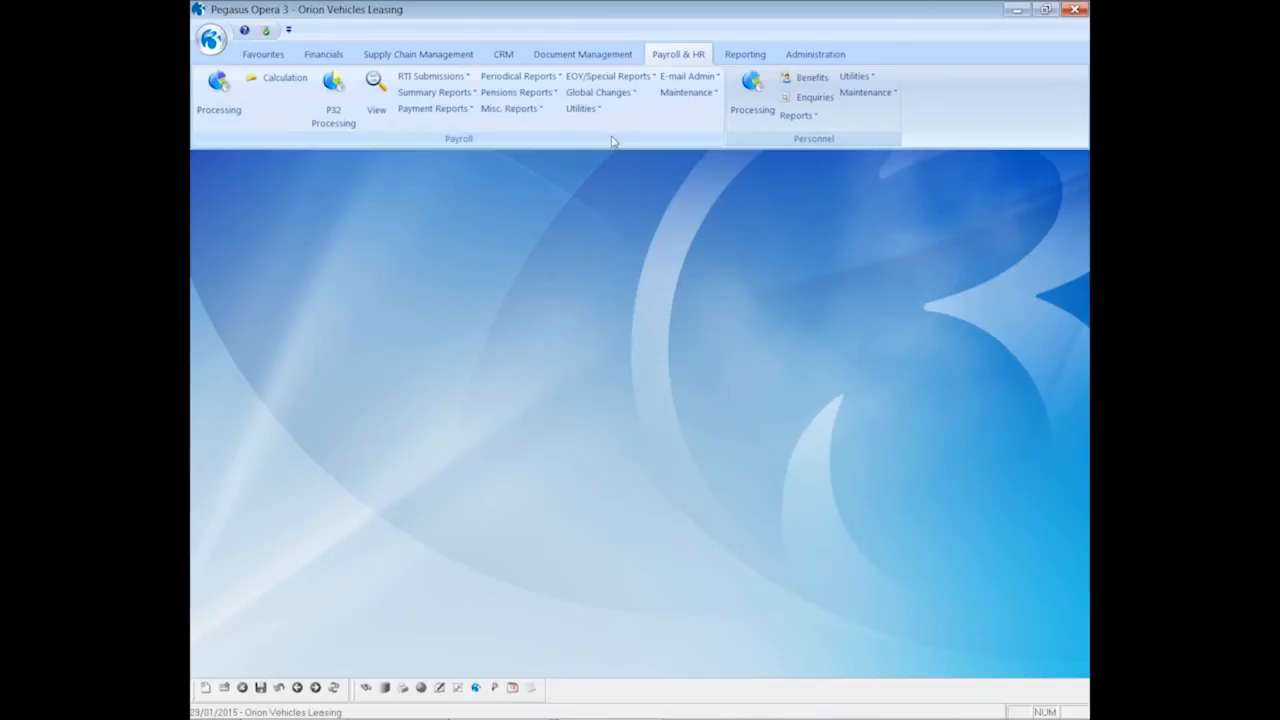
pyautogui.click(688, 77)
pyautogui.click(697, 117)
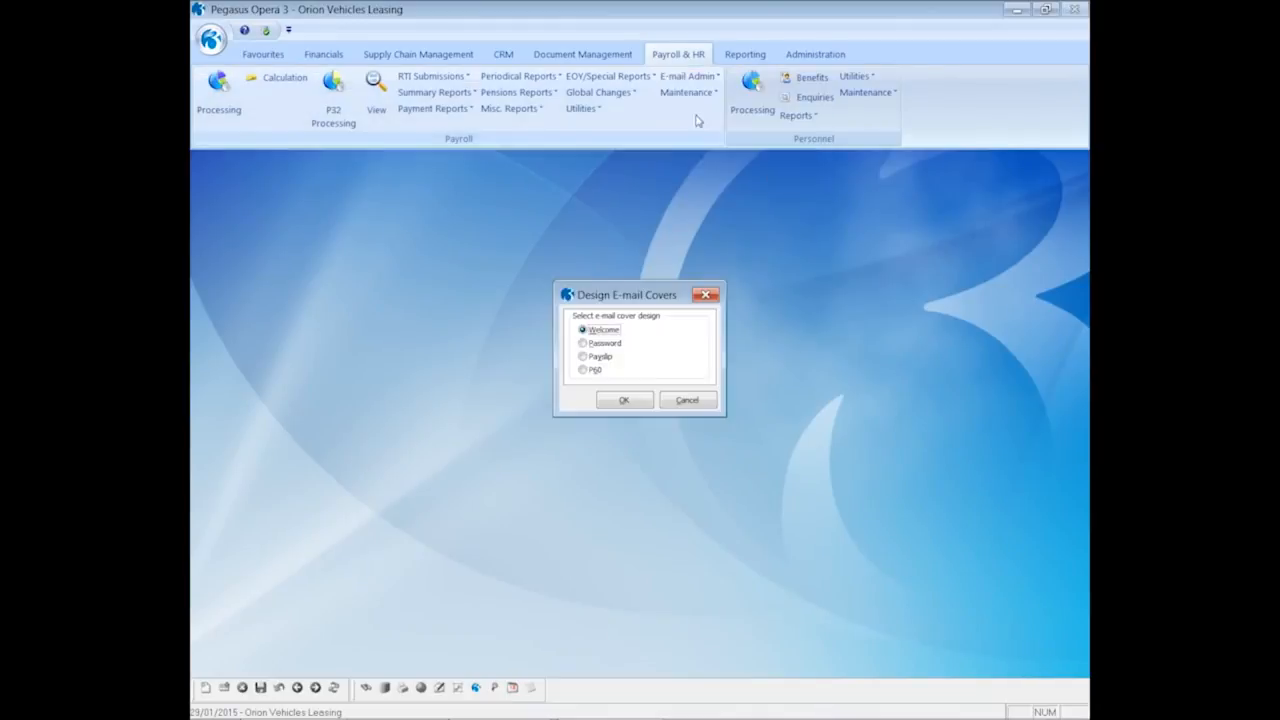
pyautogui.click(596, 372)
pyautogui.click(613, 402)
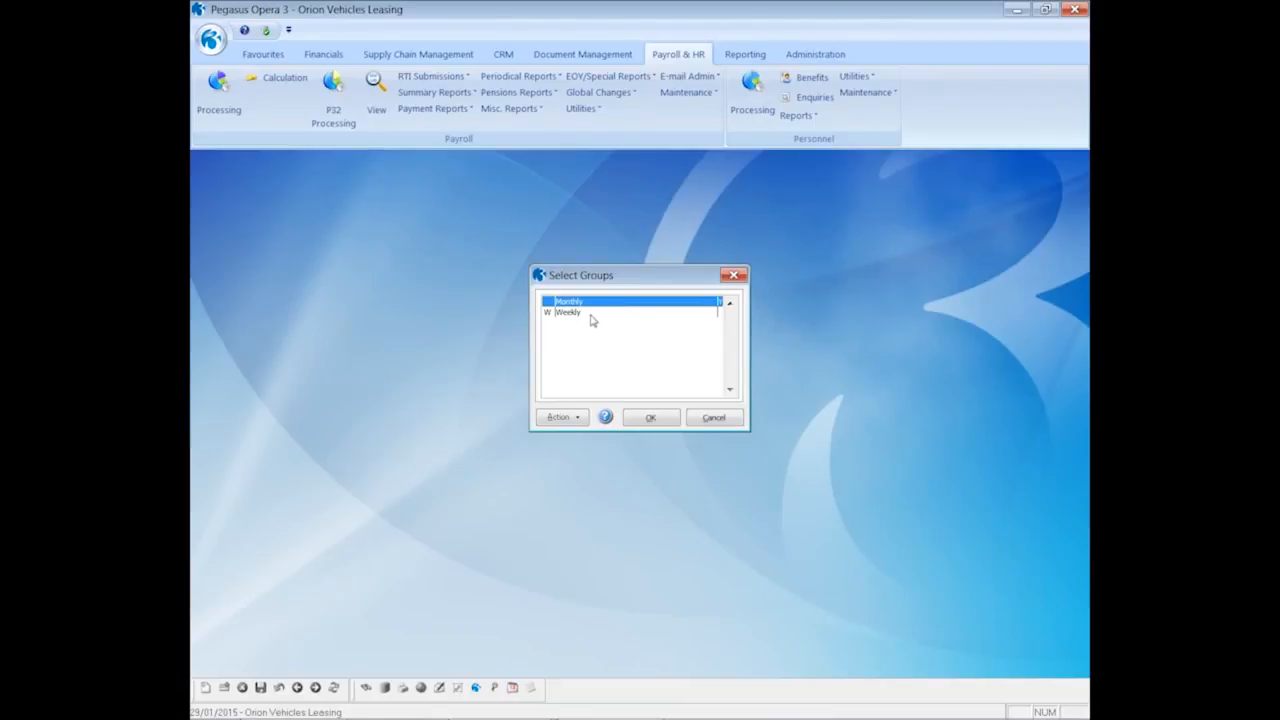
pyautogui.click(649, 418)
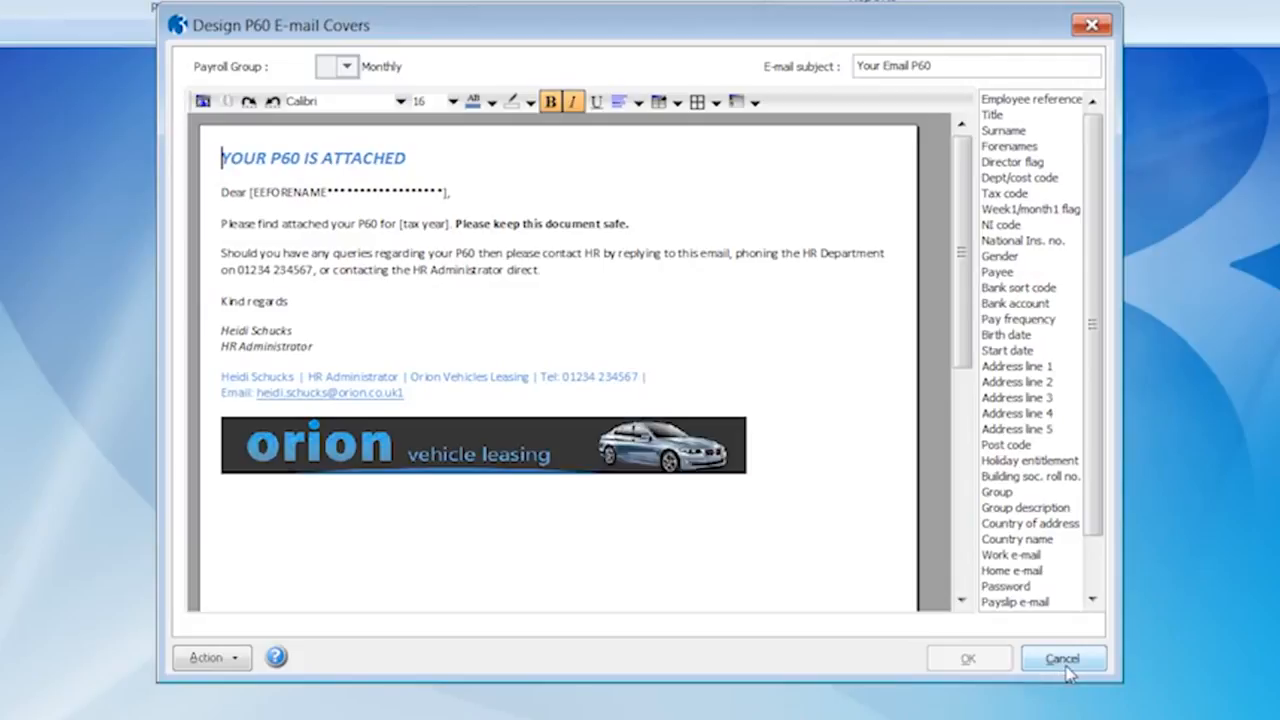
pyautogui.click(1064, 664)
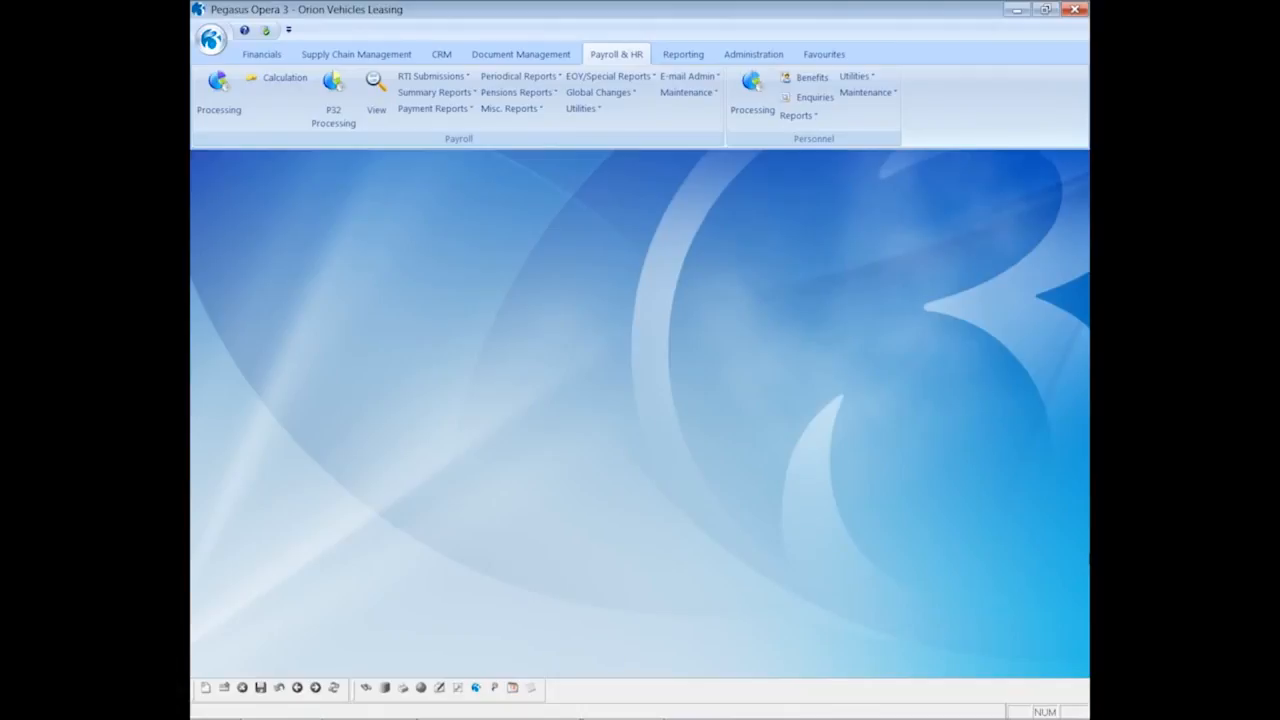
# Start generating Welcome e-mails for the Monthly payroll group
pyautogui.click(687, 76)
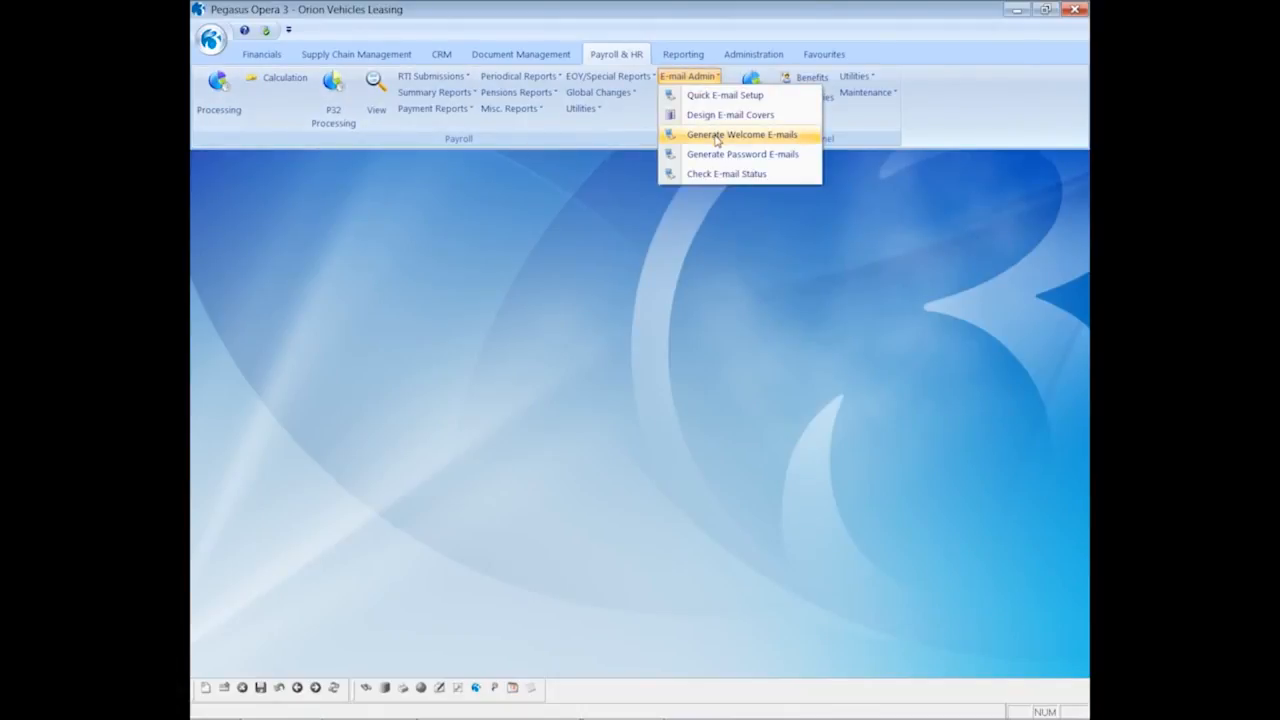
pyautogui.click(716, 139)
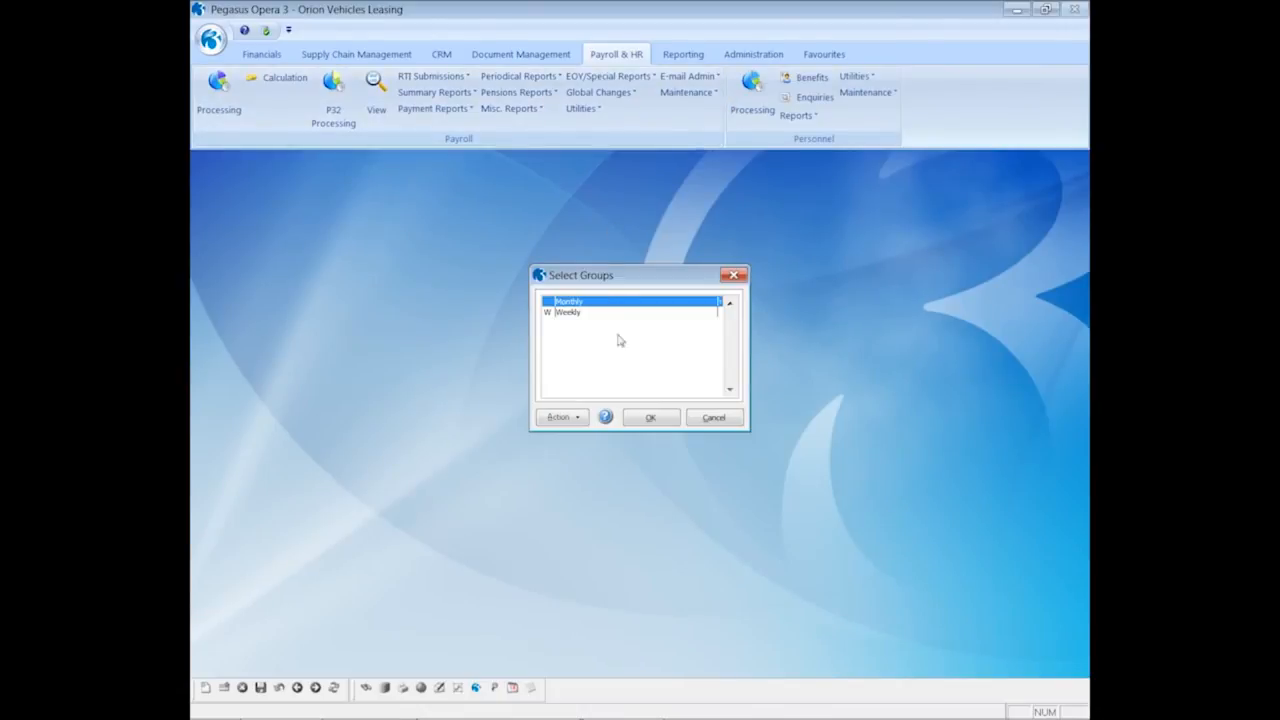
pyautogui.click(648, 419)
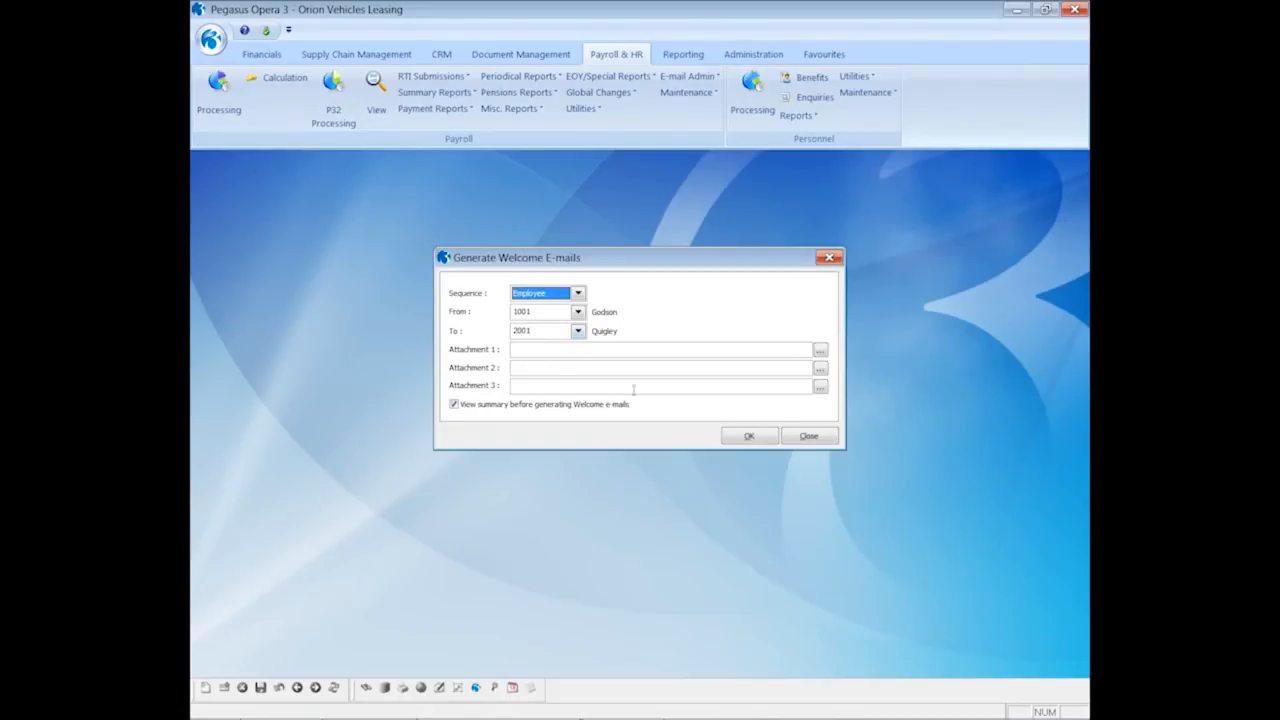
# Set attachments 1 and 2 to EmailPayslipsPolicyDocument_010115 and ContractOfEmployment_010115 PDFs
pyautogui.click(819, 355)
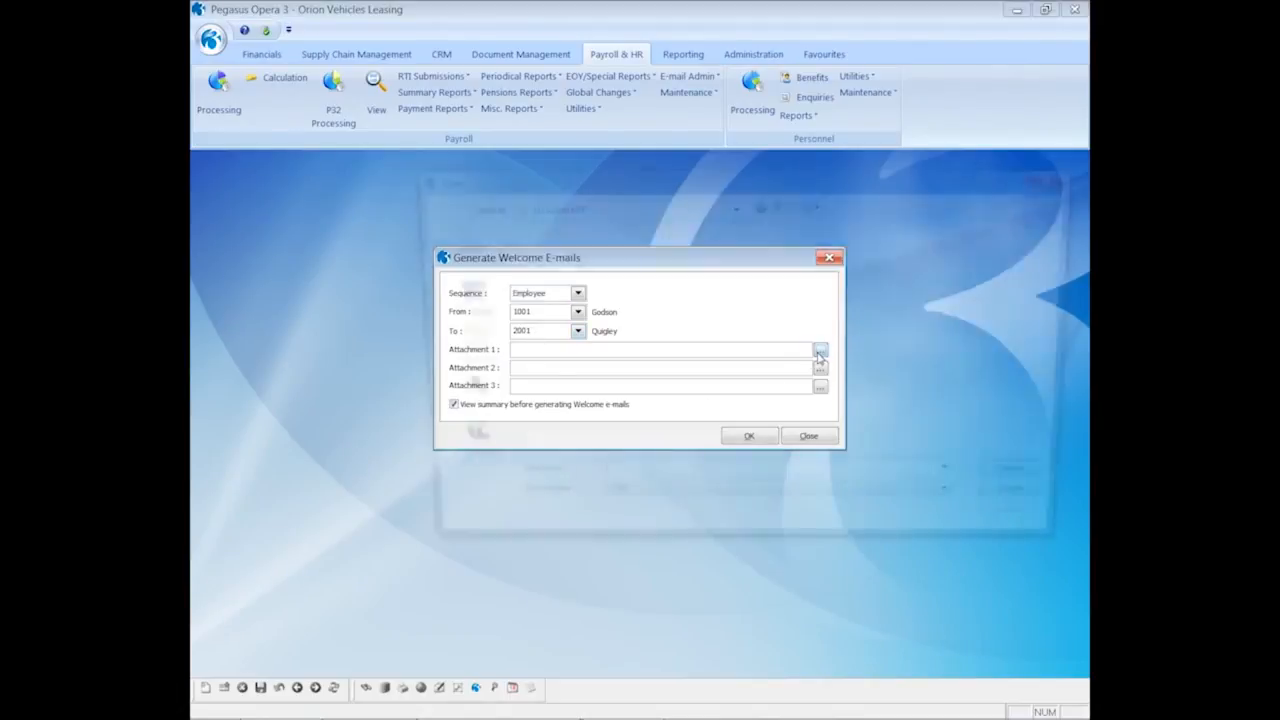
pyautogui.click(741, 291)
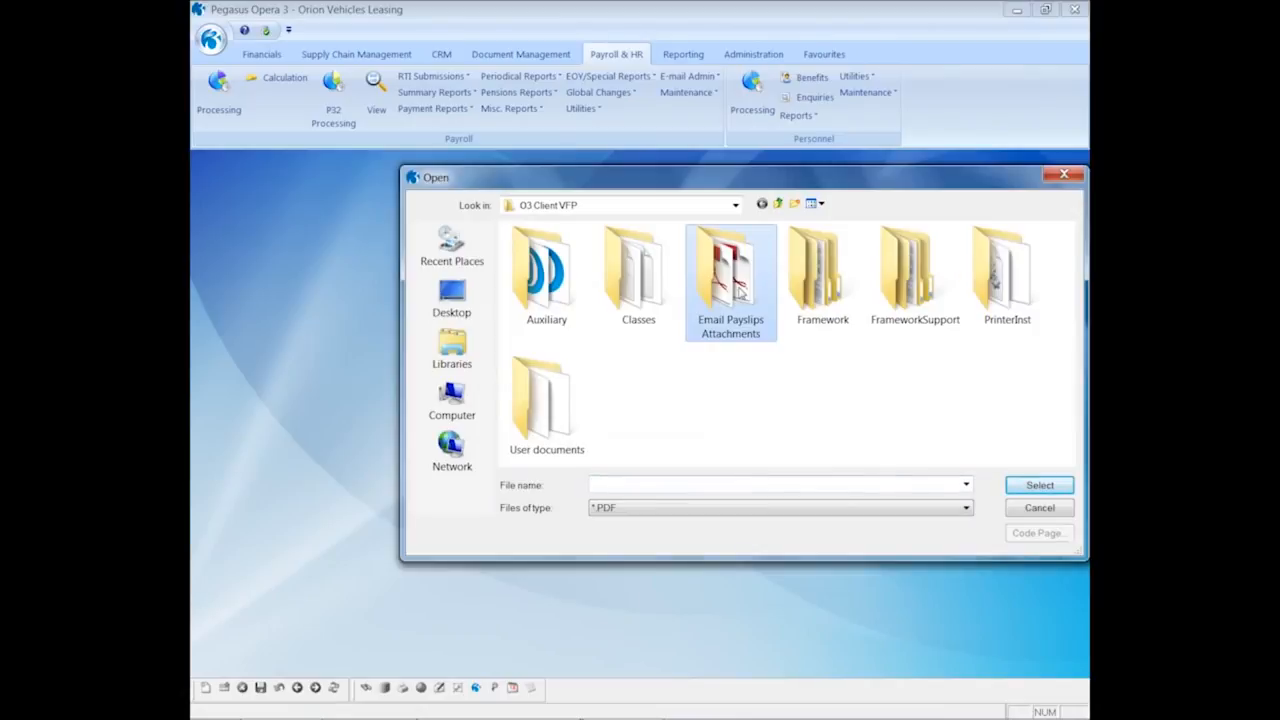
pyautogui.doubleClick(740, 290)
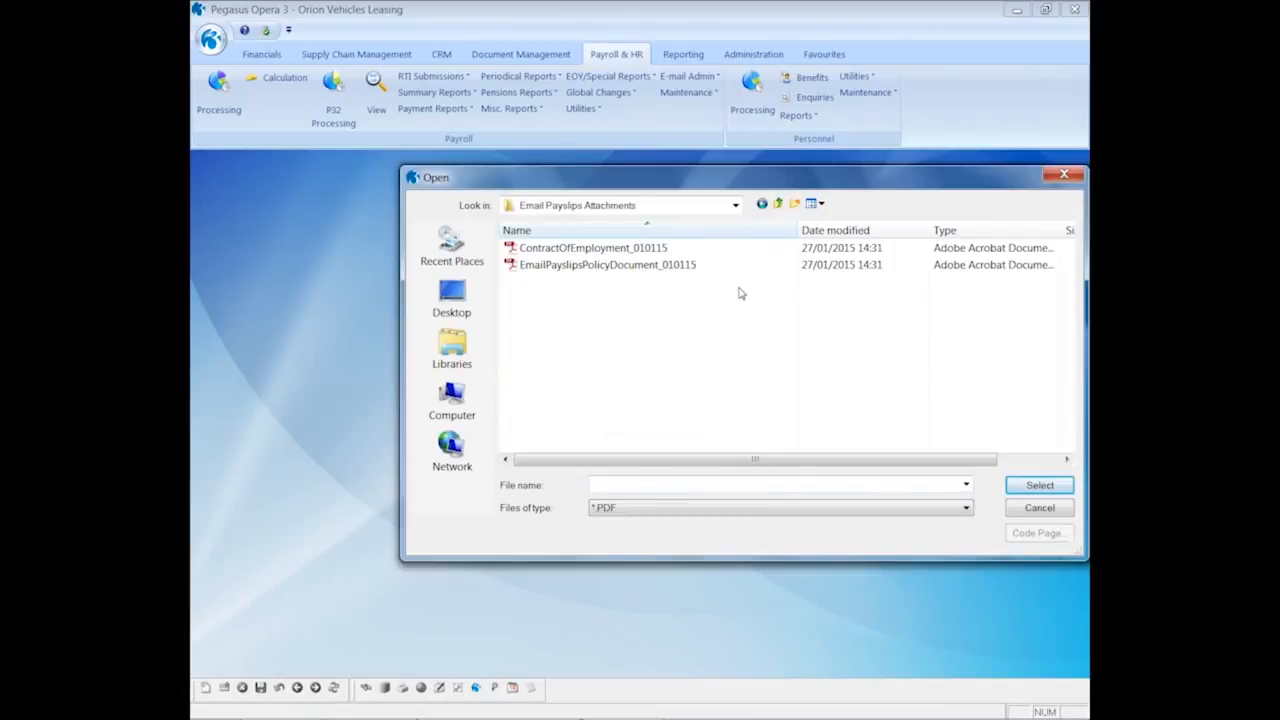
pyautogui.click(604, 268)
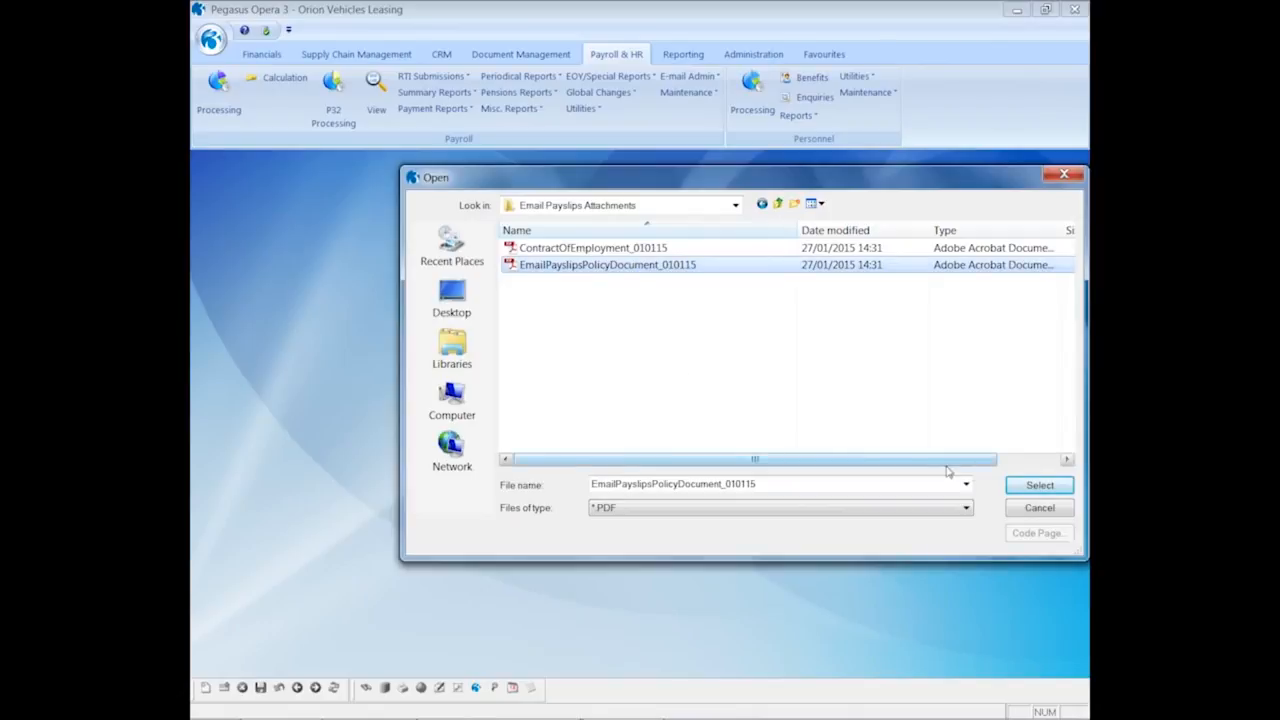
pyautogui.click(1012, 486)
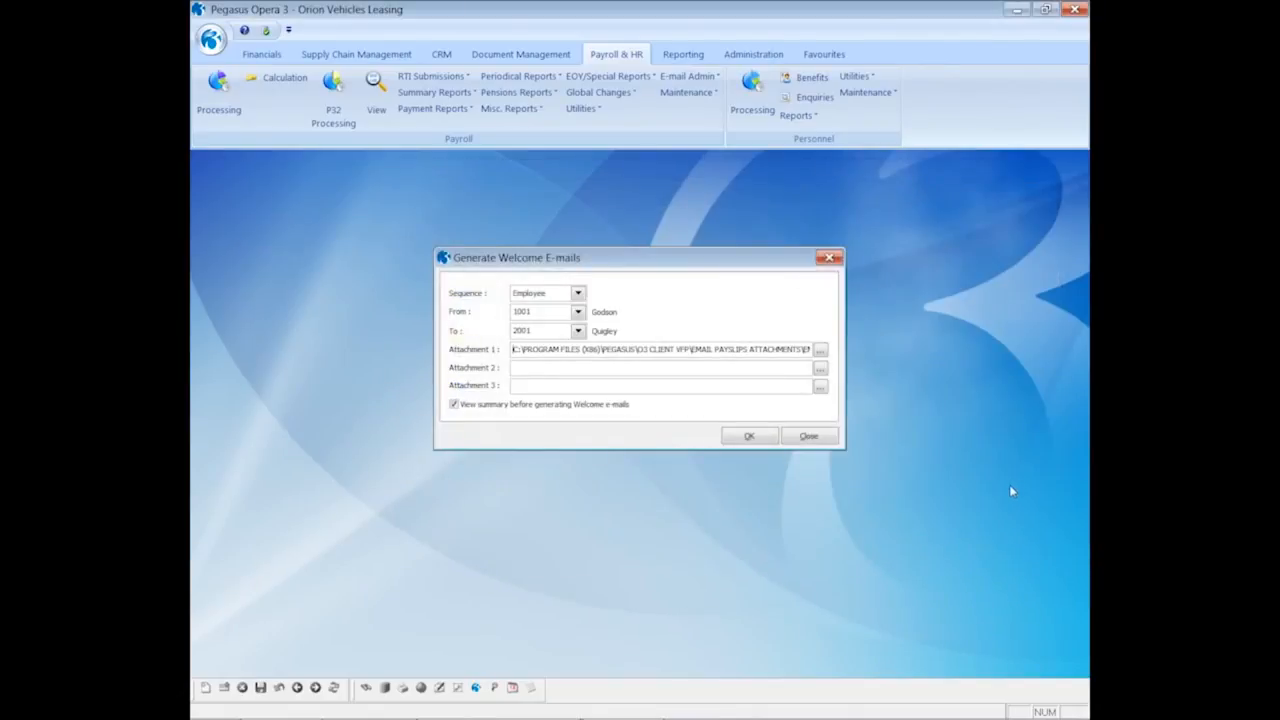
pyautogui.click(820, 368)
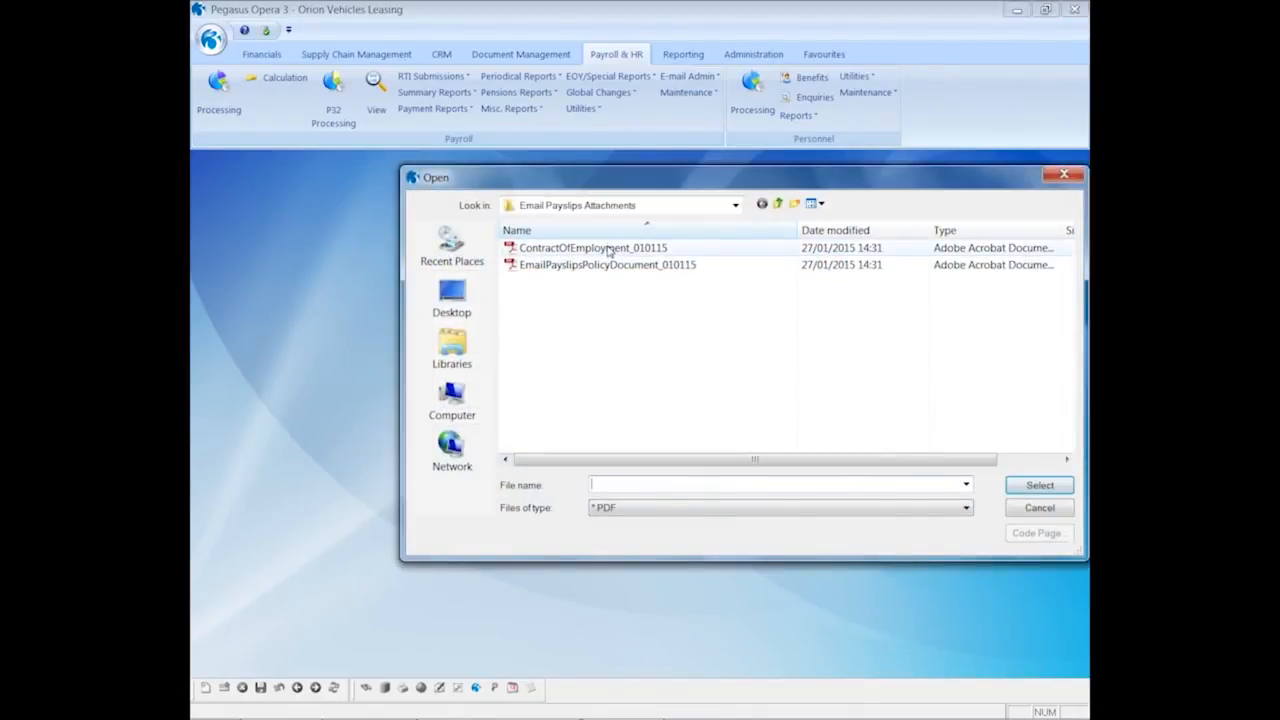
pyautogui.doubleClick(609, 250)
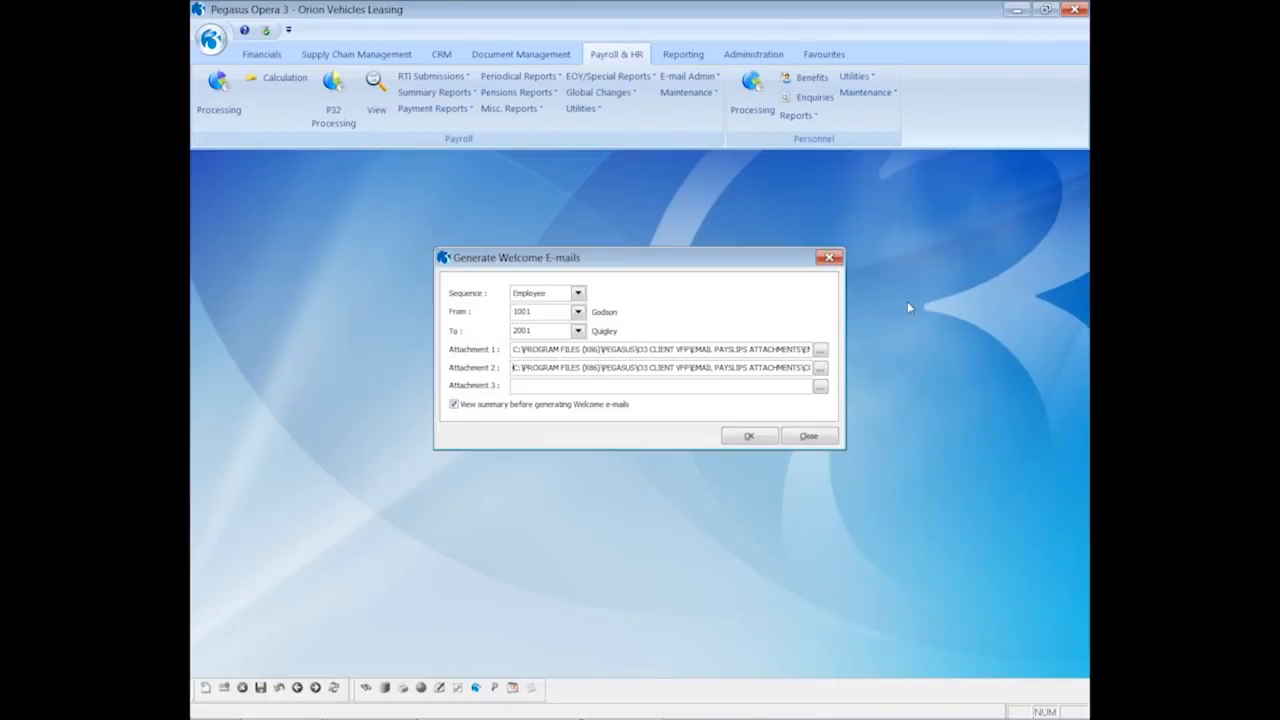
# Preview the Welcome e-mail recipient summary on screen, then confirm generation
pyautogui.click(742, 438)
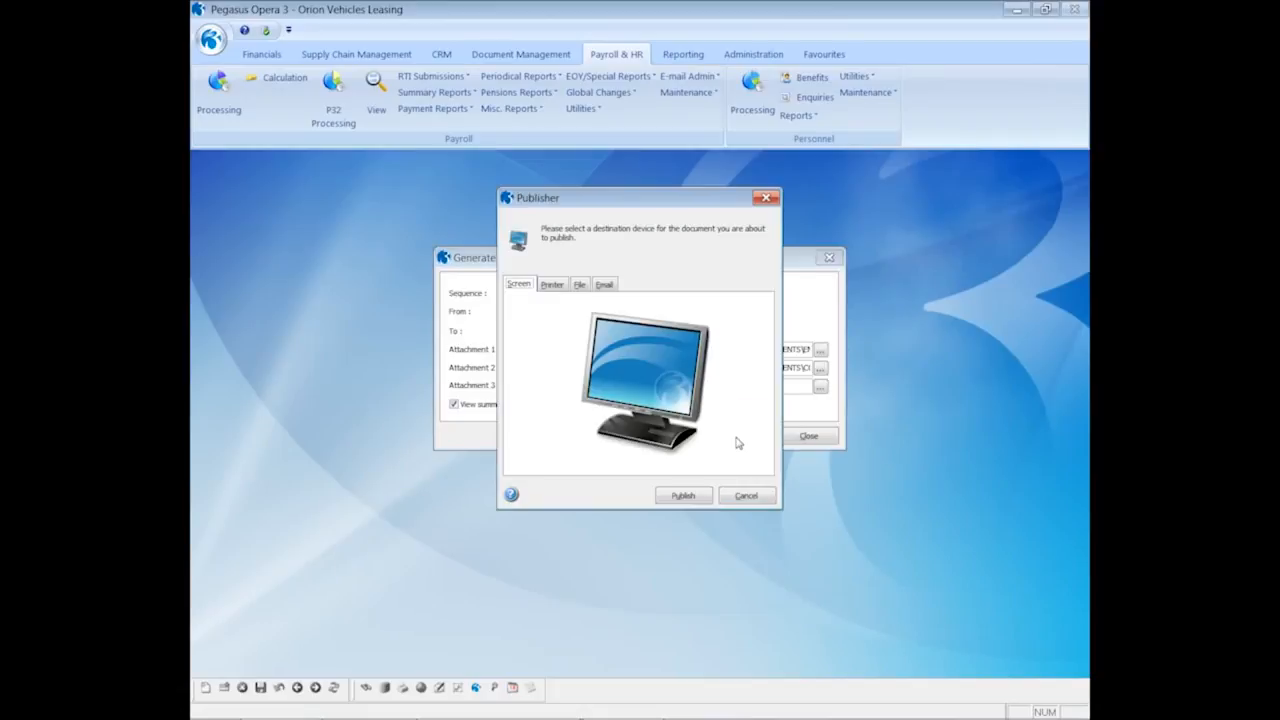
pyautogui.click(692, 497)
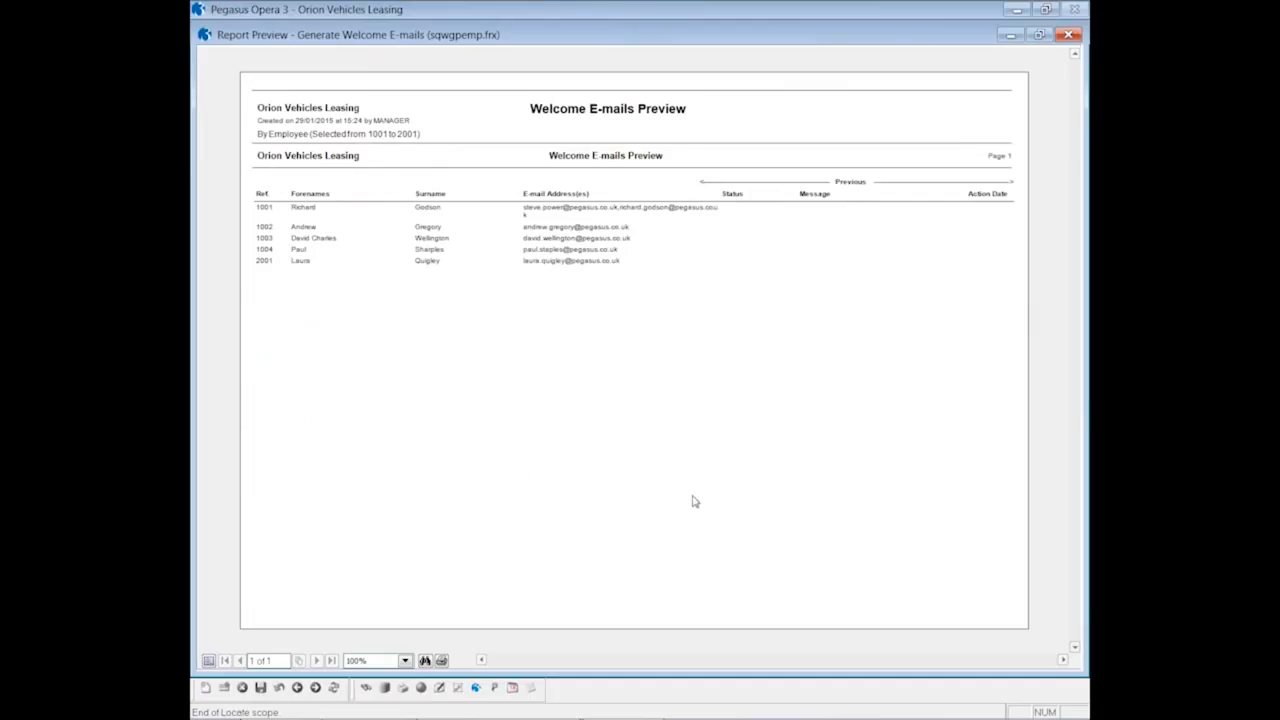
pyautogui.click(1068, 34)
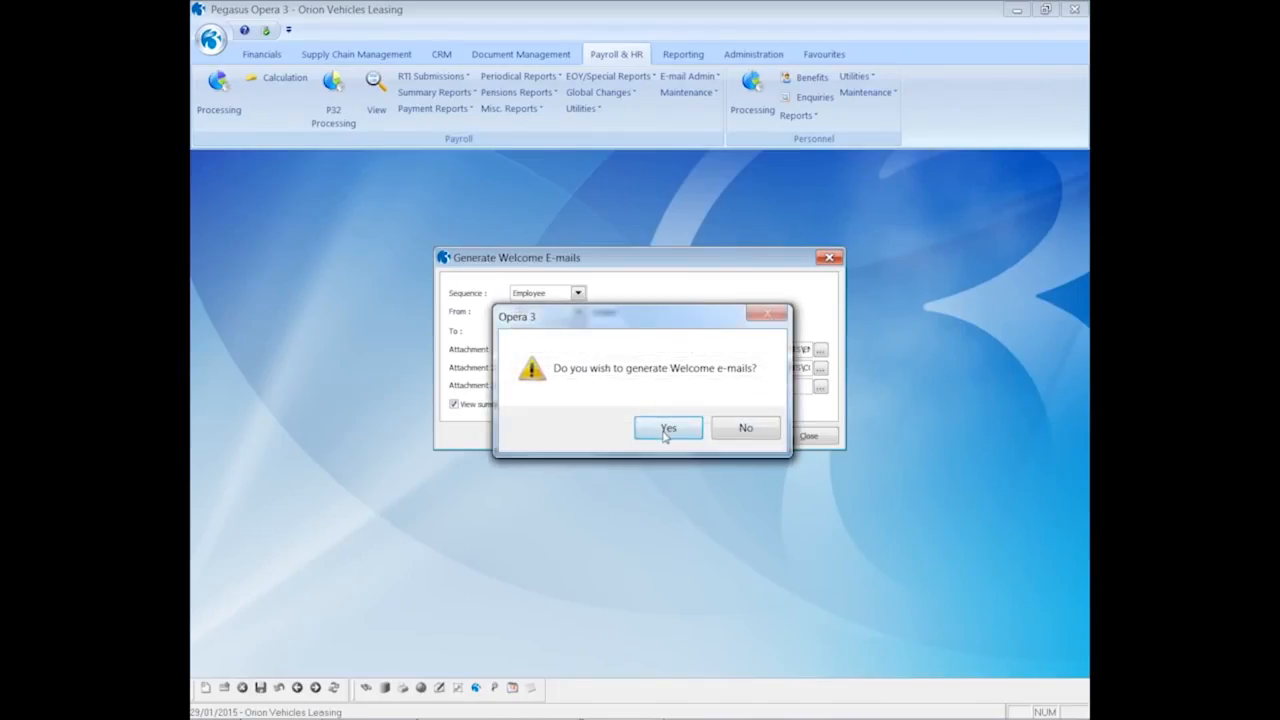
pyautogui.click(667, 430)
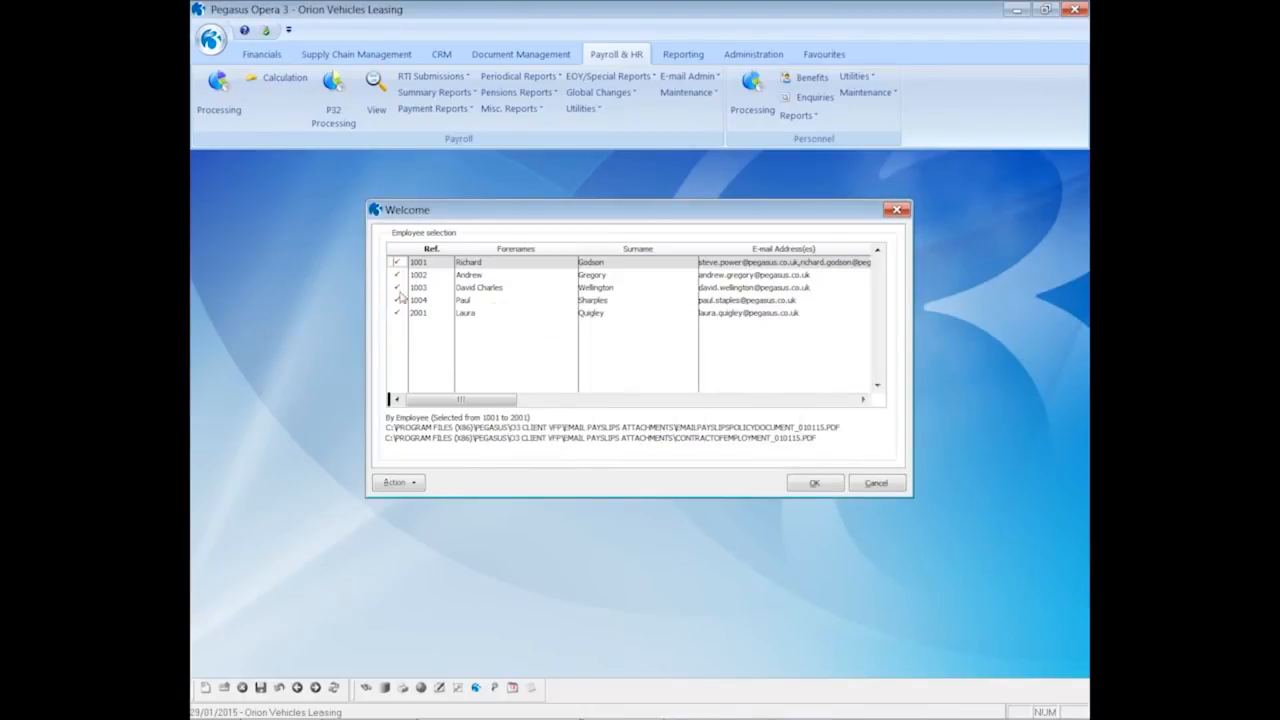
# Send the Welcome e-mail only to employee 1001 and open the arrived message
pyautogui.click(390, 486)
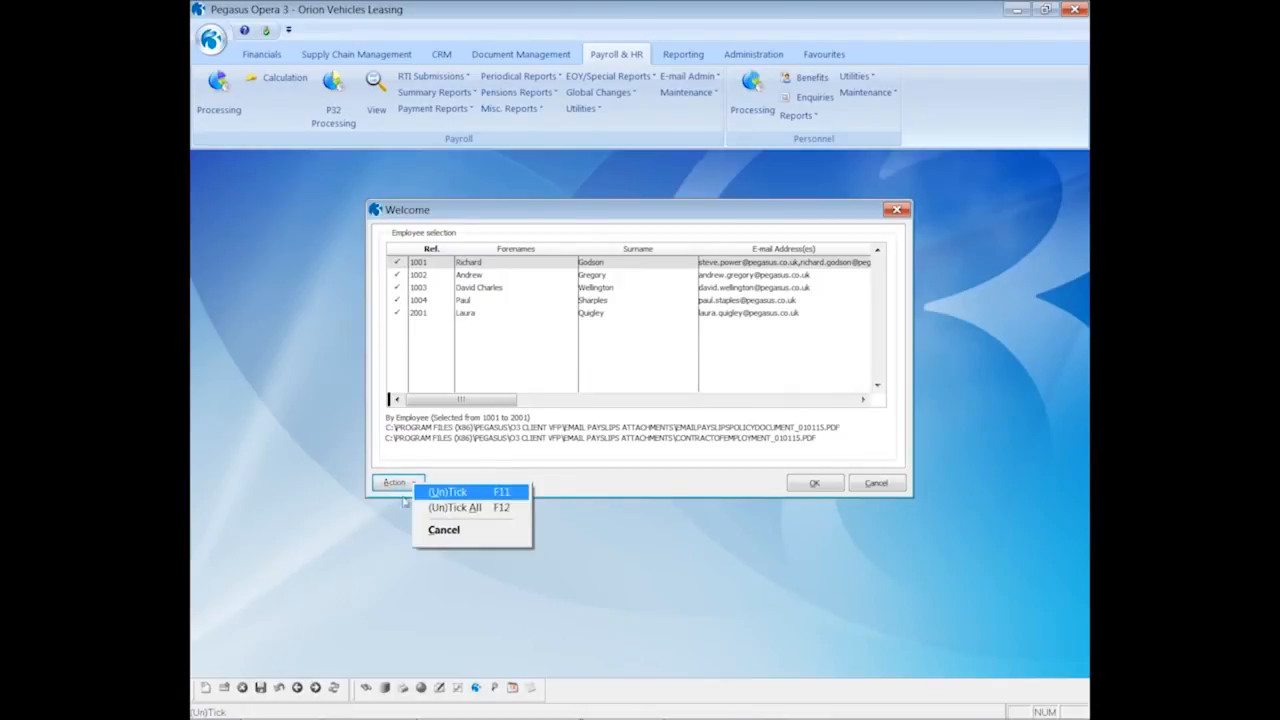
pyautogui.click(436, 508)
pyautogui.press('space')
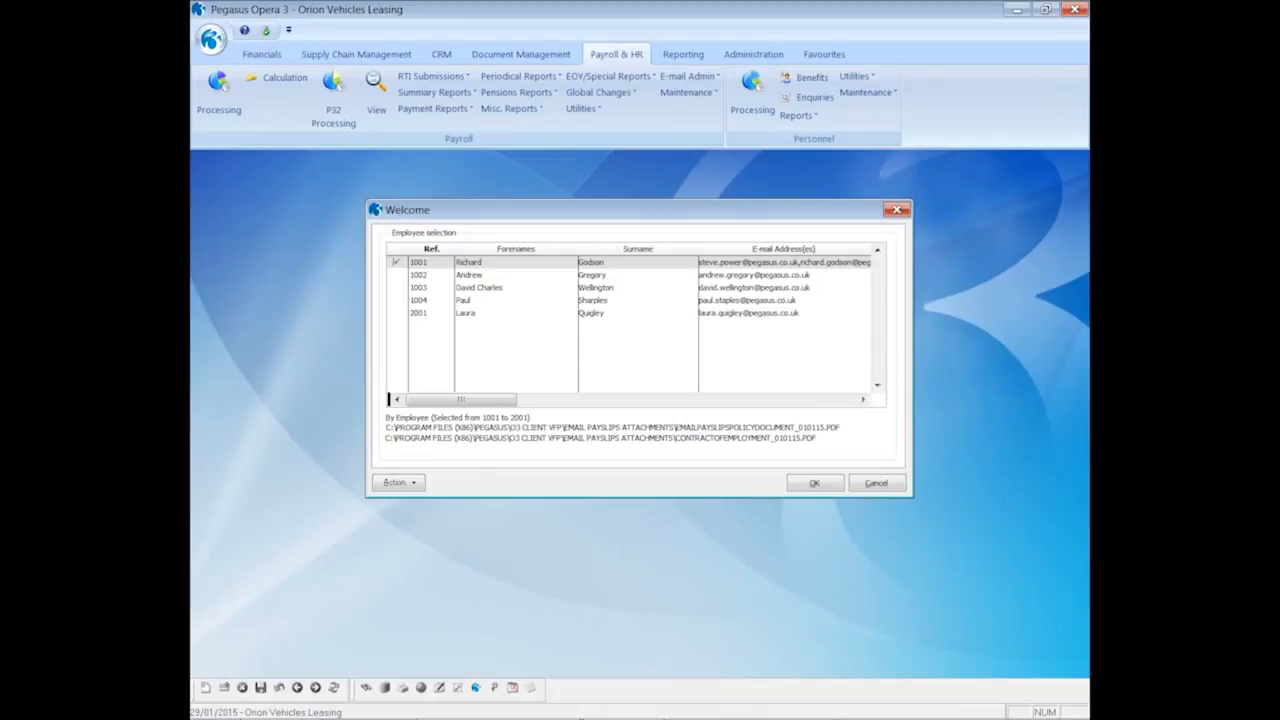
pyautogui.click(808, 484)
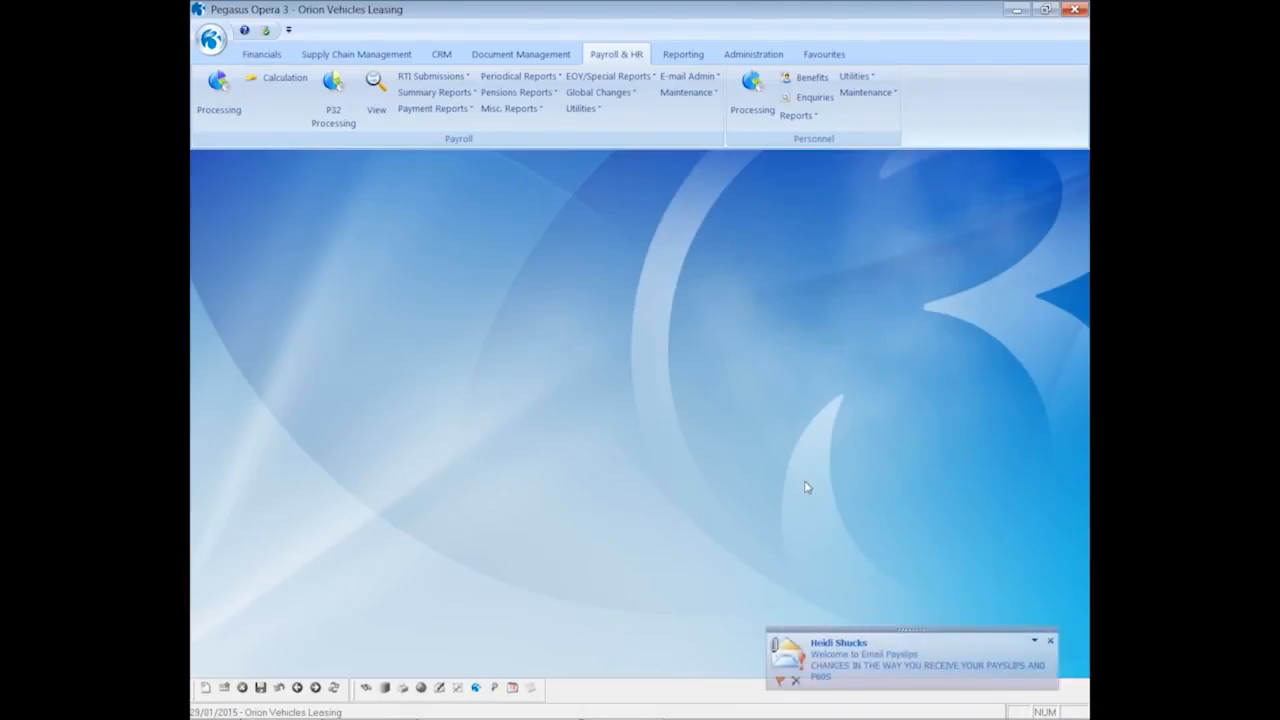
pyautogui.click(862, 648)
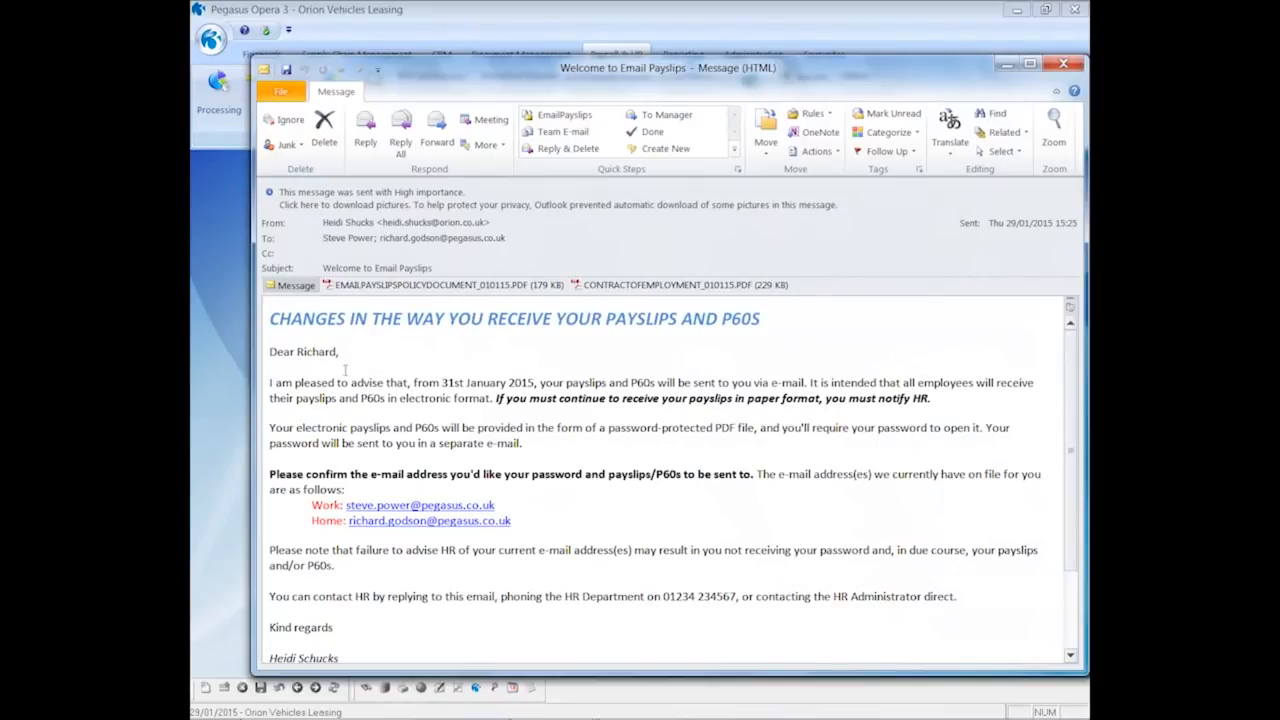
# View the payslips policy and contract of employment PDFs, then close the Outlook message
pyautogui.doubleClick(400, 285)
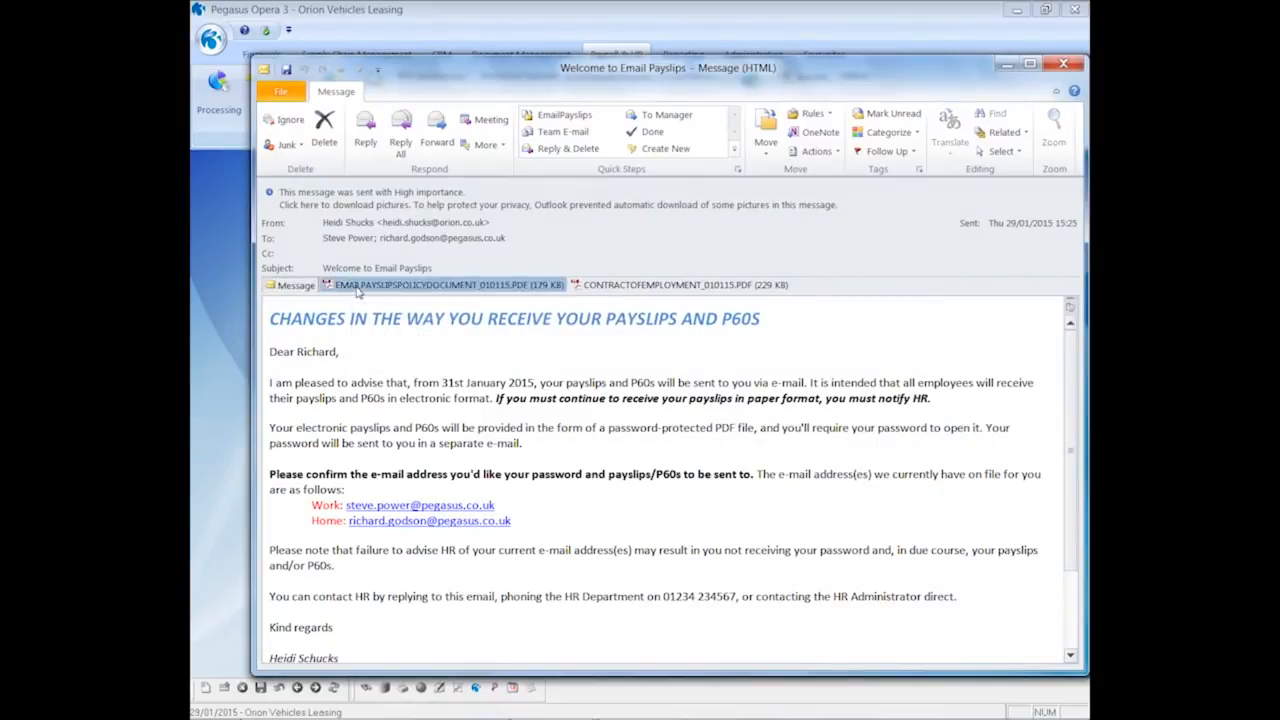
pyautogui.scroll(-3, 435, 400)
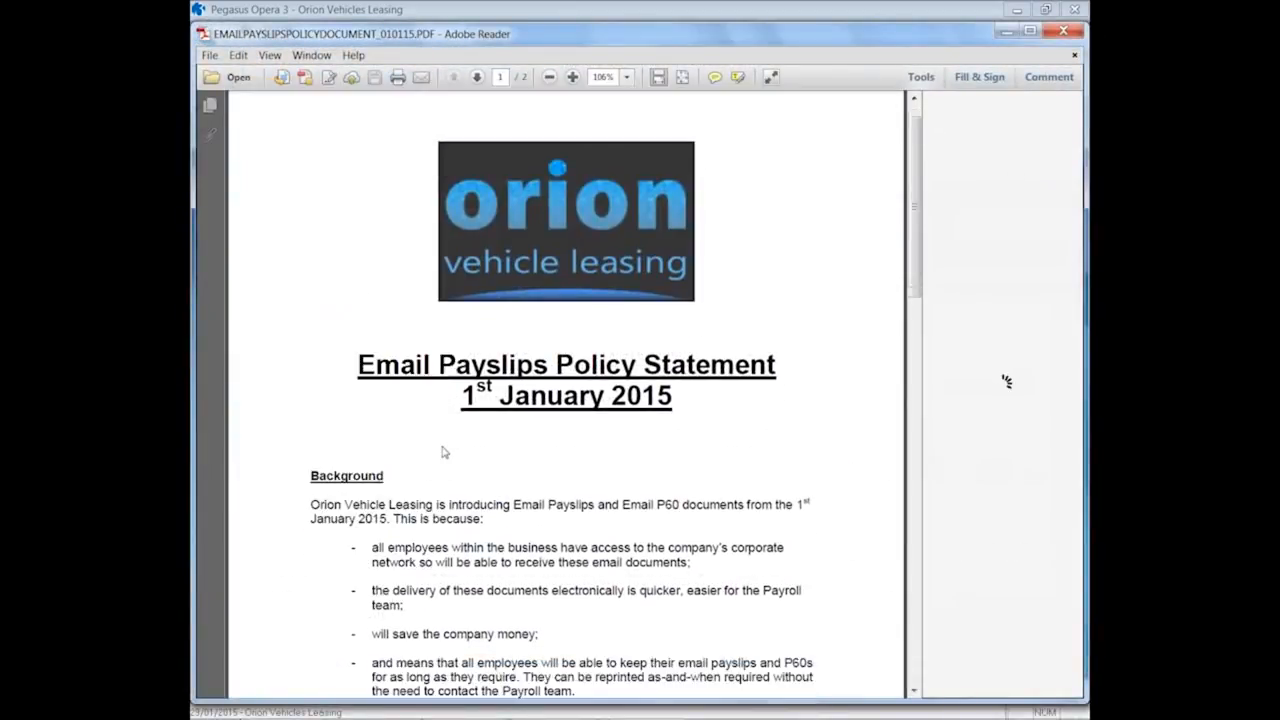
pyautogui.scroll(3, 441, 447)
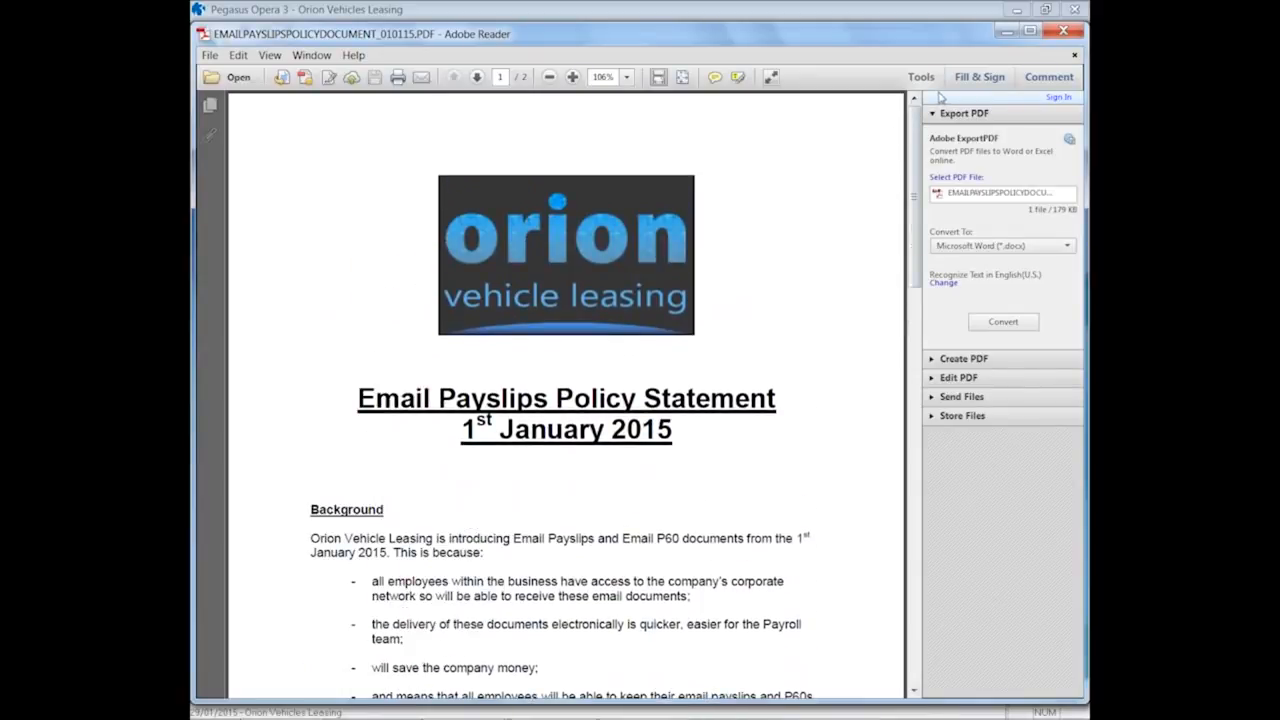
pyautogui.click(1063, 31)
pyautogui.doubleClick(625, 287)
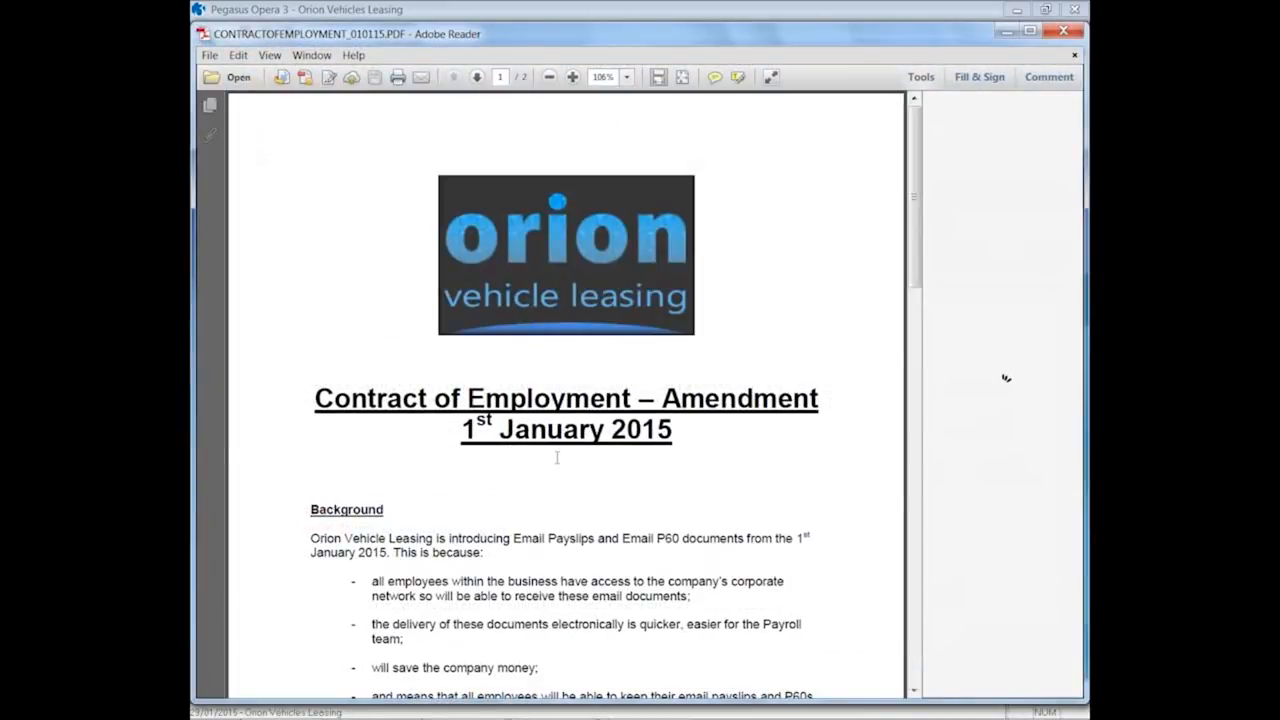
pyautogui.click(1063, 31)
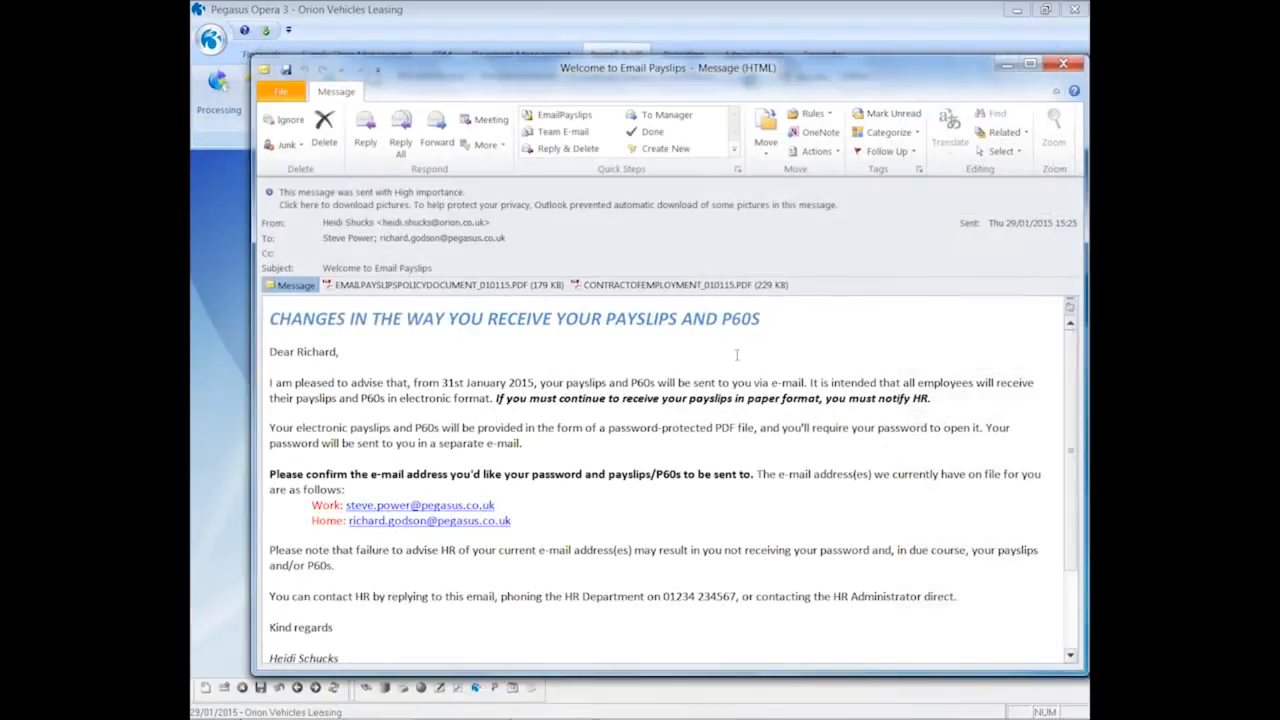
pyautogui.click(1063, 64)
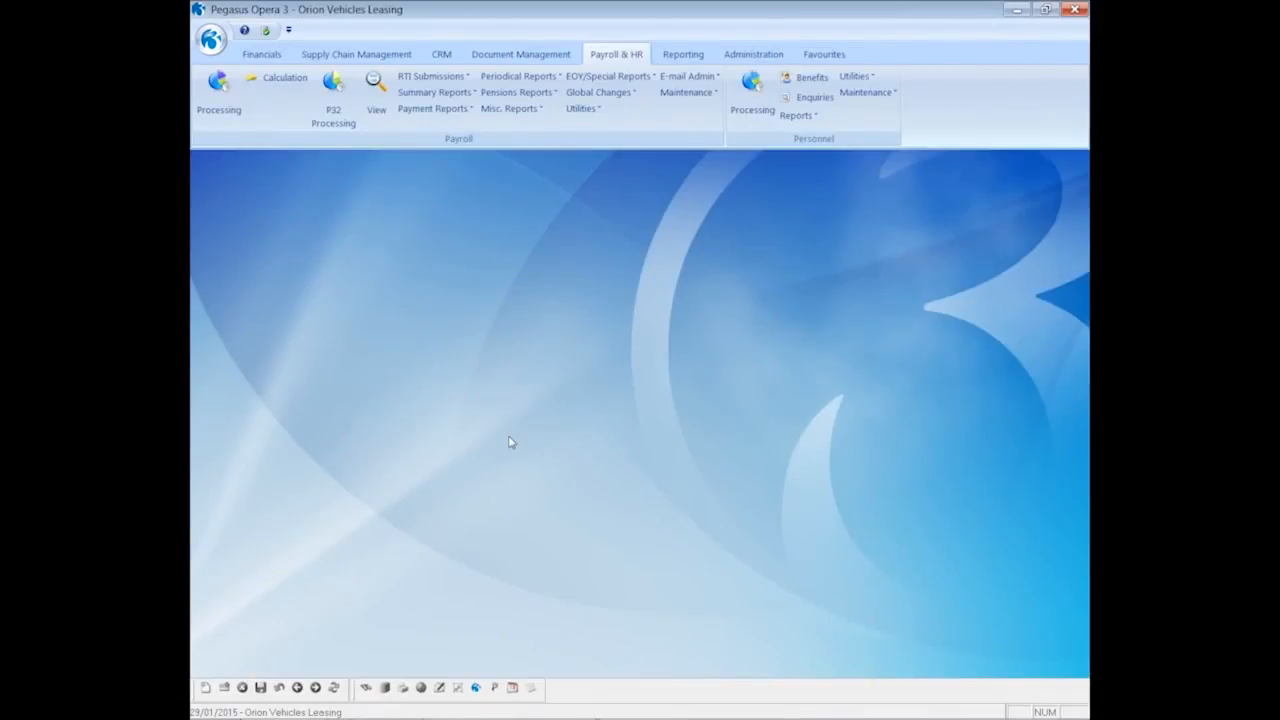
# Start password e-mails for the Monthly group and review the summary preview on screen
pyautogui.click(696, 80)
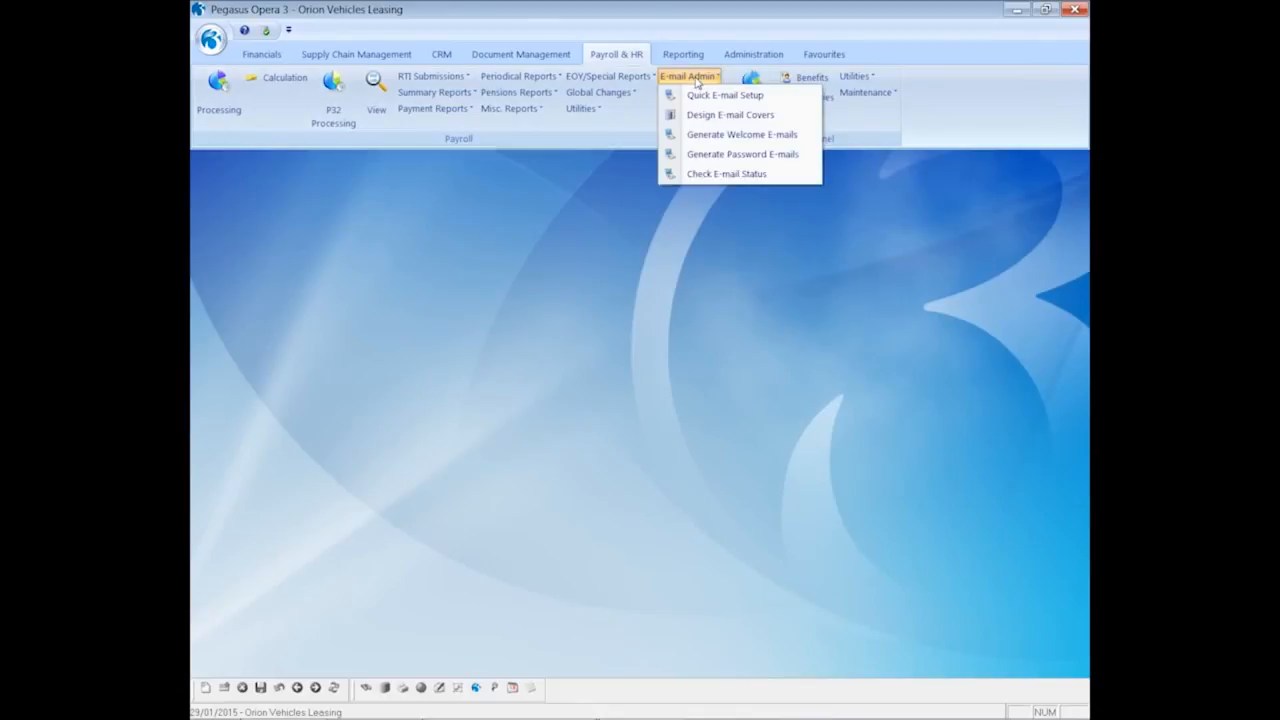
pyautogui.click(727, 155)
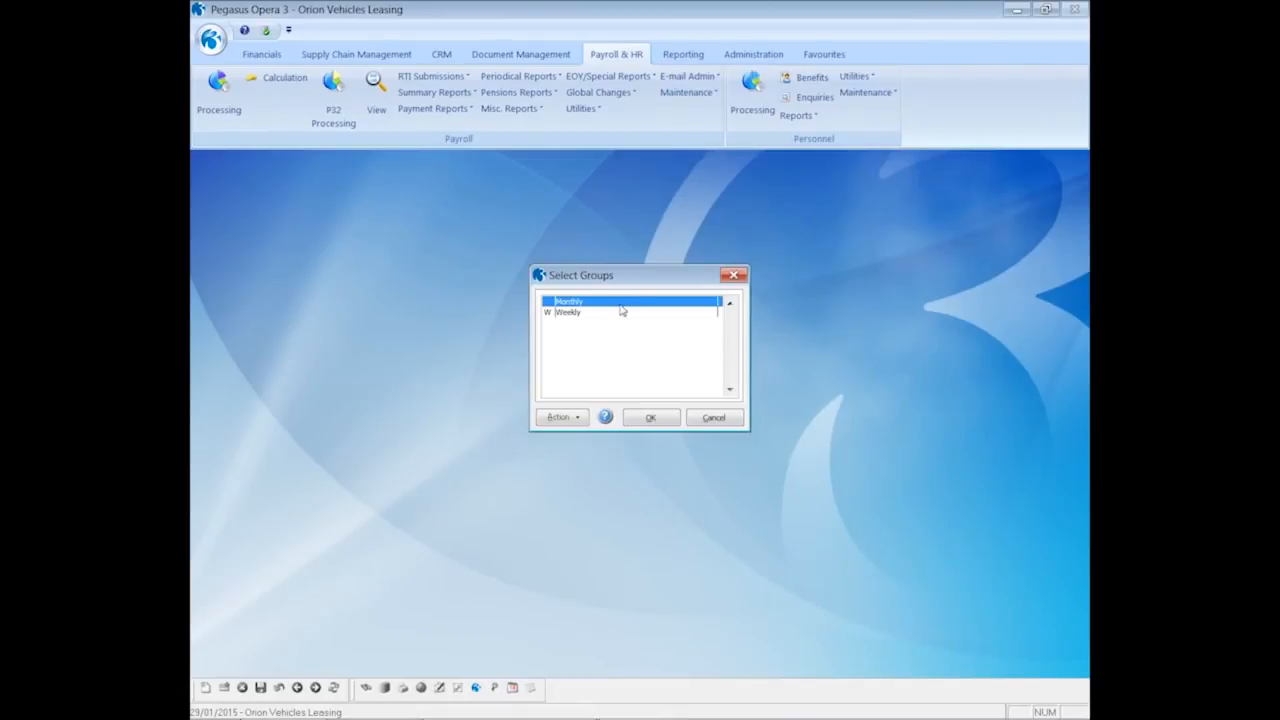
pyautogui.click(648, 418)
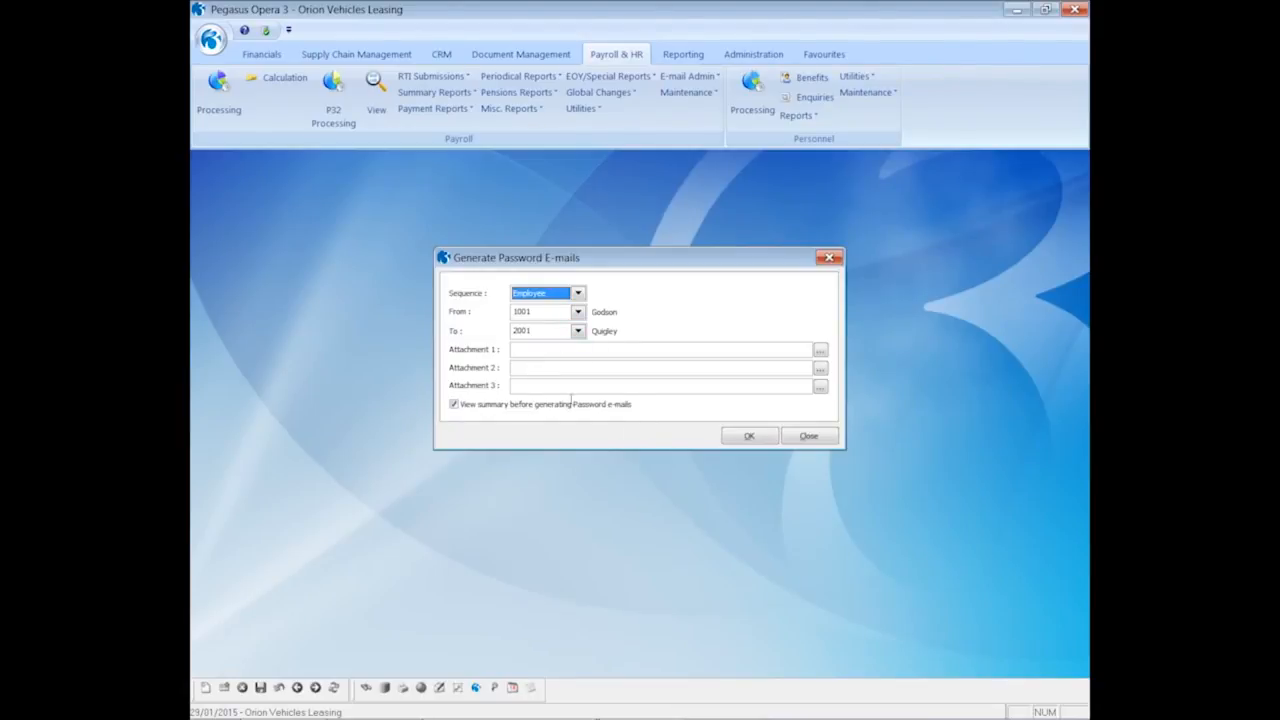
pyautogui.click(739, 438)
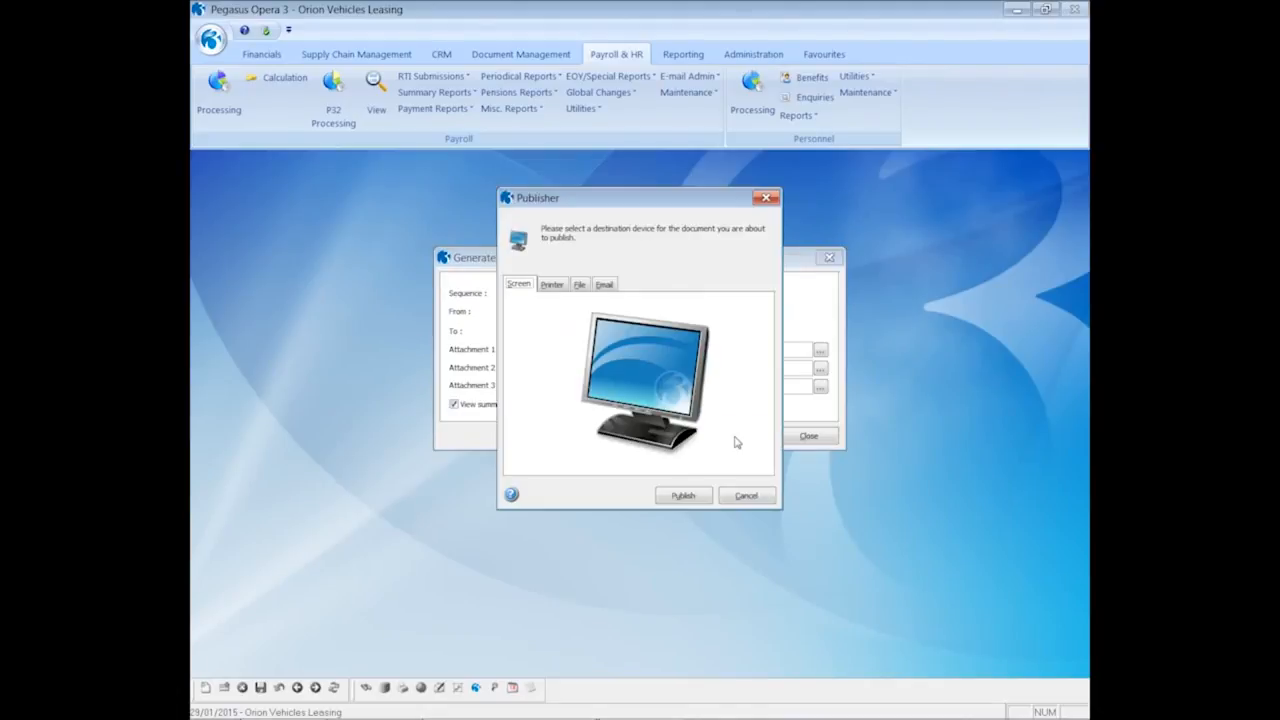
pyautogui.click(701, 492)
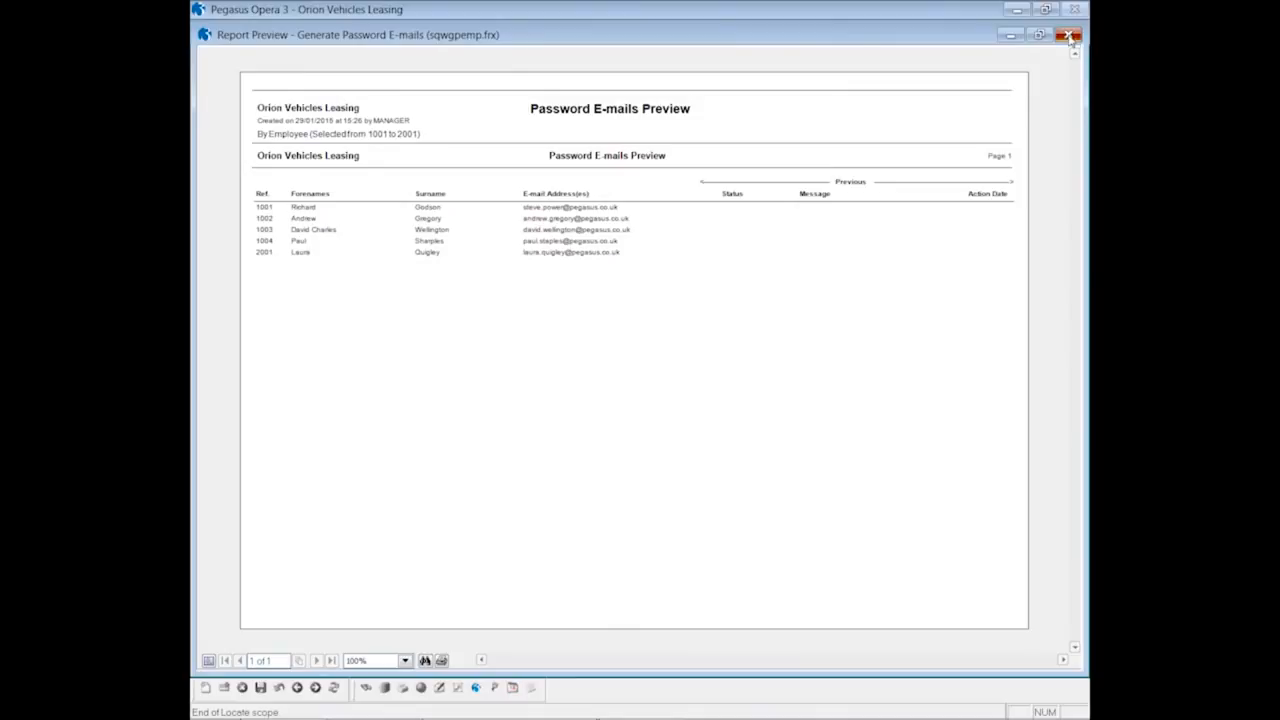
pyautogui.click(1071, 34)
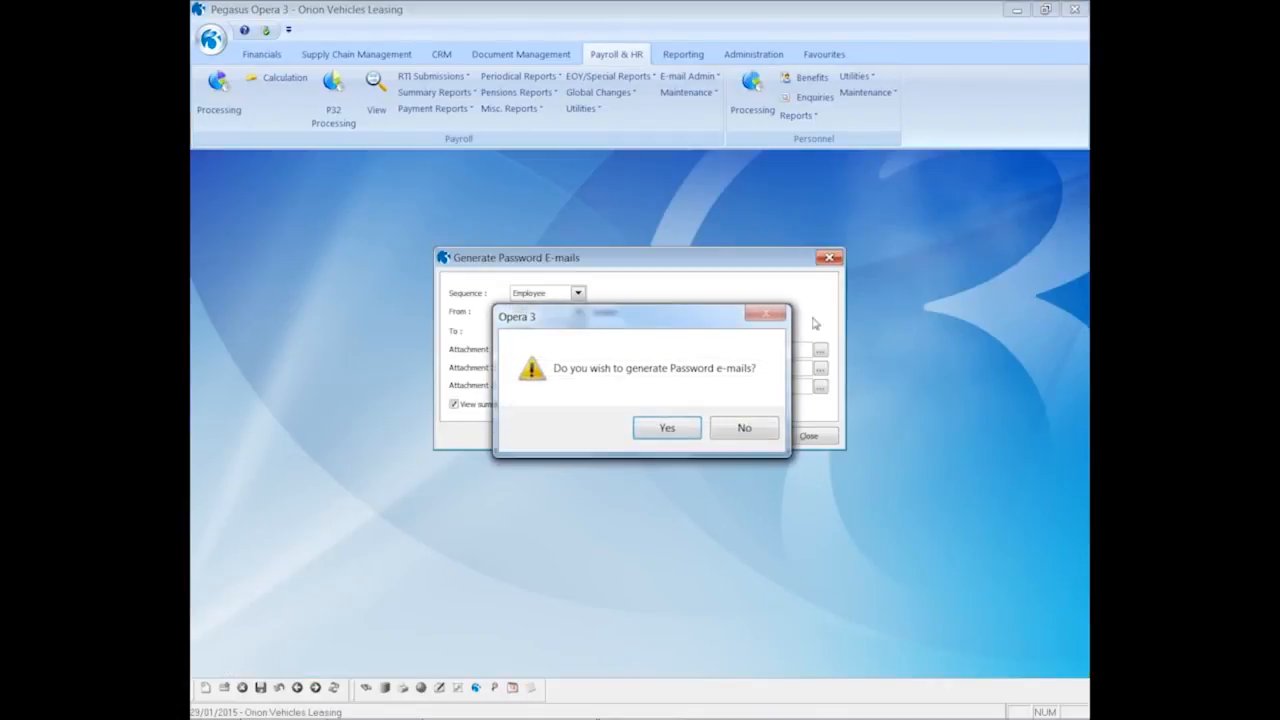
# Untick all employees and send the password e-mail to employee 1001 only
pyautogui.click(667, 429)
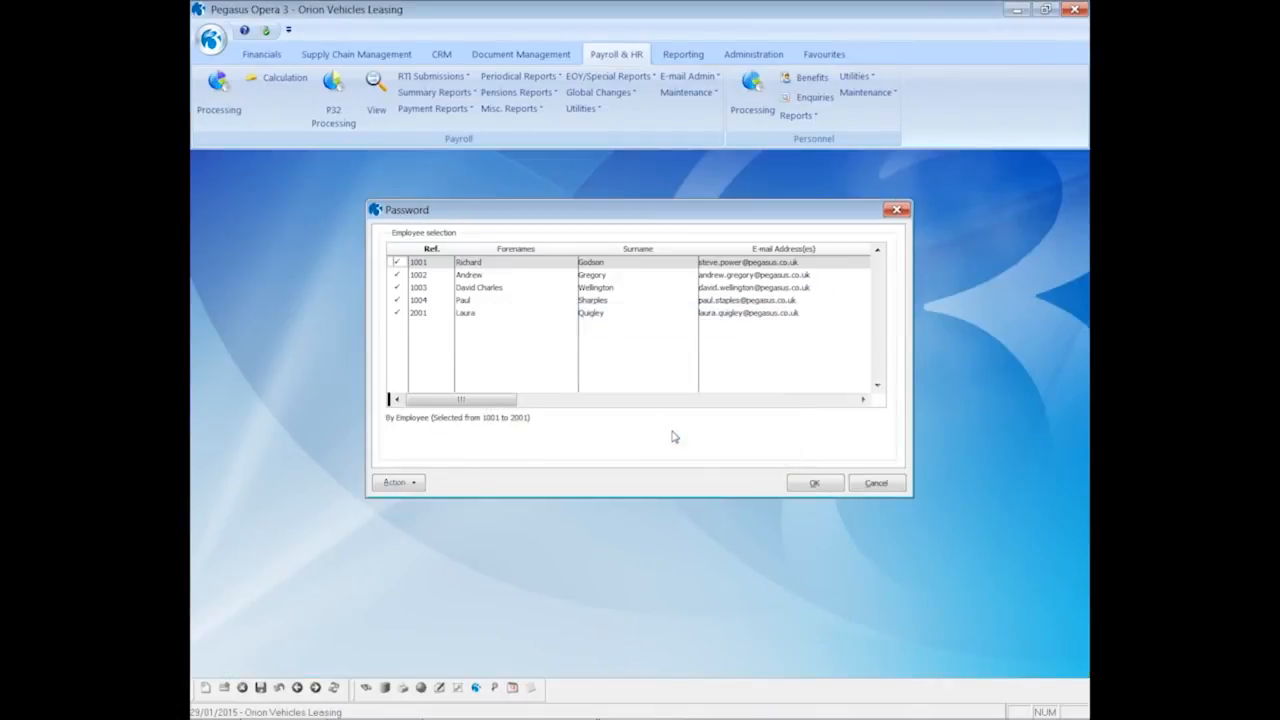
pyautogui.click(418, 484)
pyautogui.click(429, 508)
pyautogui.click(397, 262)
pyautogui.click(812, 484)
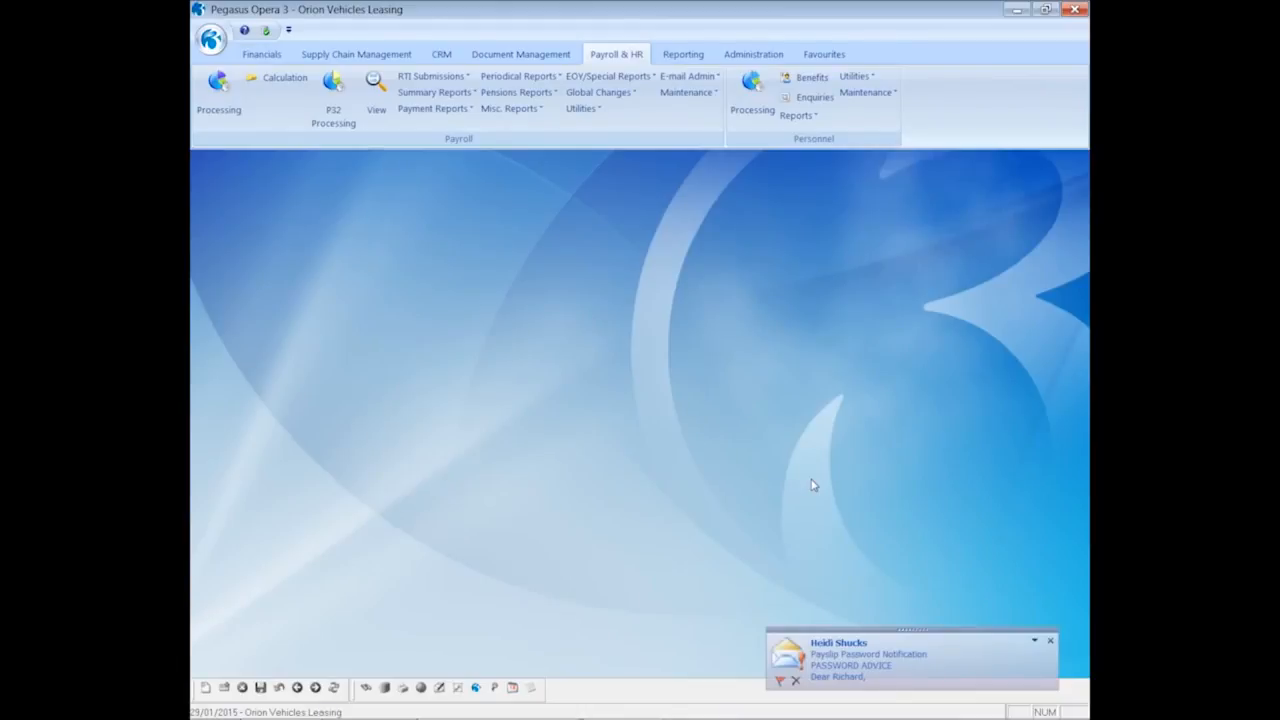
pyautogui.click(869, 673)
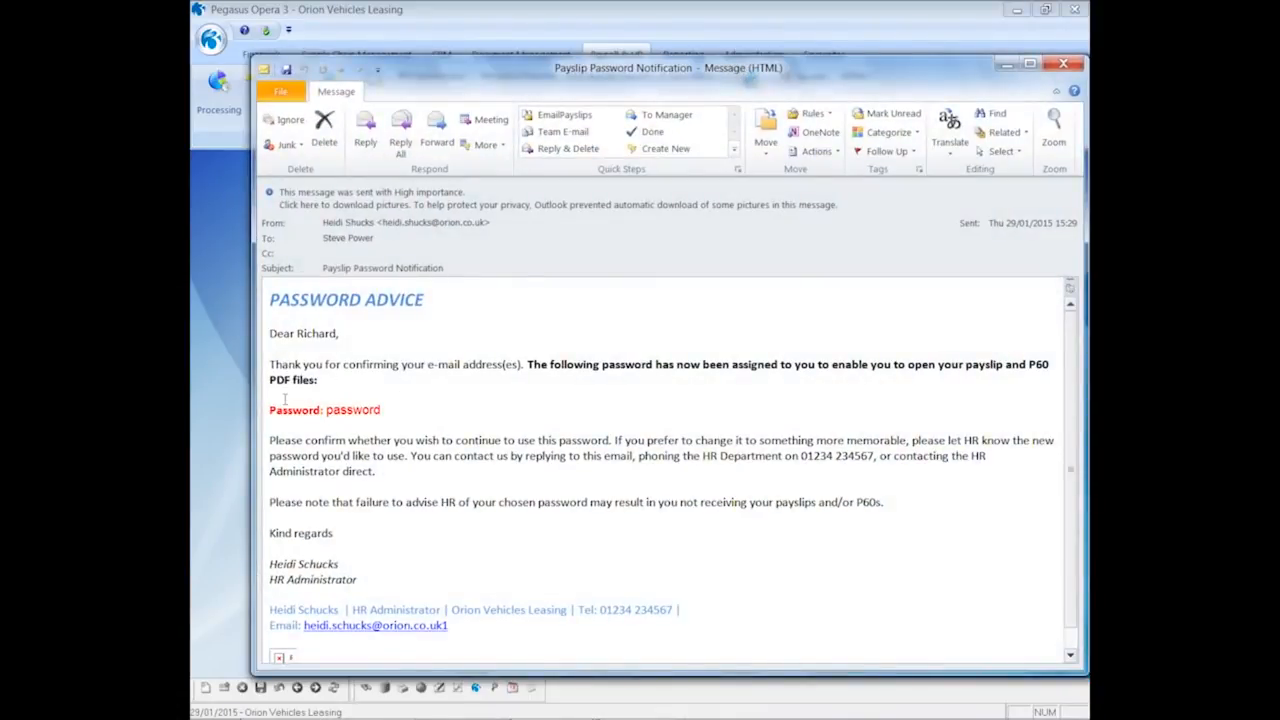
pyautogui.click(1063, 66)
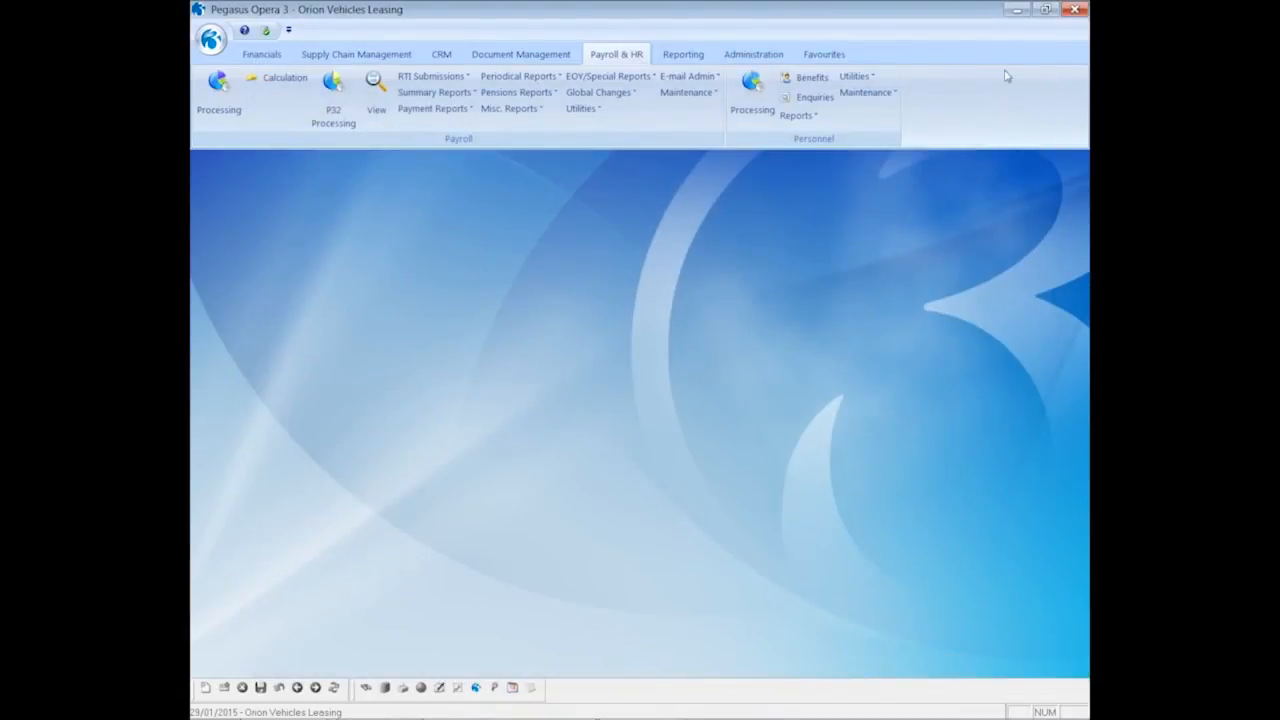
# View the Monthly group's Historical E-mailed Payslips/P60s Summary for employee 1001, then start Calculation
pyautogui.click(640, 81)
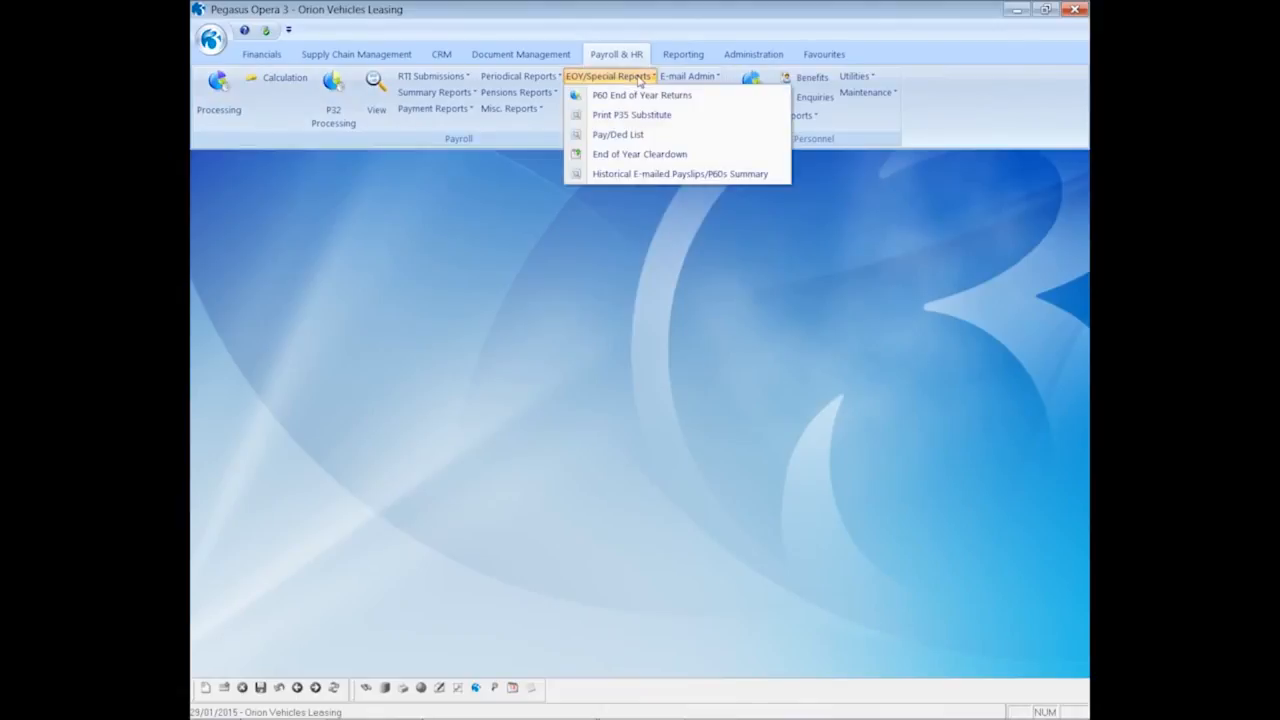
pyautogui.click(614, 178)
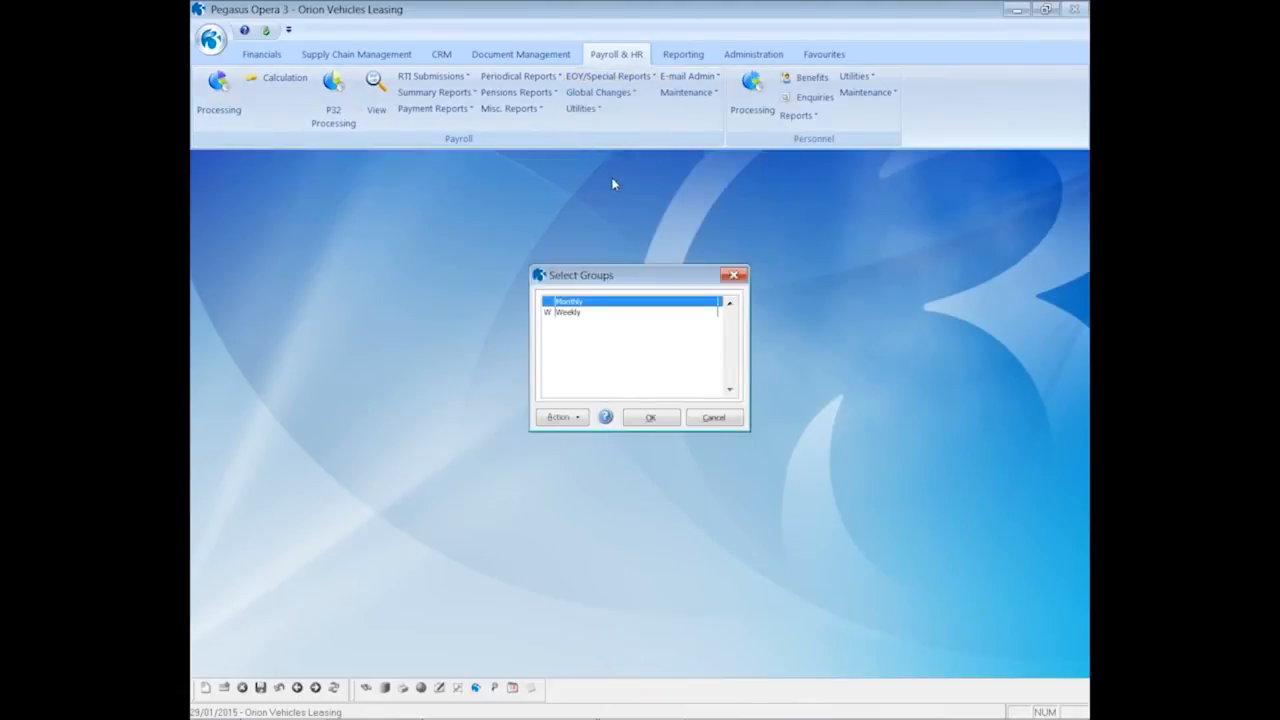
pyautogui.click(655, 418)
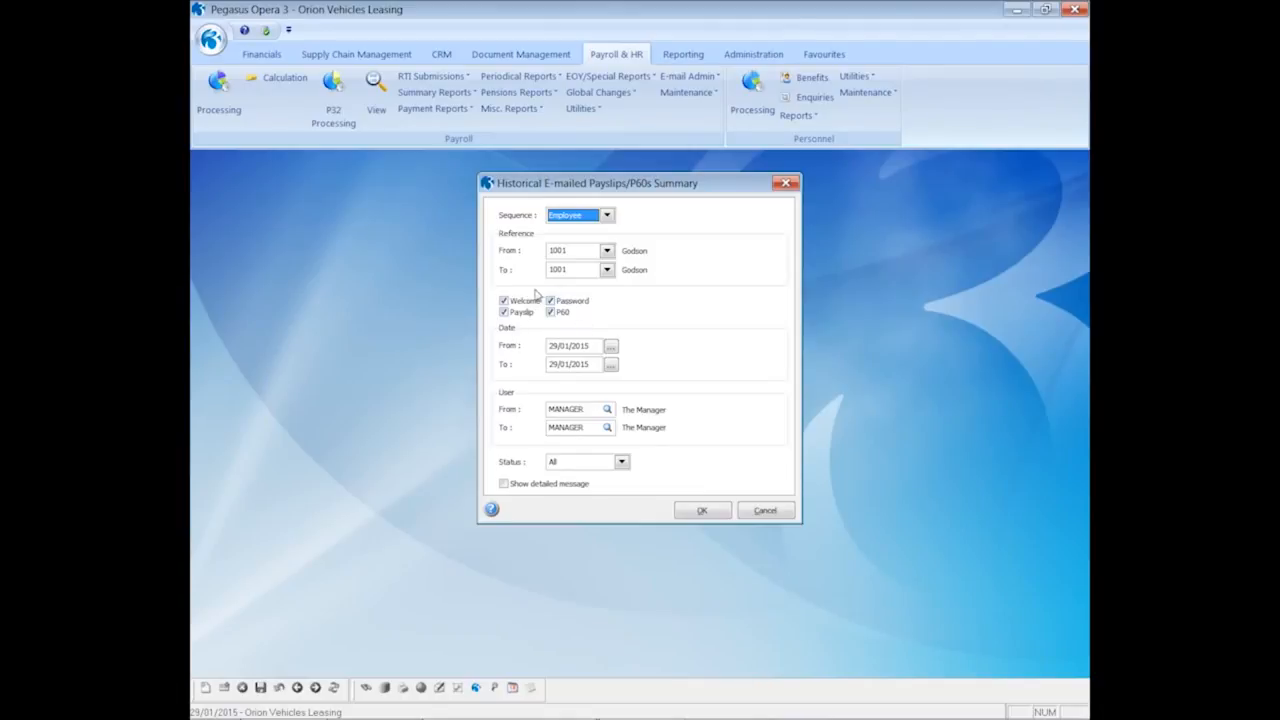
pyautogui.click(698, 512)
pyautogui.click(686, 499)
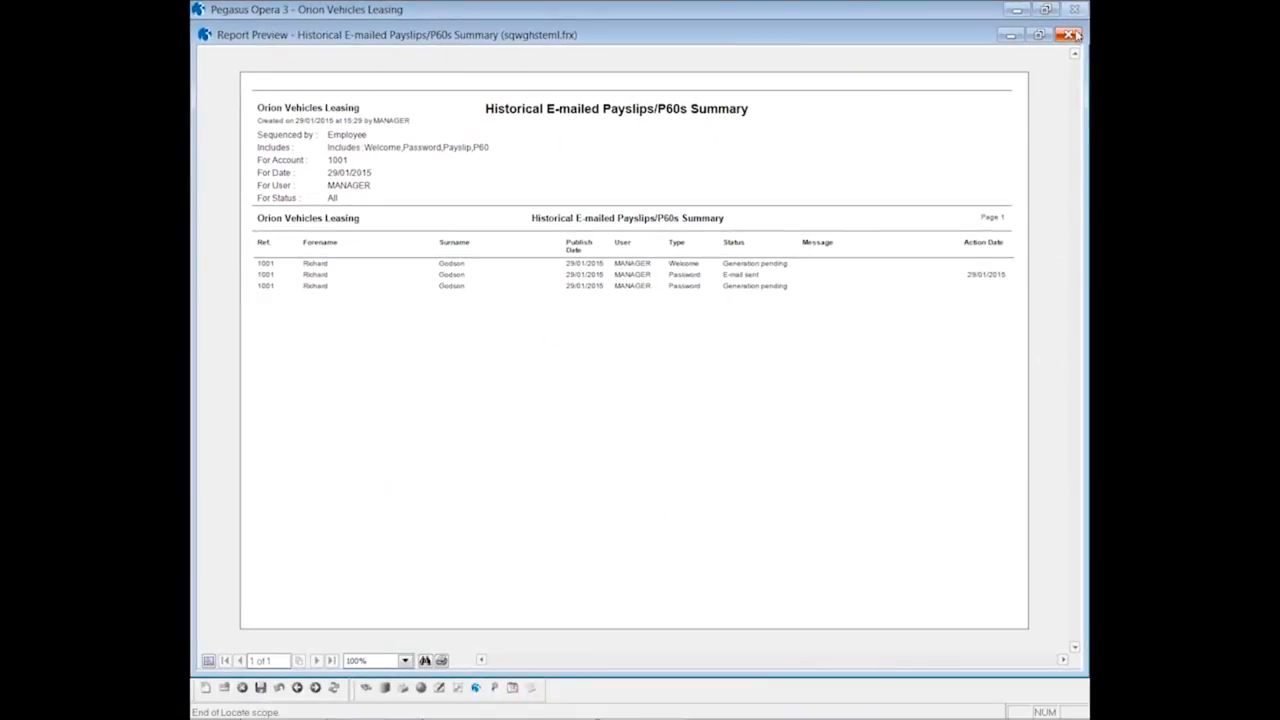
pyautogui.click(1071, 36)
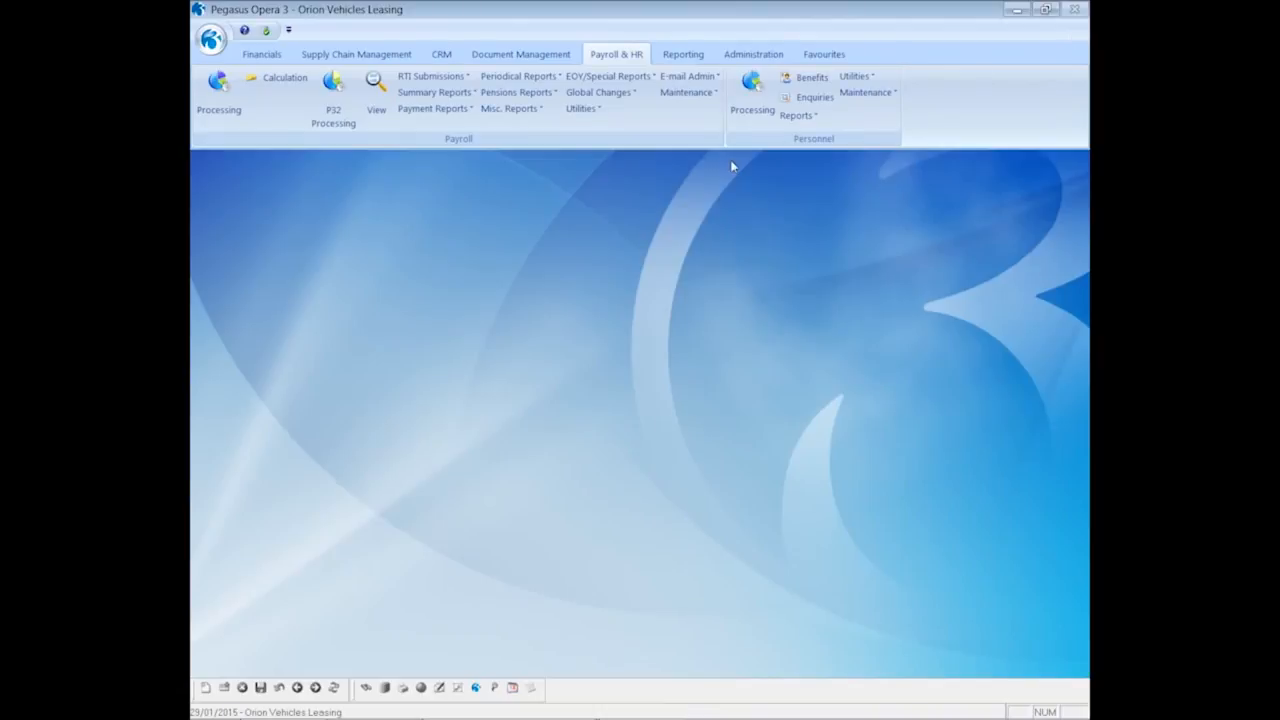
pyautogui.click(287, 80)
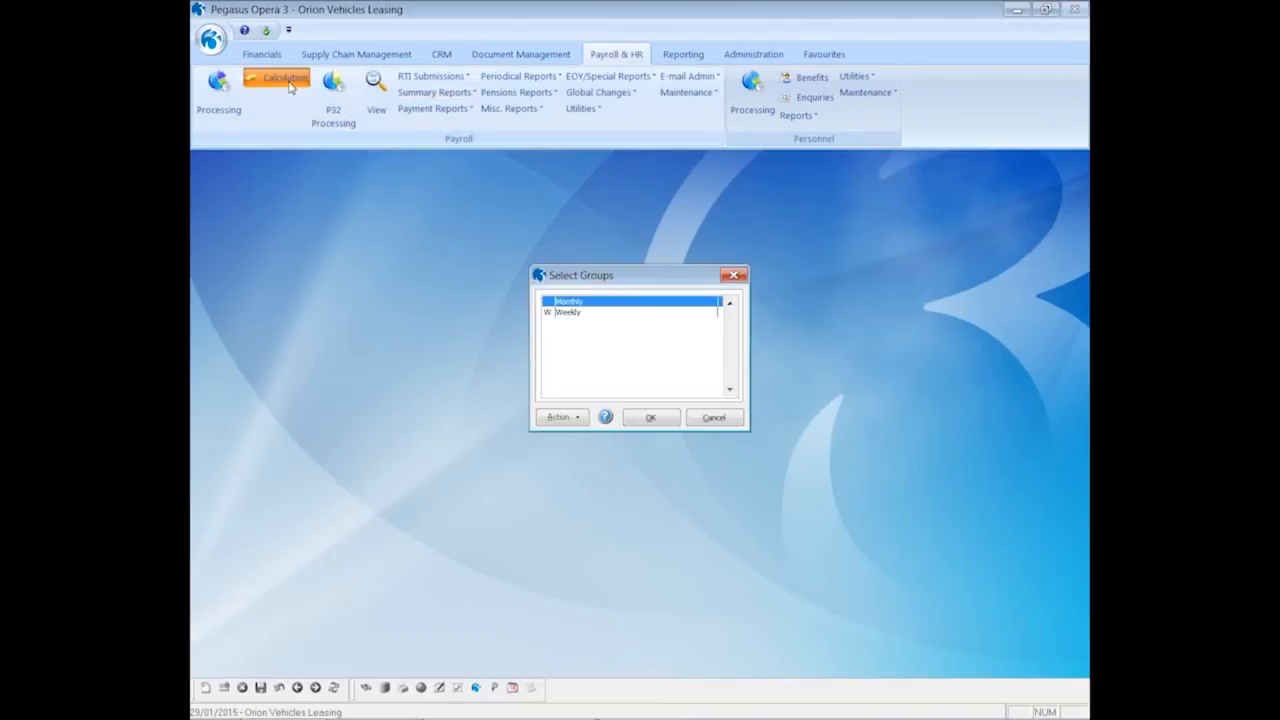
# Recalculate the Monthly payroll, accepting the existing payment dates
pyautogui.click(648, 416)
pyautogui.click(710, 423)
pyautogui.click(708, 427)
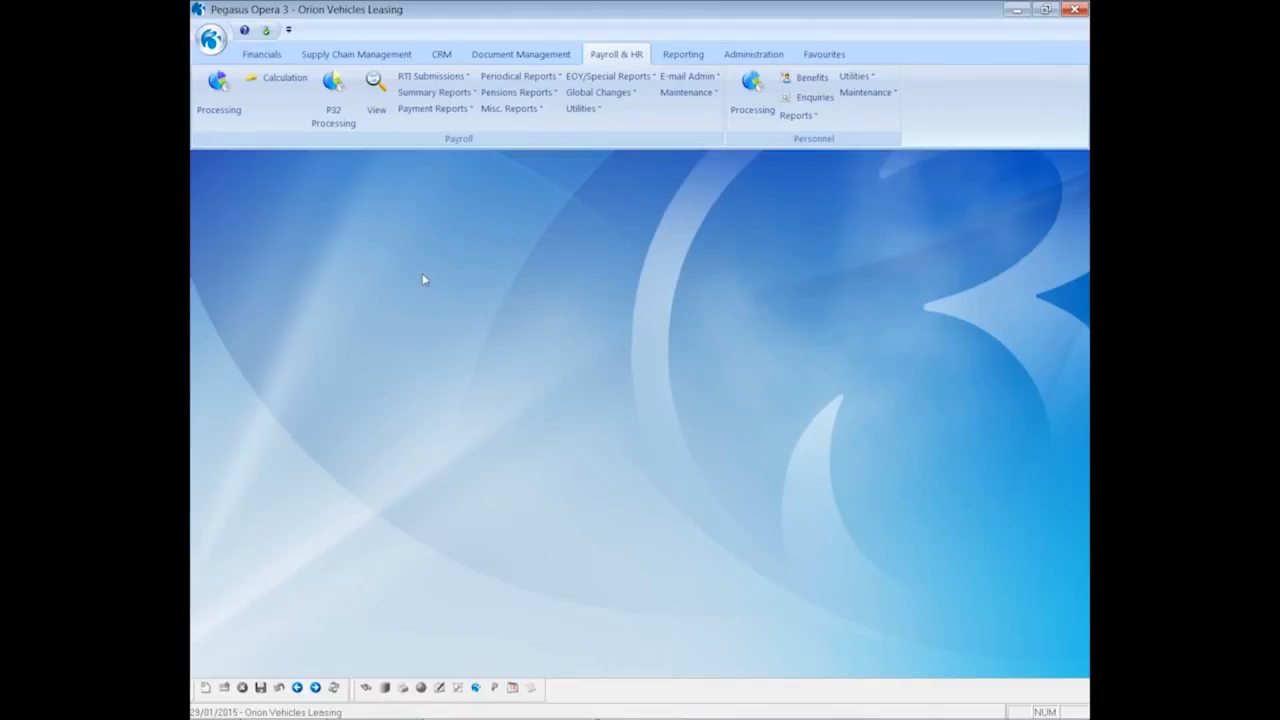
# Produce Monthly payslips by e-mail only, with Printer and Web unticked
pyautogui.click(433, 109)
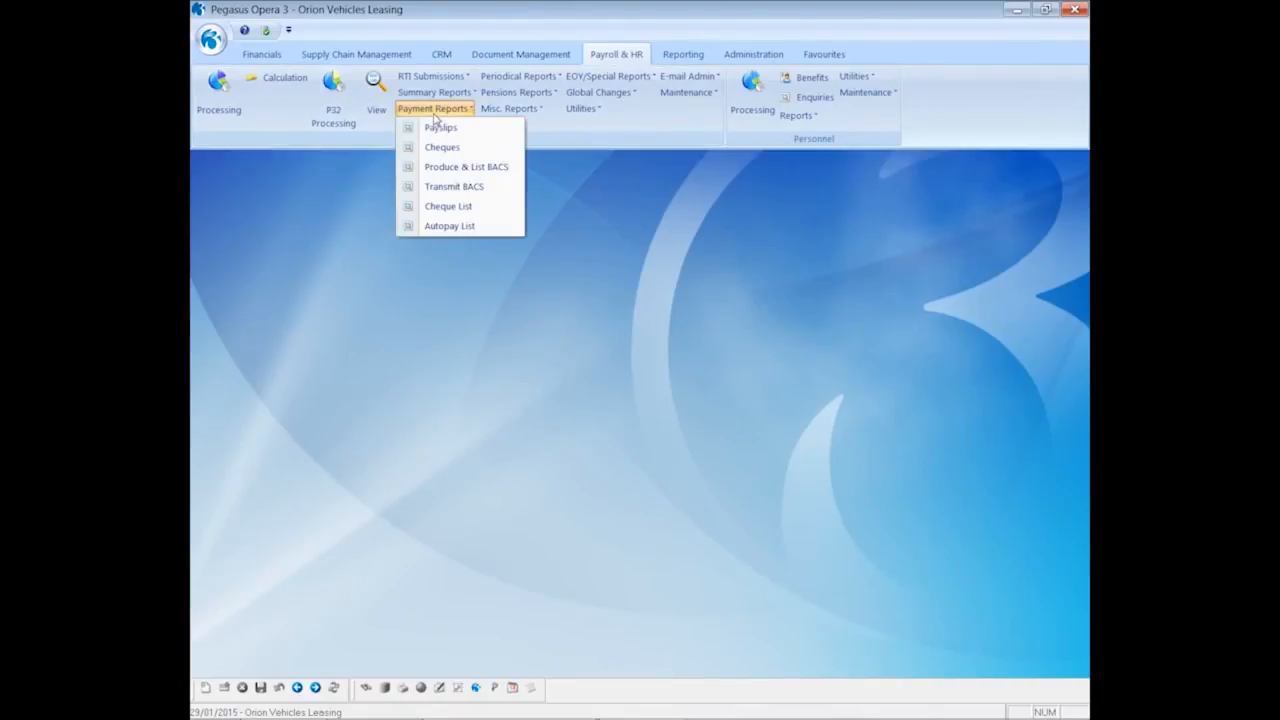
pyautogui.click(437, 127)
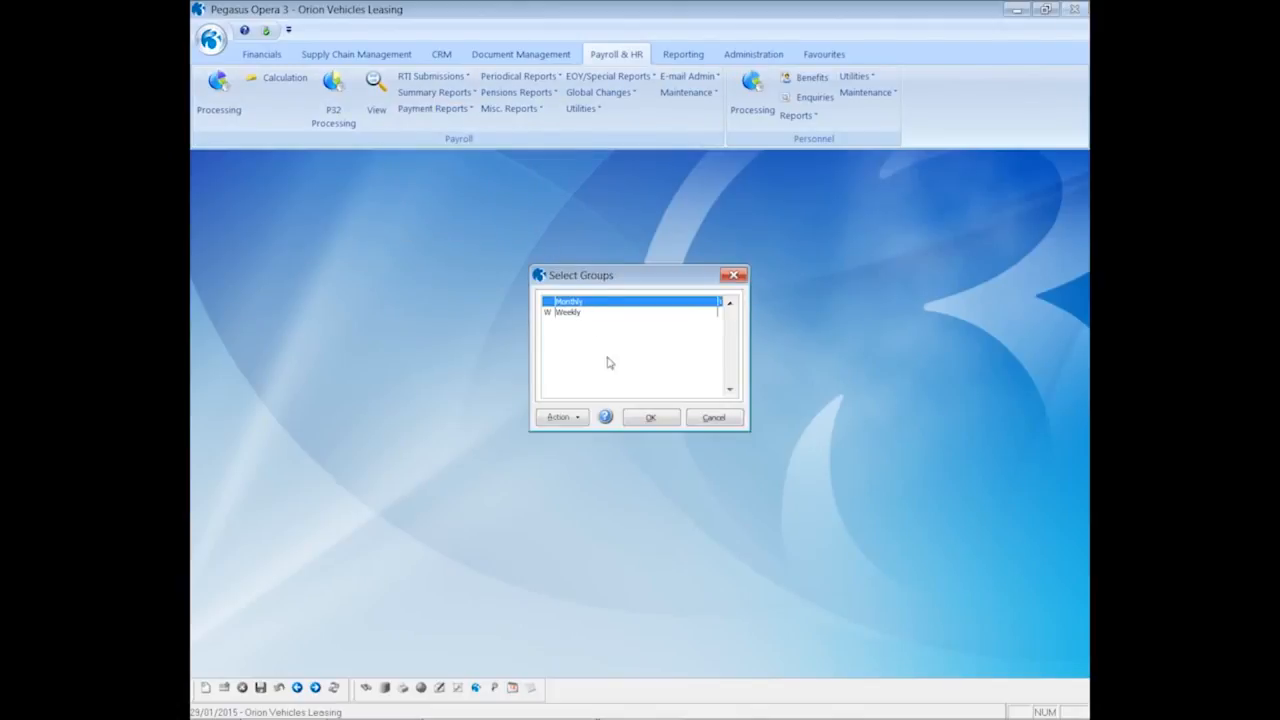
pyautogui.click(644, 421)
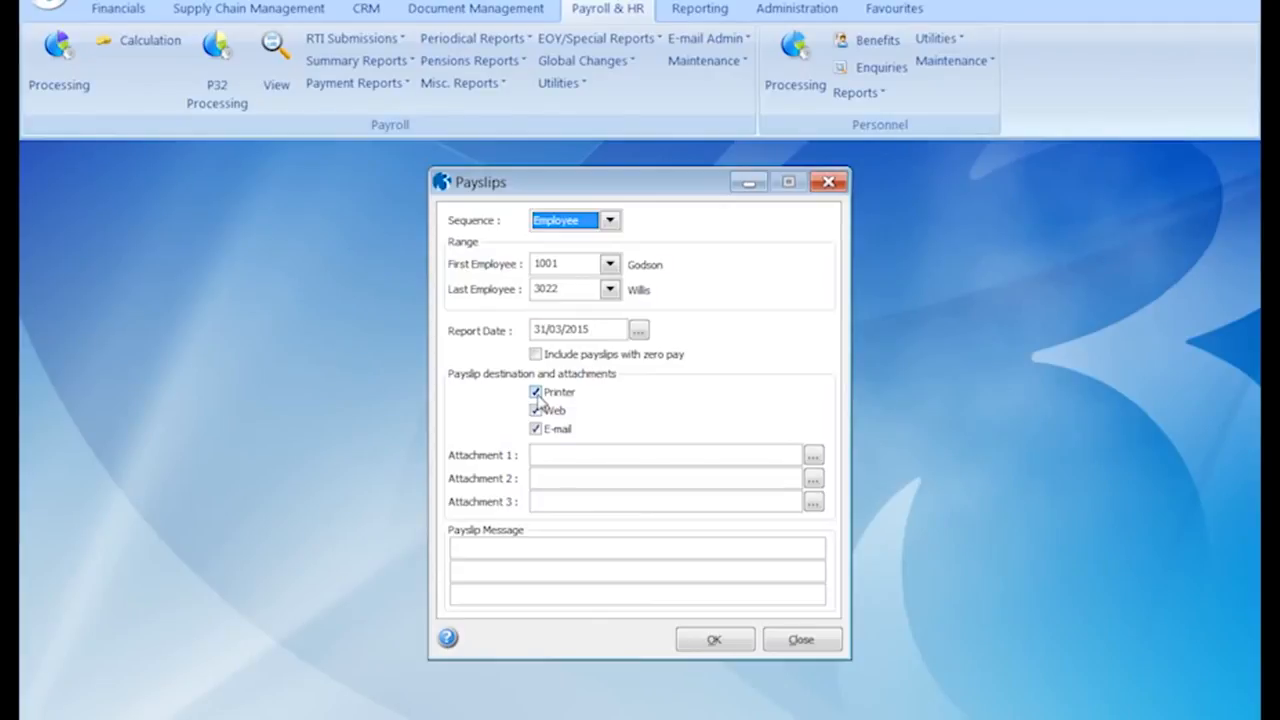
pyautogui.click(536, 393)
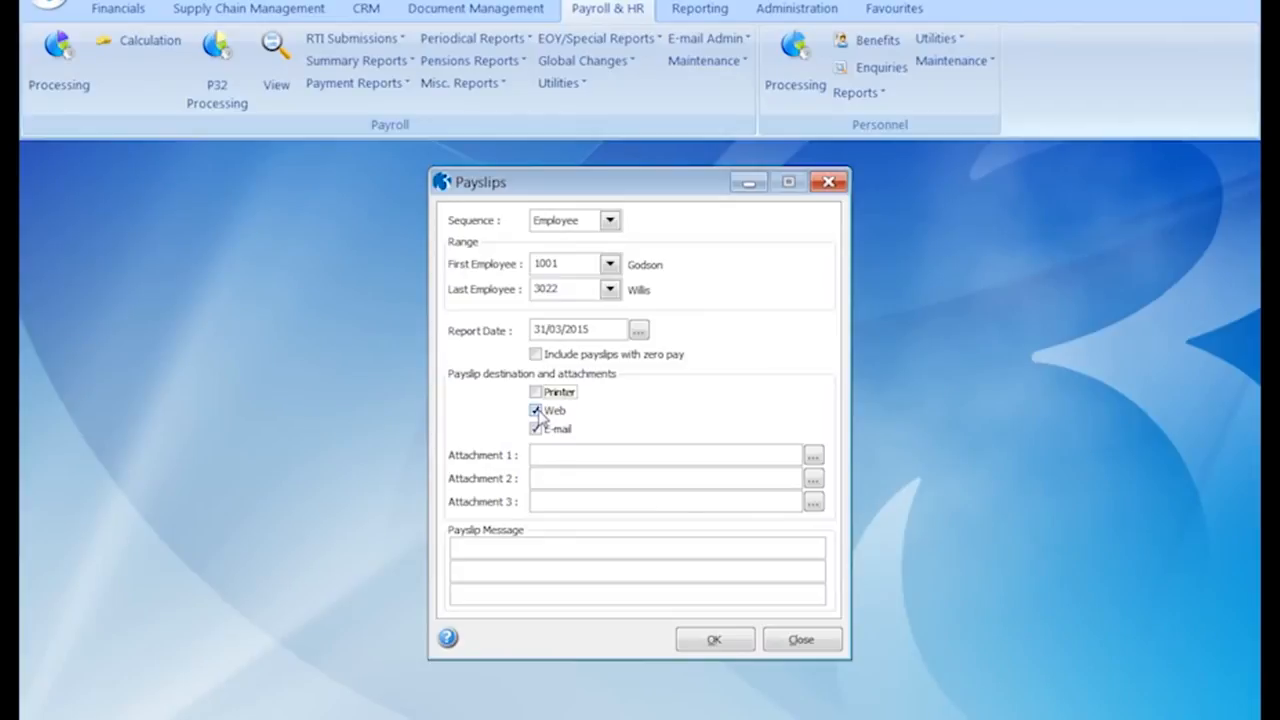
pyautogui.click(536, 411)
pyautogui.click(692, 642)
# Choose preview and process, and tick only the first employee for e-mailed payslips
pyautogui.click(557, 420)
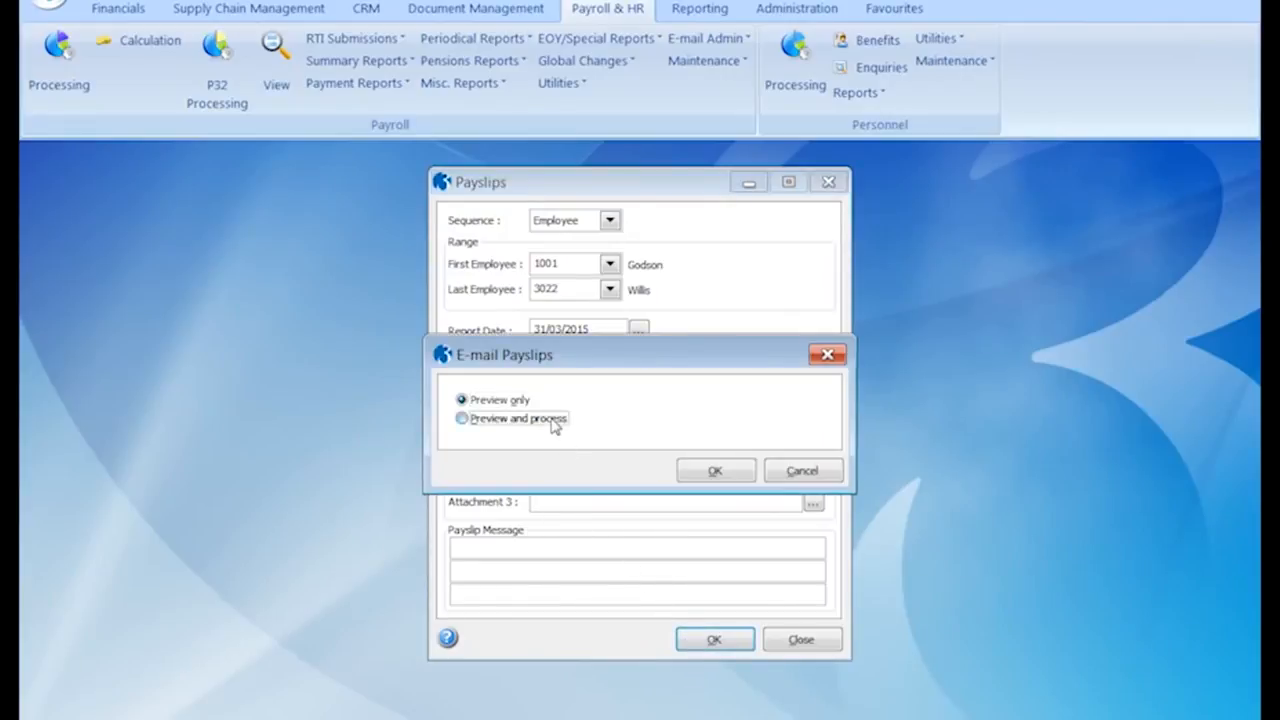
pyautogui.click(714, 470)
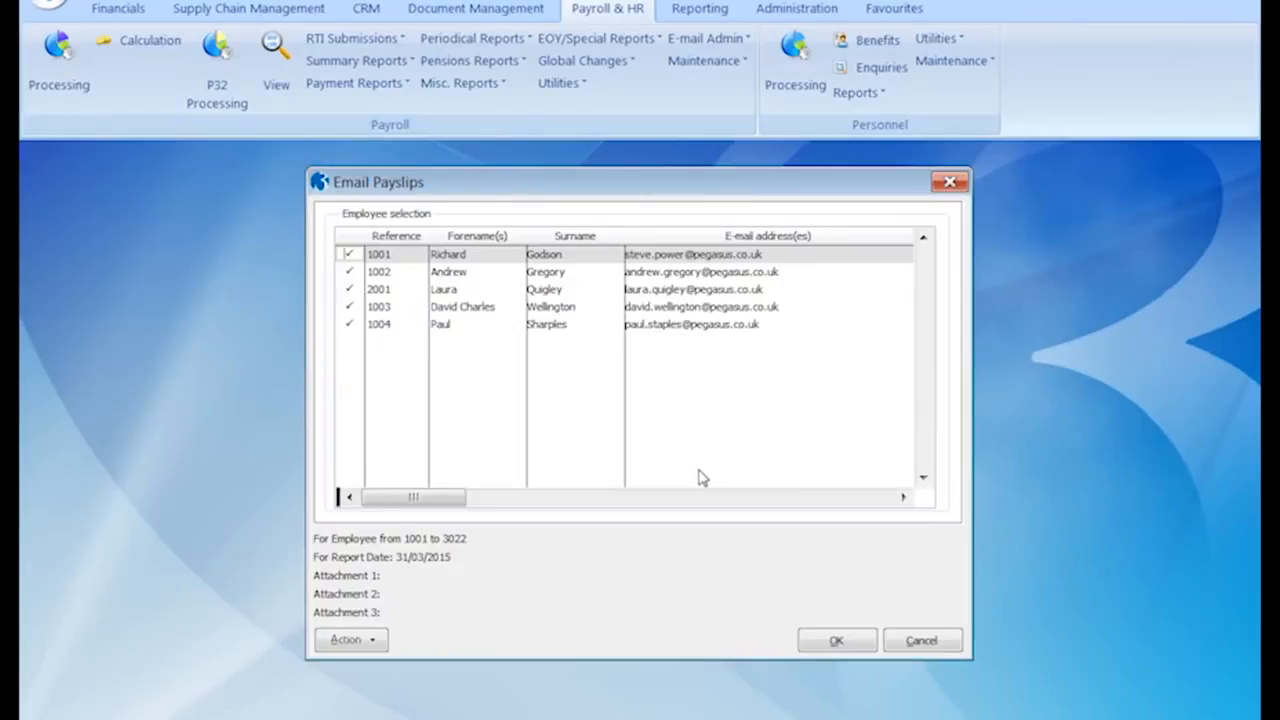
pyautogui.click(375, 643)
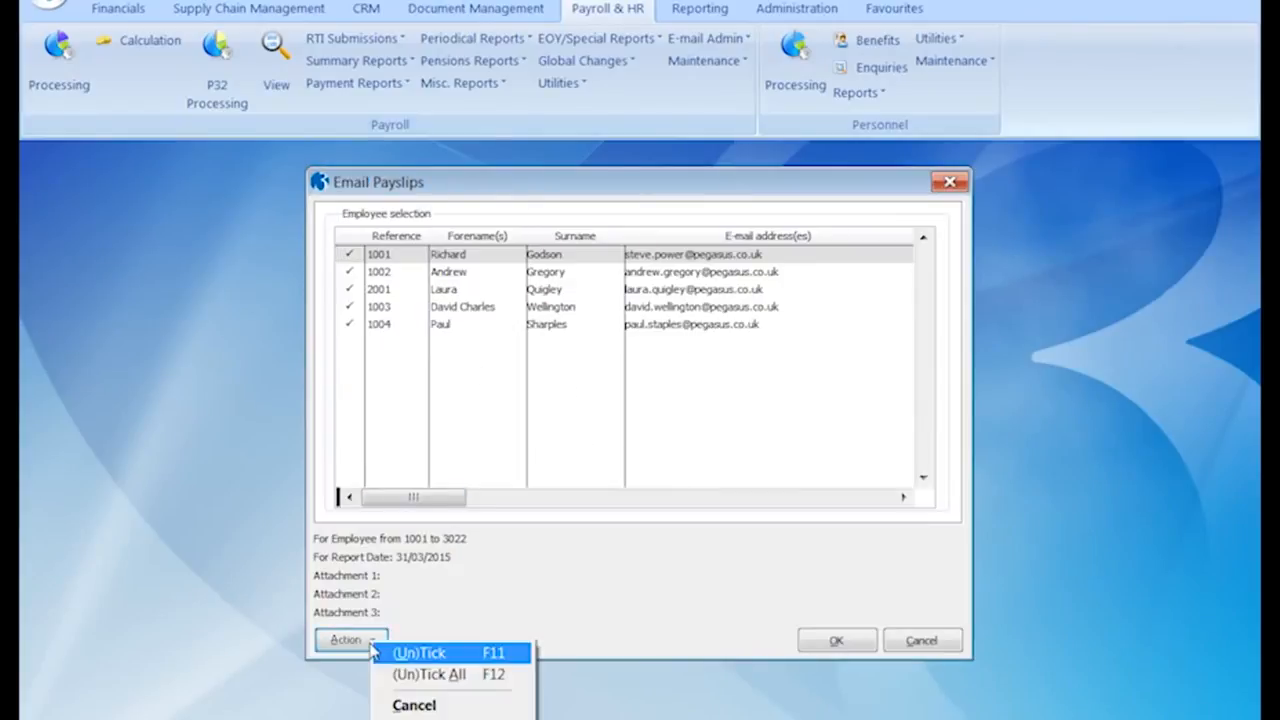
pyautogui.click(405, 676)
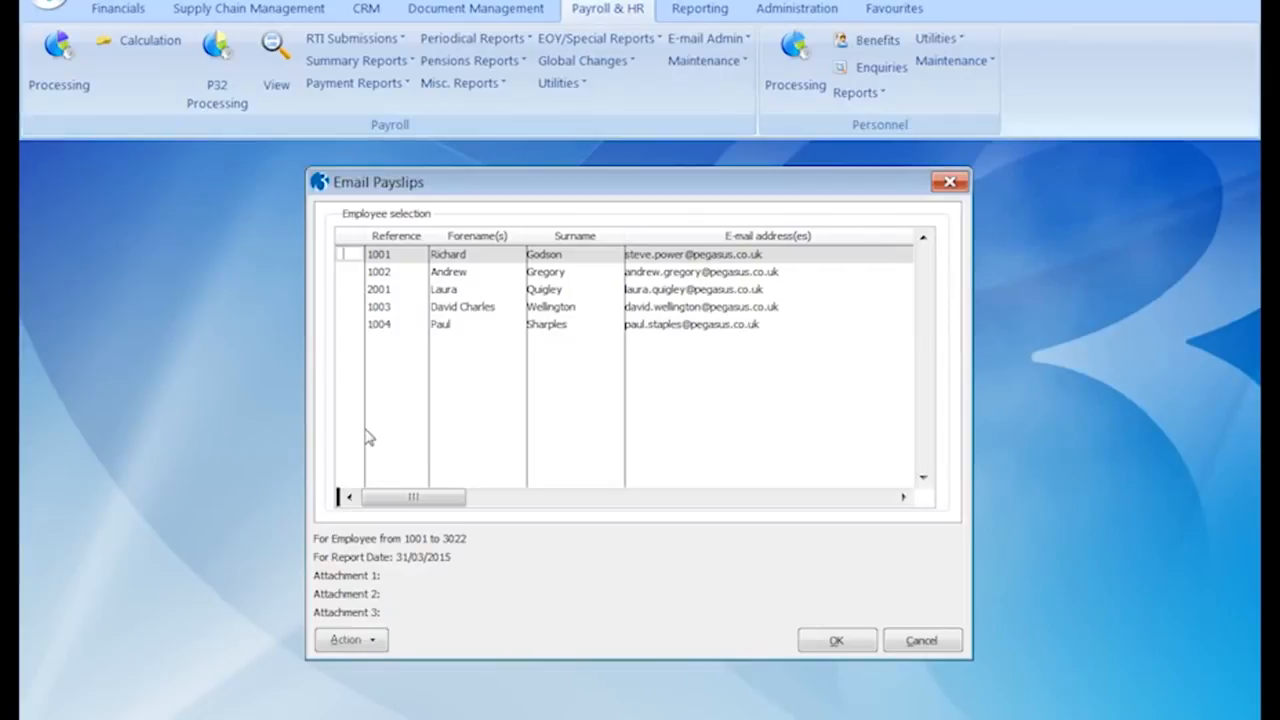
pyautogui.press('space')
pyautogui.click(836, 640)
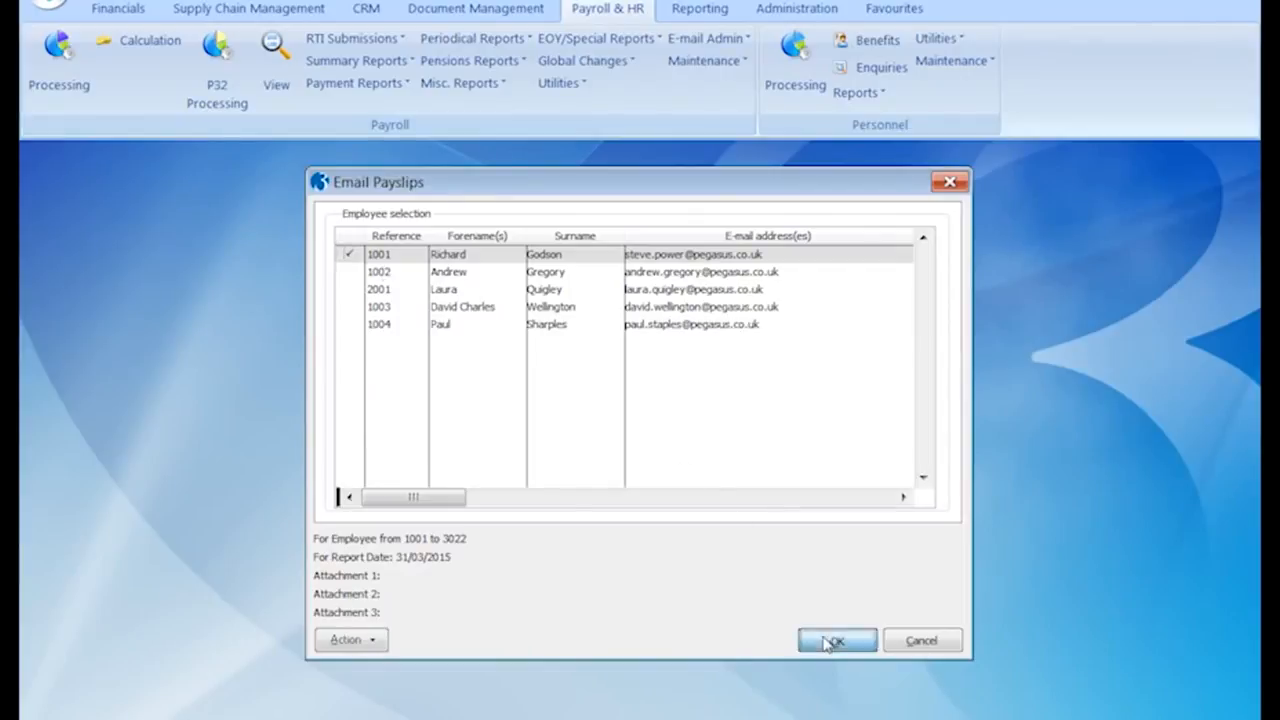
# Preview the payslip on screen, then confirm producing the e-mailed payslips
pyautogui.click(695, 620)
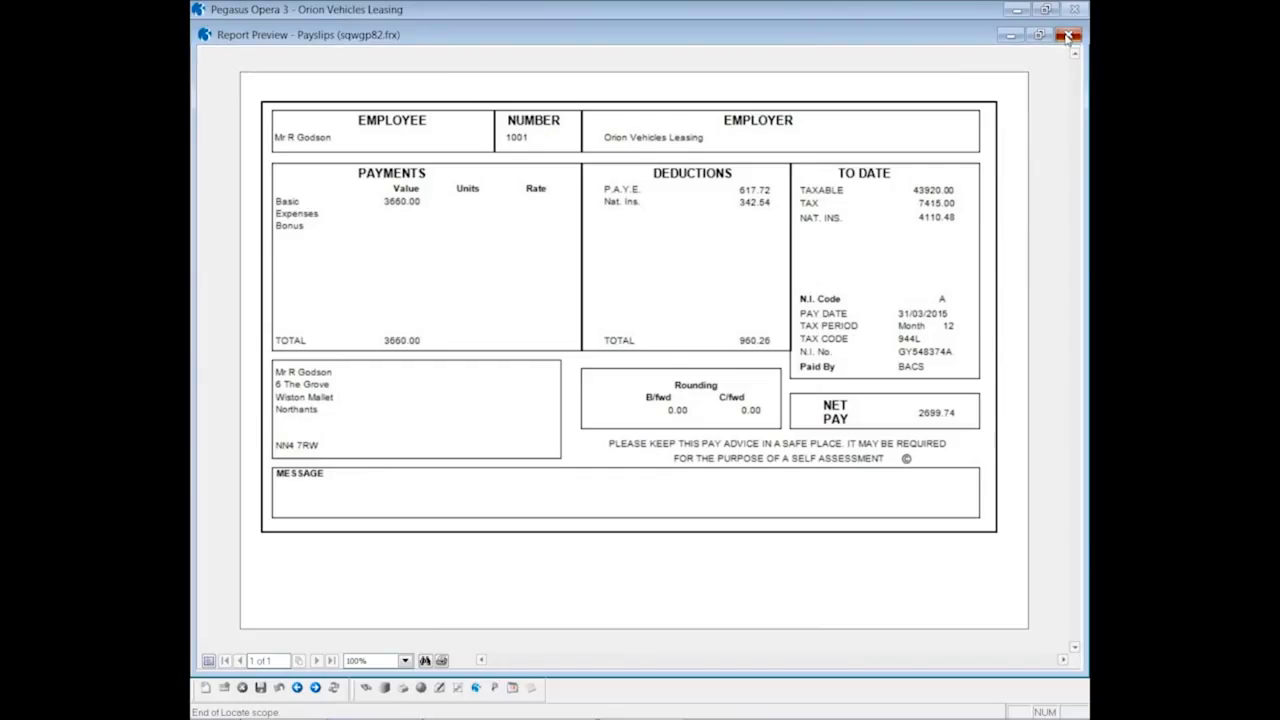
pyautogui.click(1068, 36)
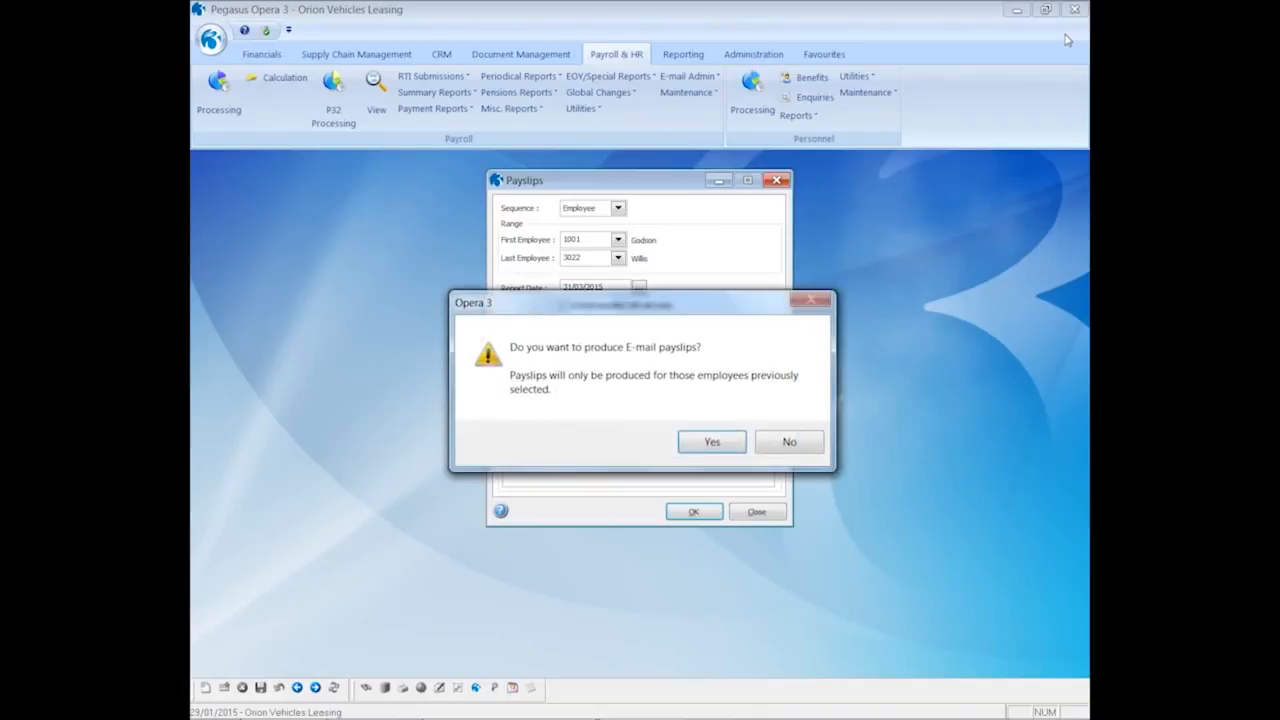
pyautogui.click(706, 444)
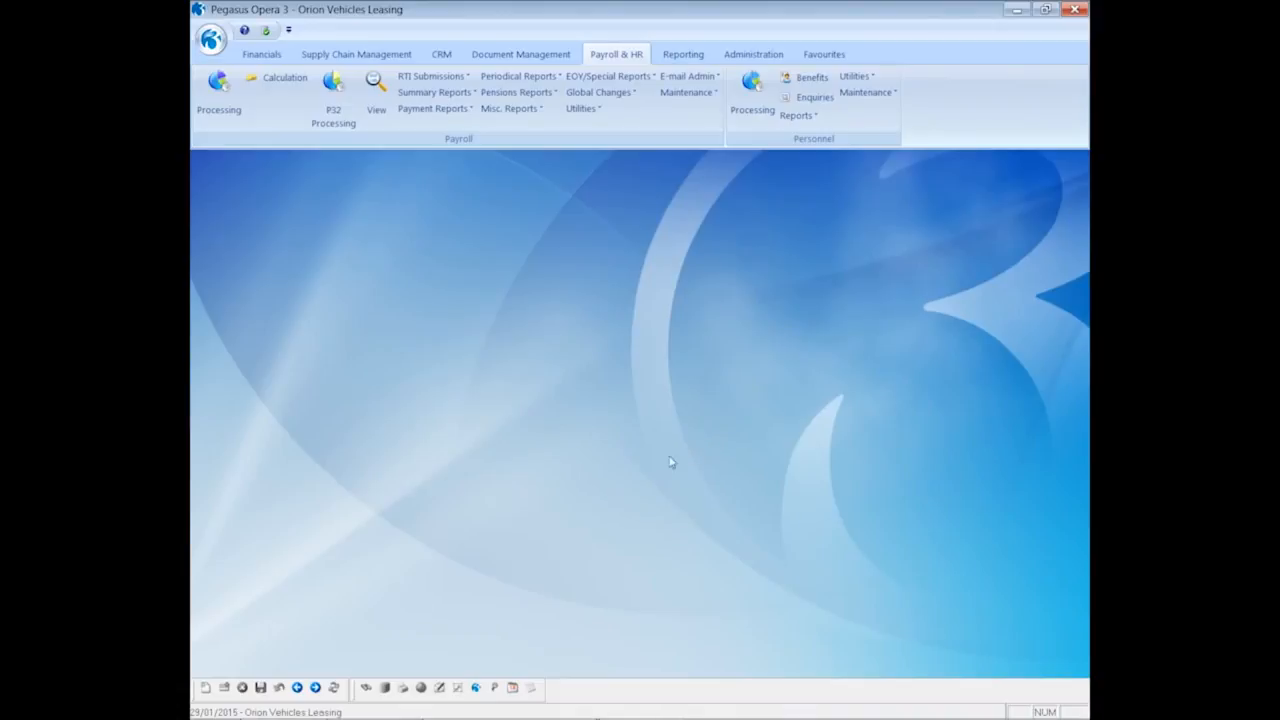
# In Outlook, open the 'Your Email Payslip' Payslip.PDF with its password, then return to Opera's EOY reports
pyautogui.moveTo(222, 712)
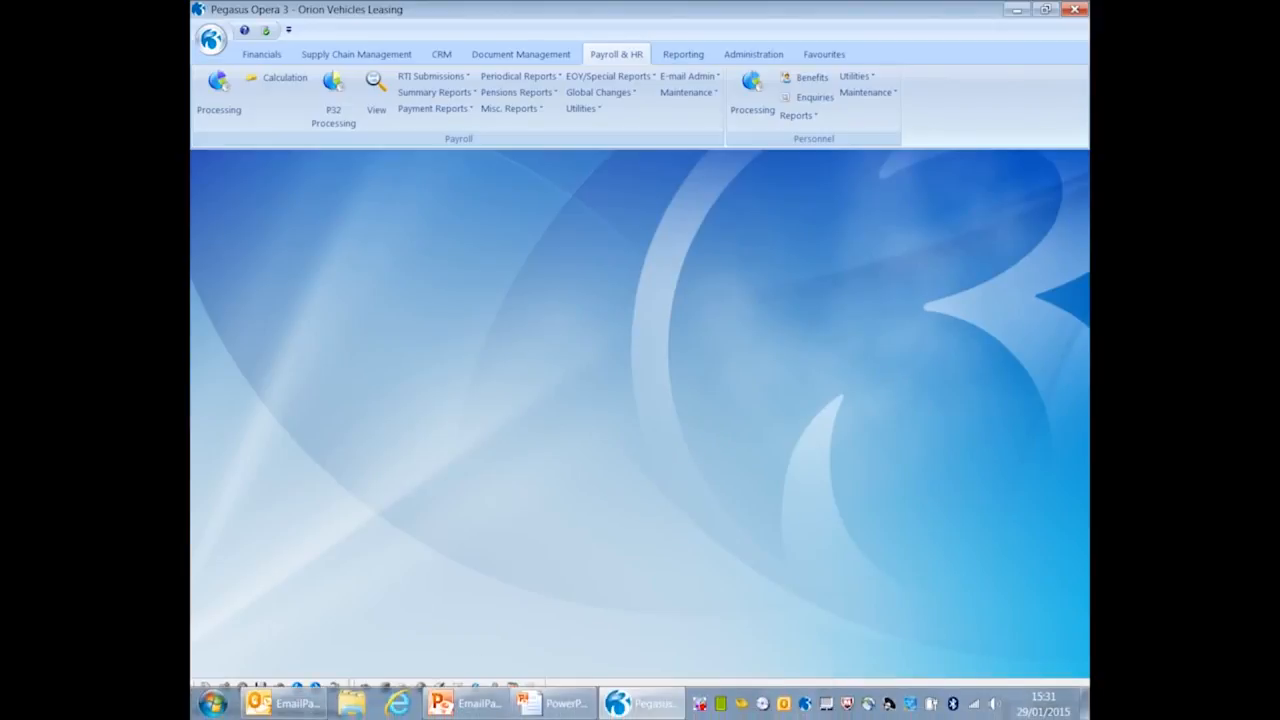
pyautogui.click(262, 709)
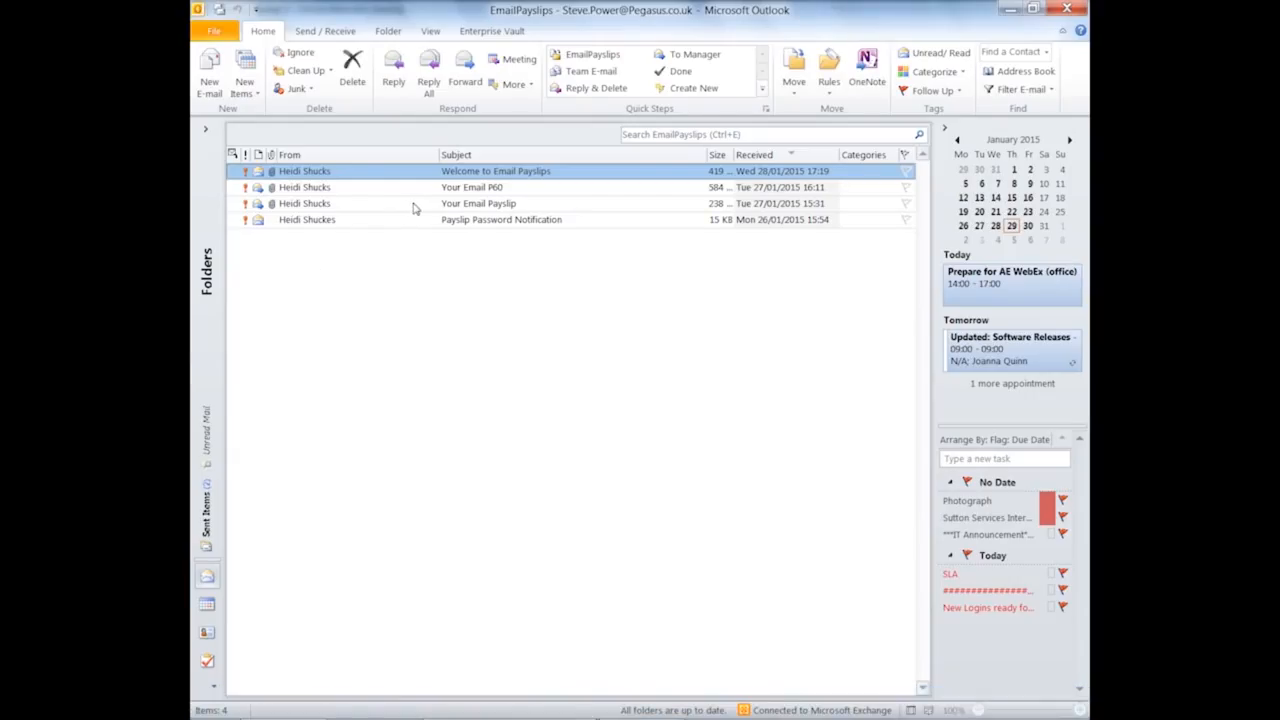
pyautogui.doubleClick(413, 205)
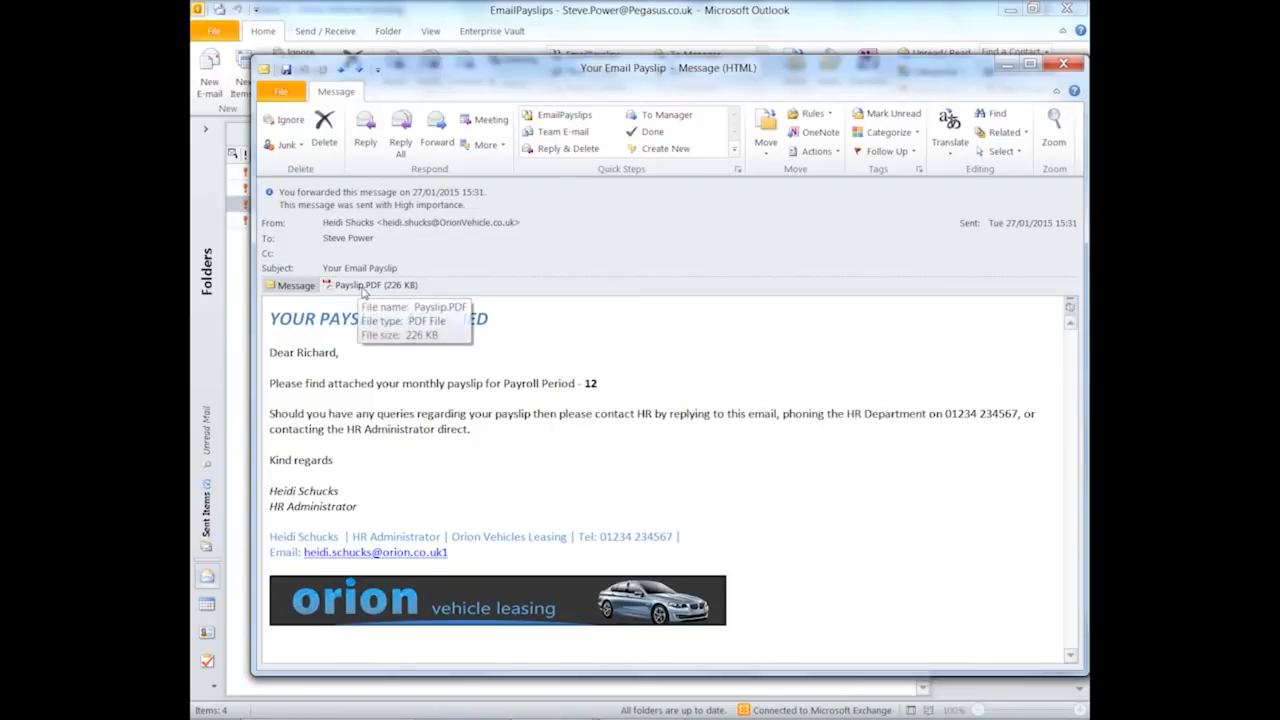
pyautogui.doubleClick(363, 289)
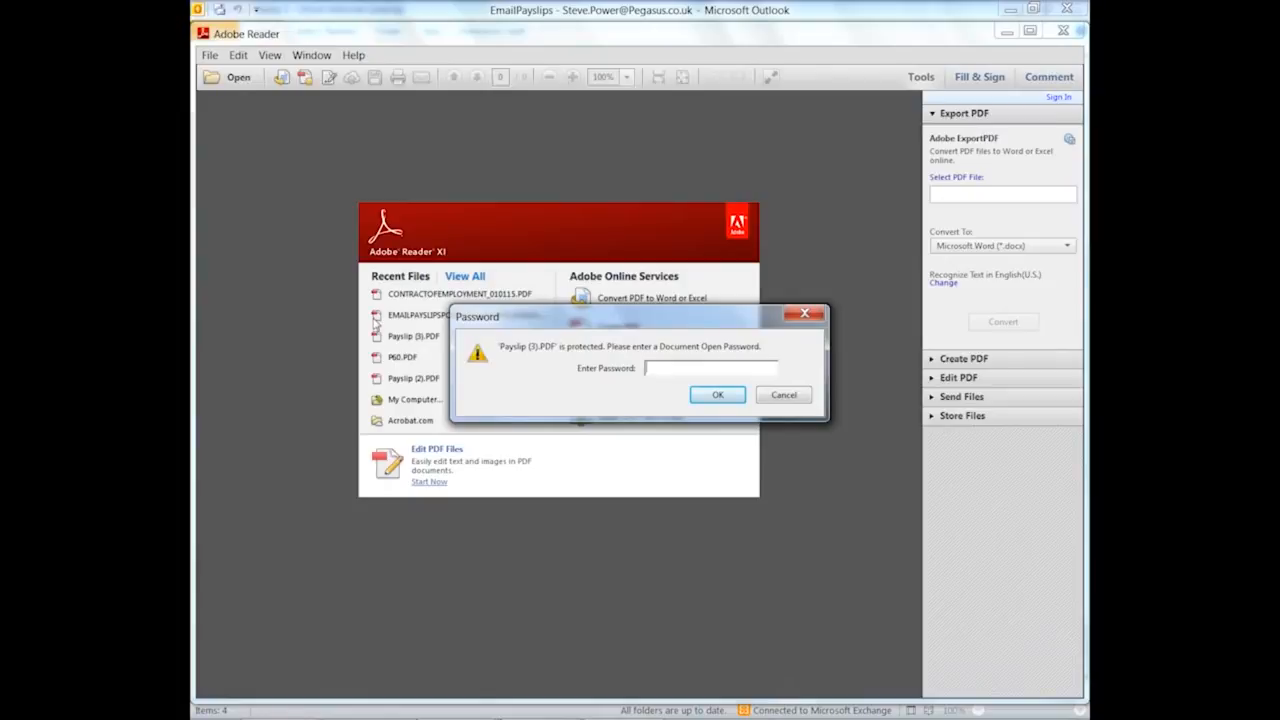
pyautogui.write('********')
pyautogui.click(703, 398)
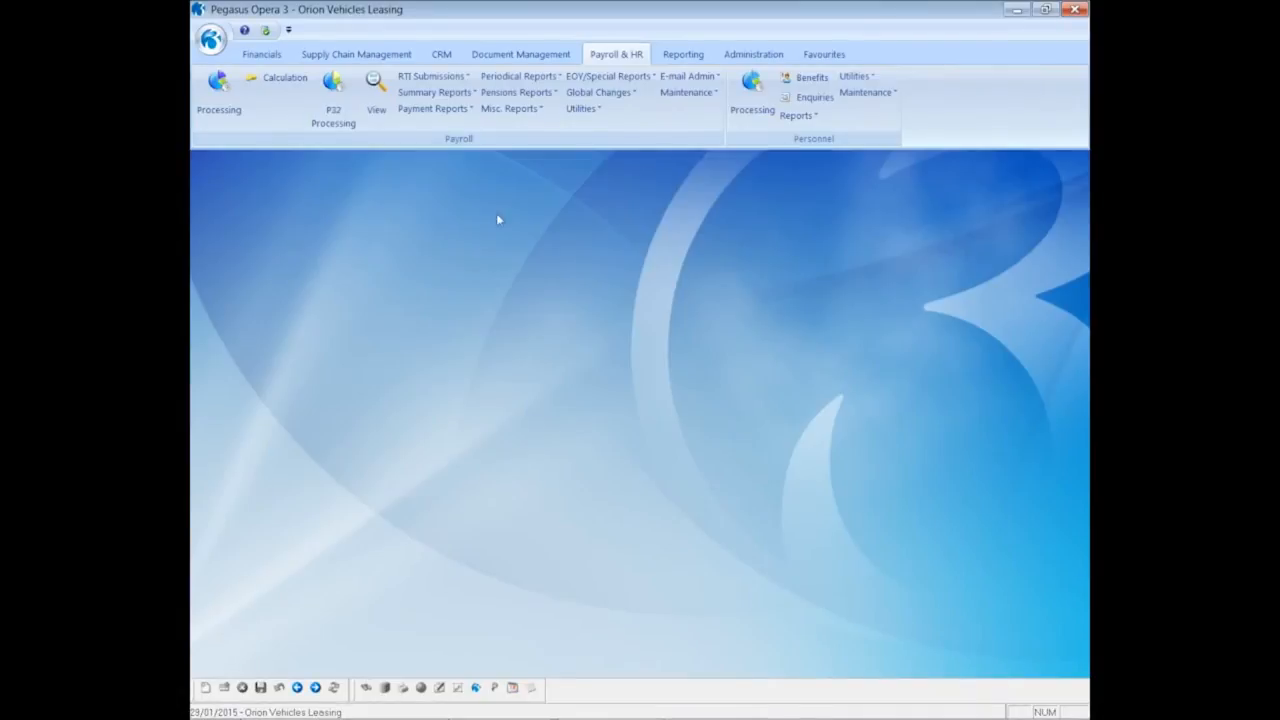
pyautogui.click(582, 77)
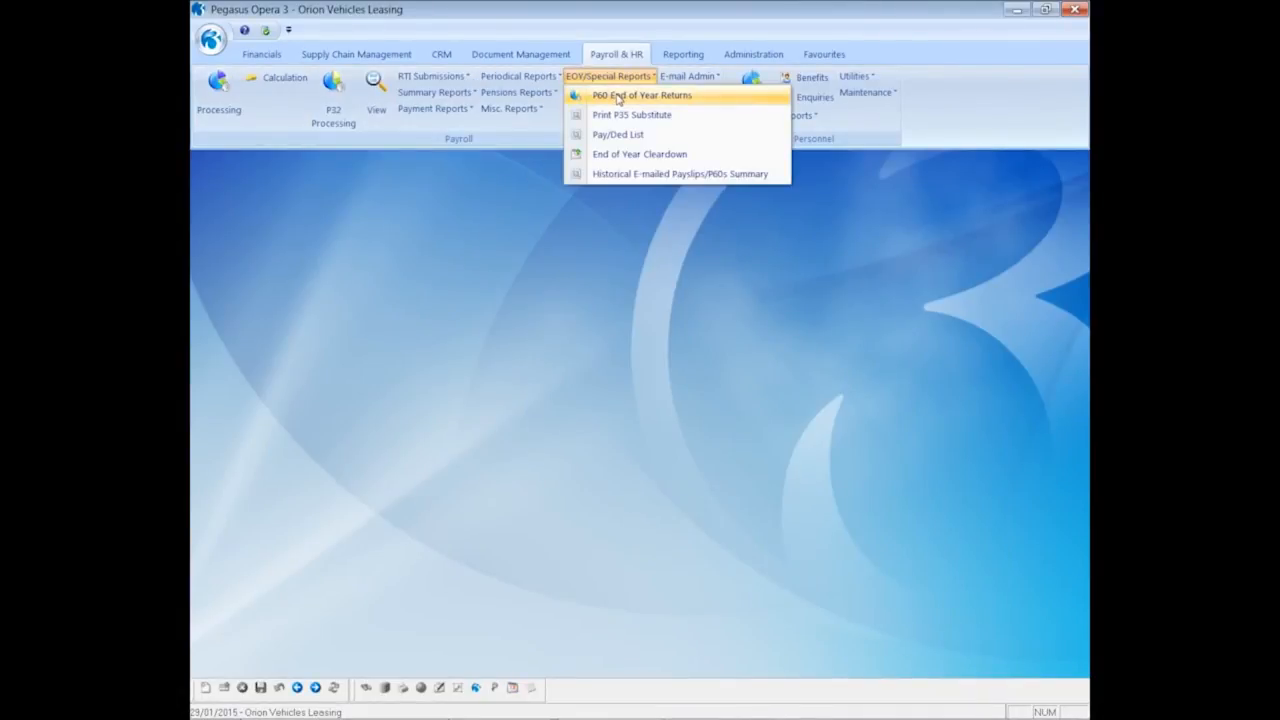
# Run P60 End of Year Returns for the Monthly group by e-mail only, set to preview and process
pyautogui.click(617, 97)
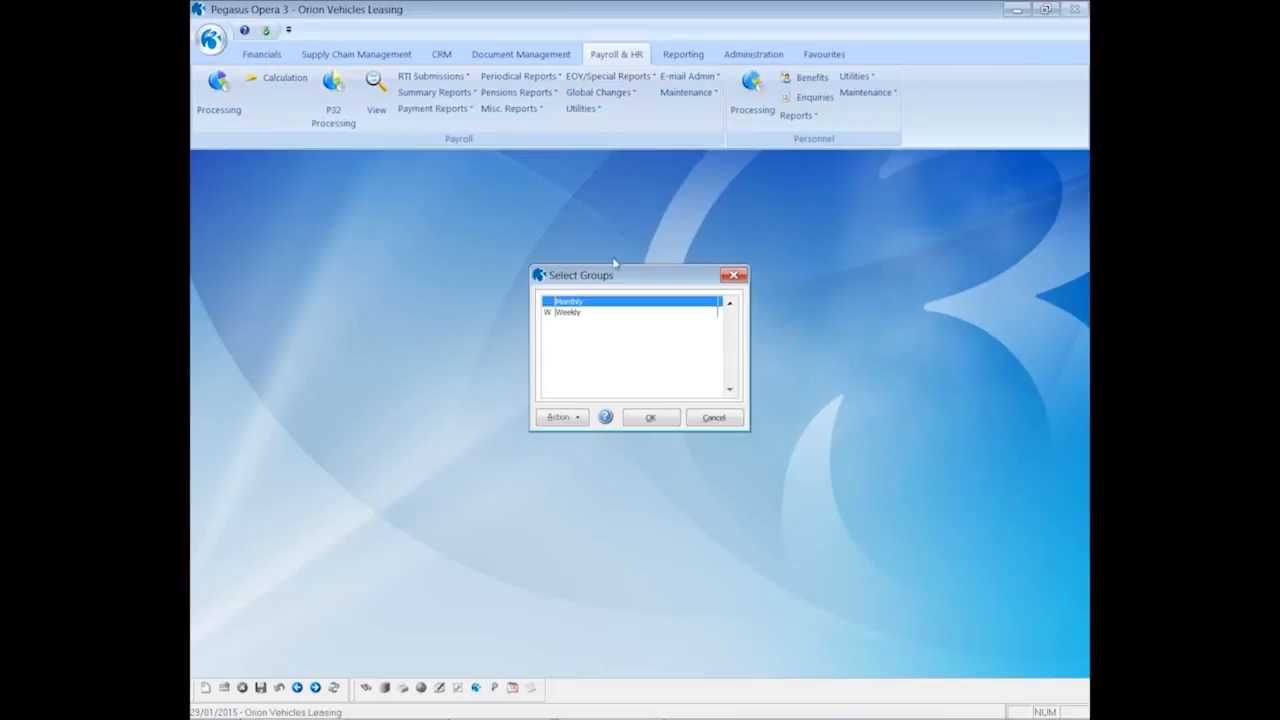
pyautogui.click(650, 418)
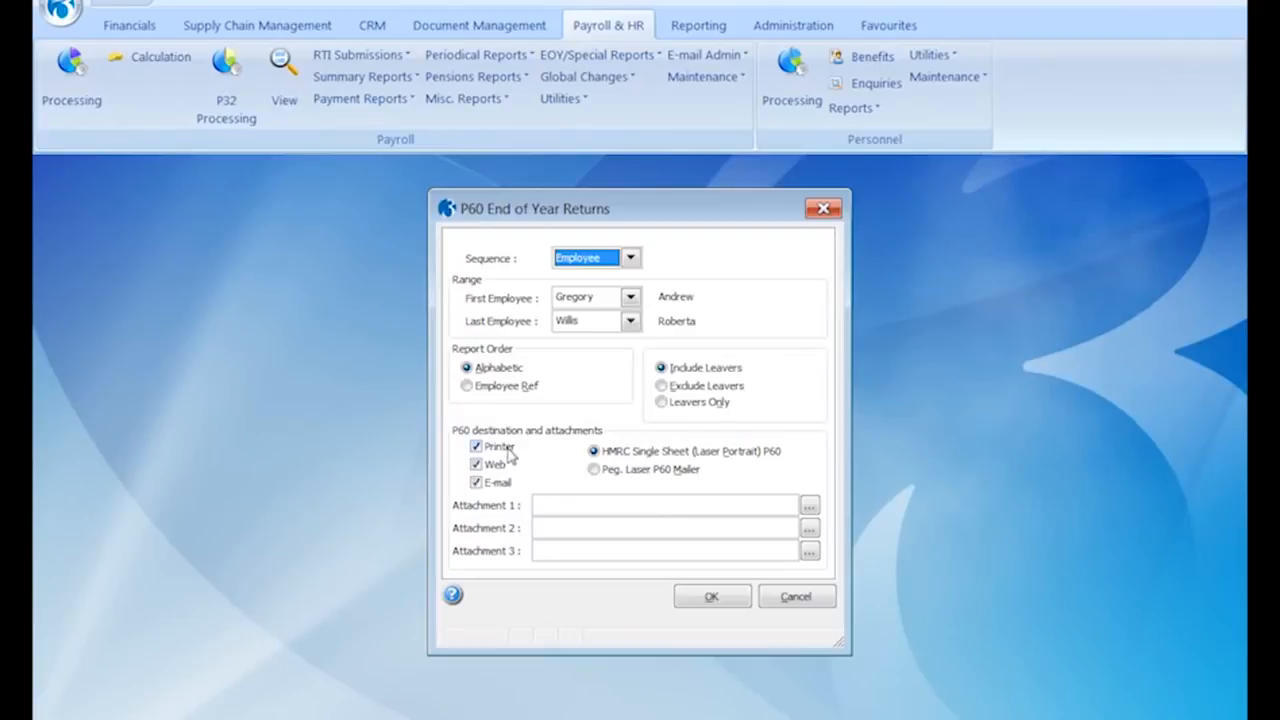
pyautogui.click(500, 447)
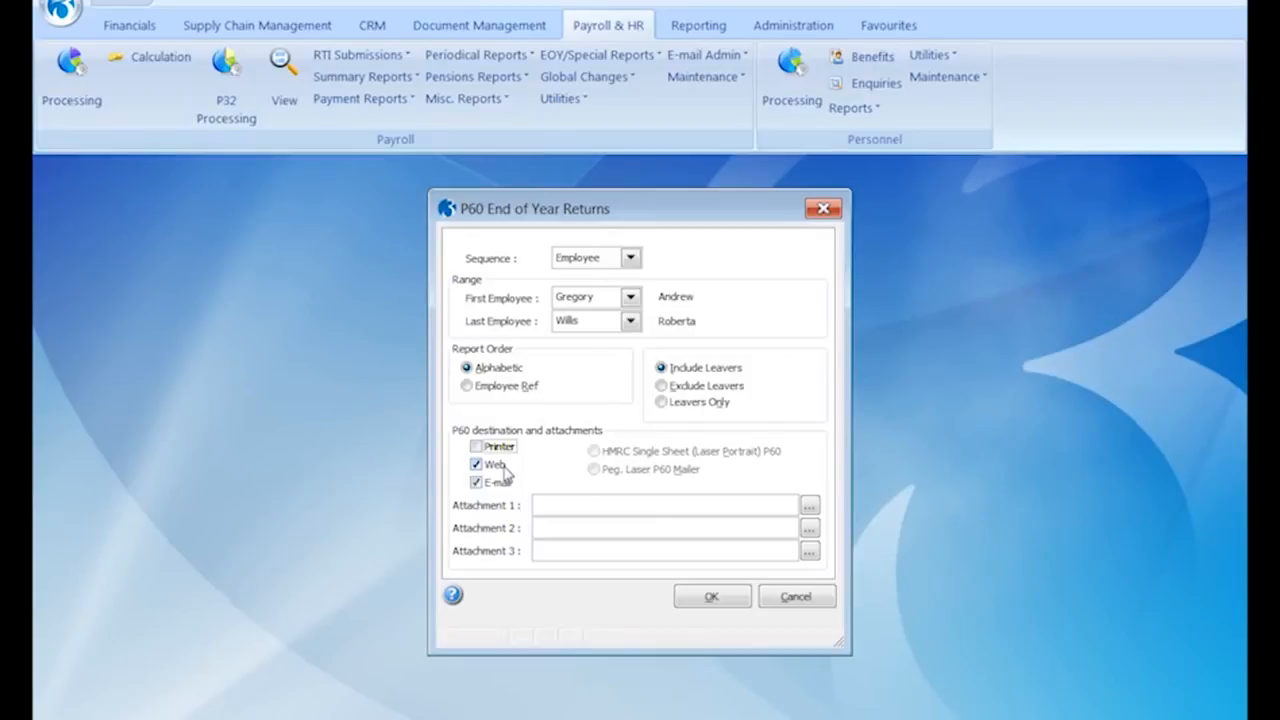
pyautogui.click(503, 468)
pyautogui.click(704, 599)
pyautogui.click(562, 428)
# Confirm the e-mail P60 option and tick only employee 1001 for an e-mailed P60
pyautogui.click(715, 478)
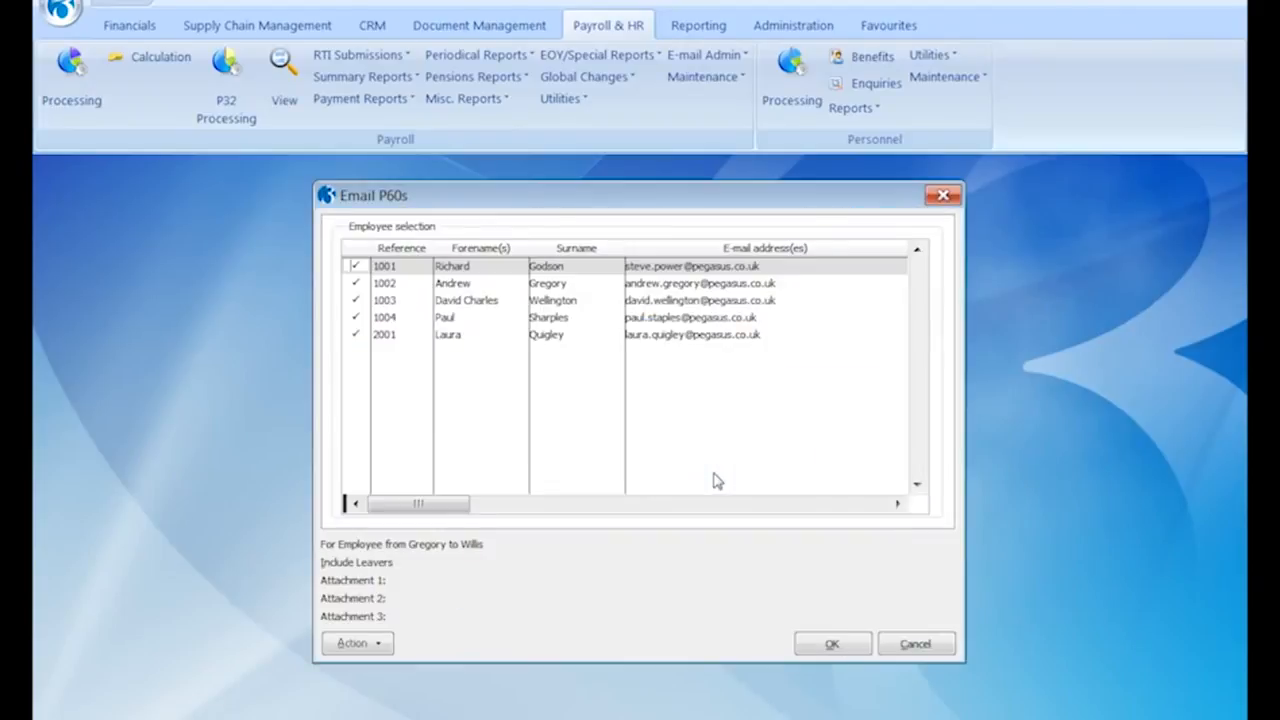
pyautogui.click(385, 645)
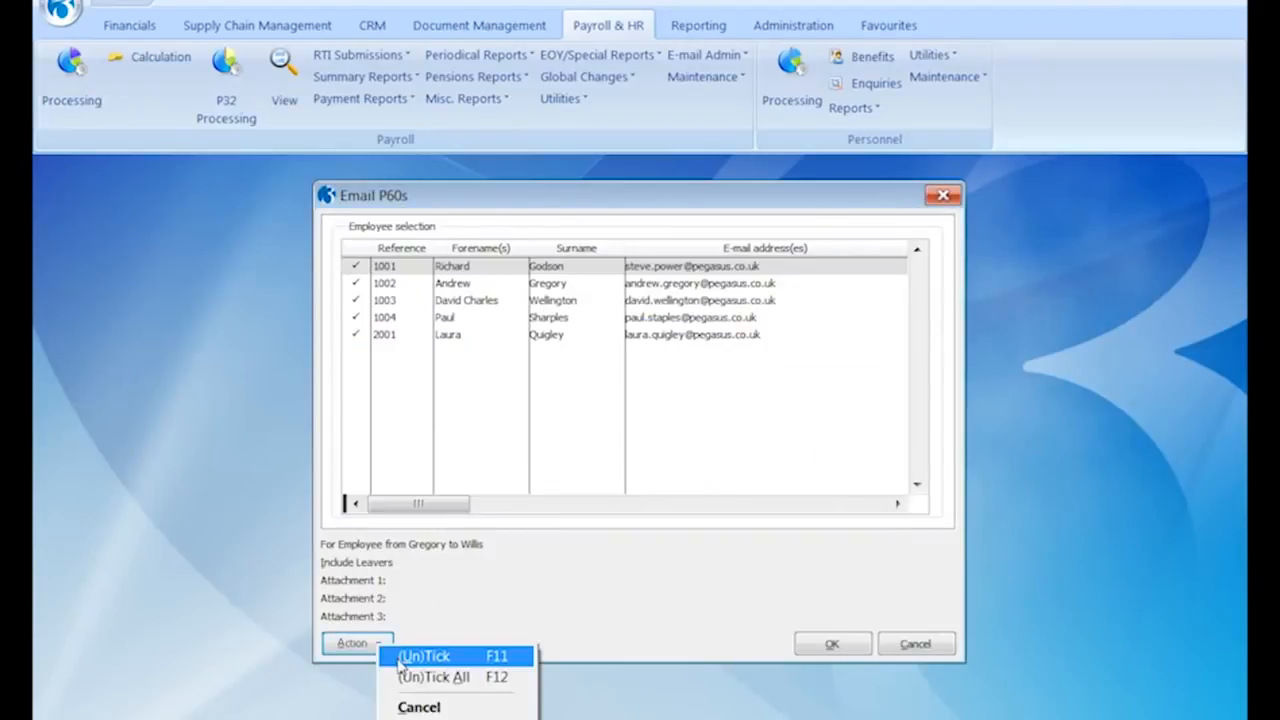
pyautogui.click(405, 677)
pyautogui.press('space')
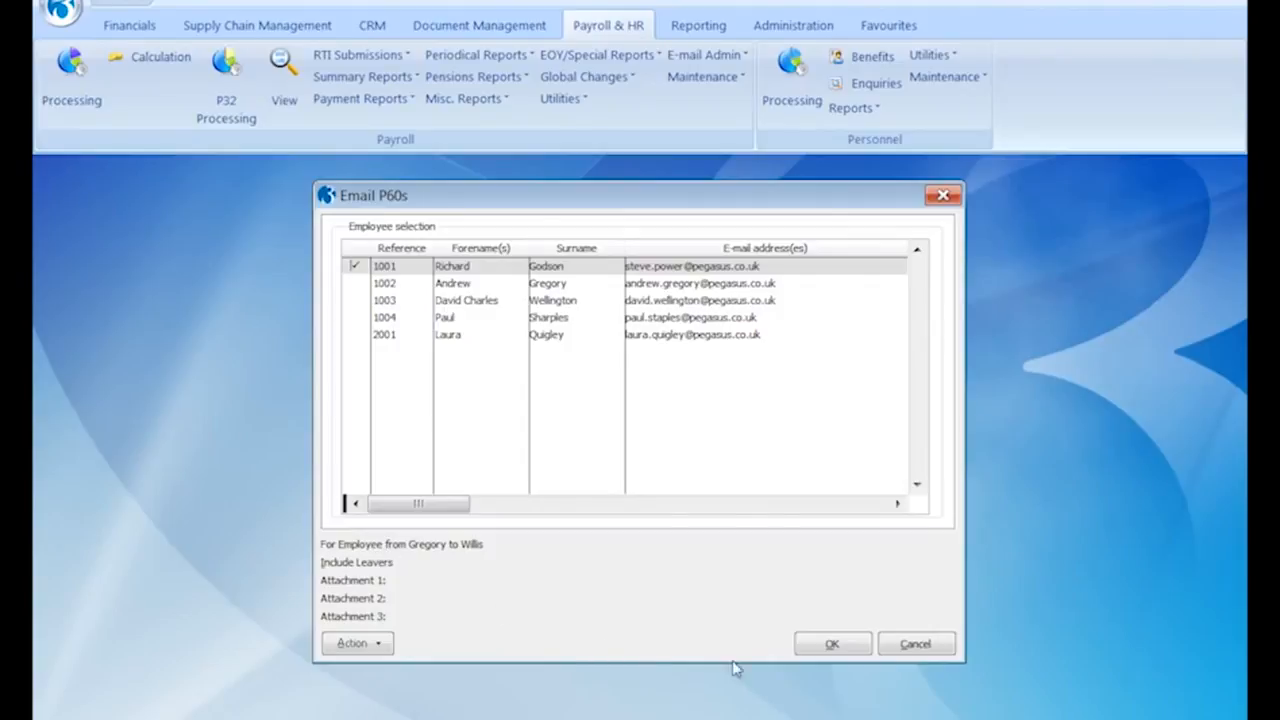
pyautogui.click(829, 645)
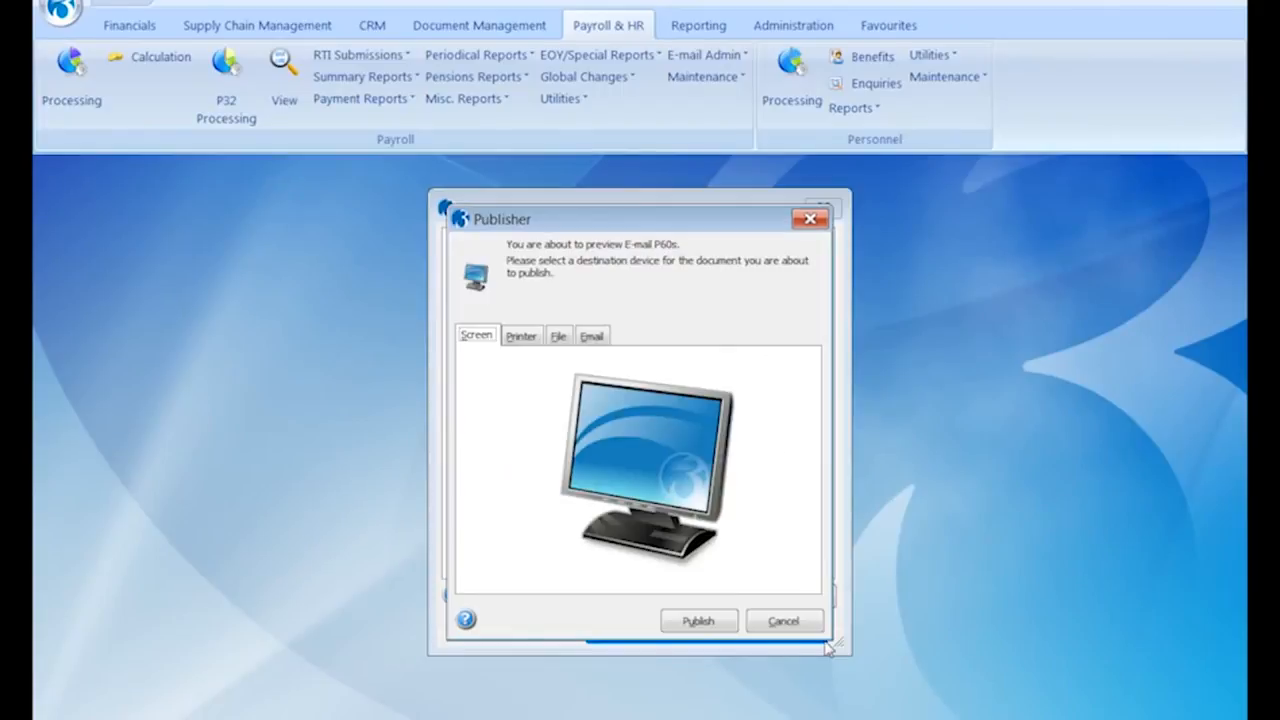
# Preview the P60 (pay 43920.00, tax 7415.00) on screen, then confirm producing the e-mailed P60
pyautogui.click(692, 622)
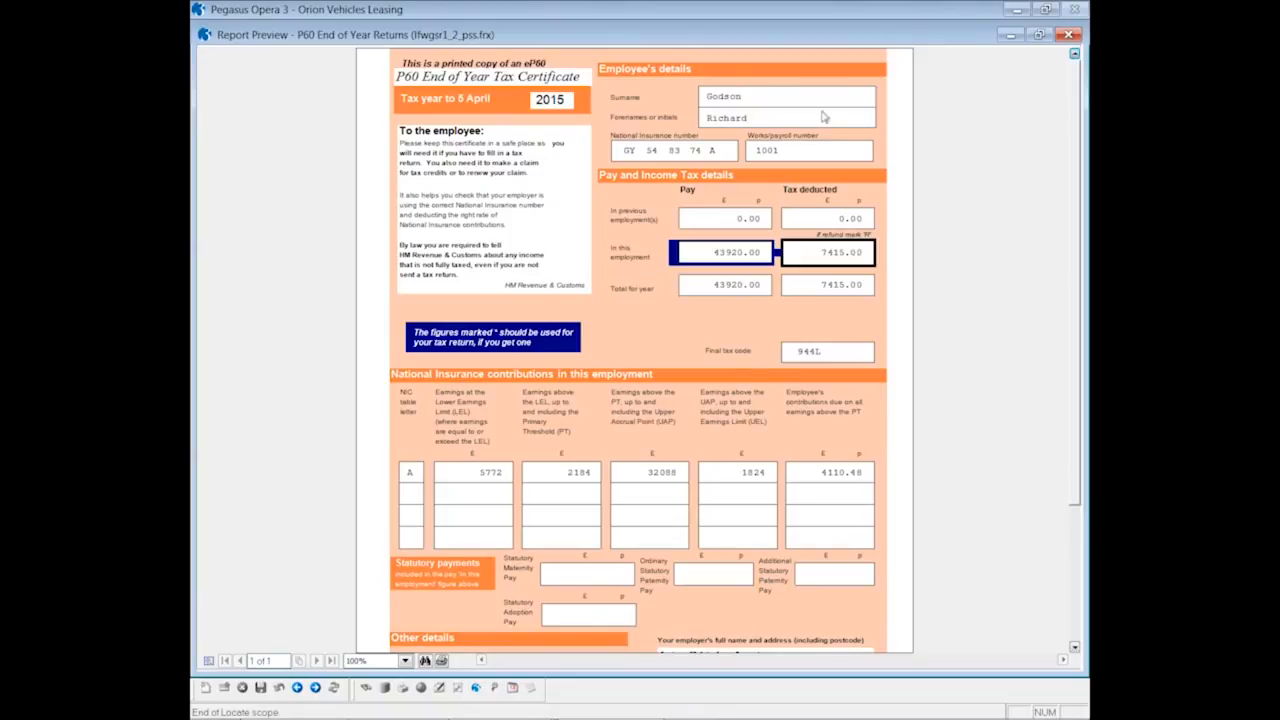
pyautogui.click(1068, 35)
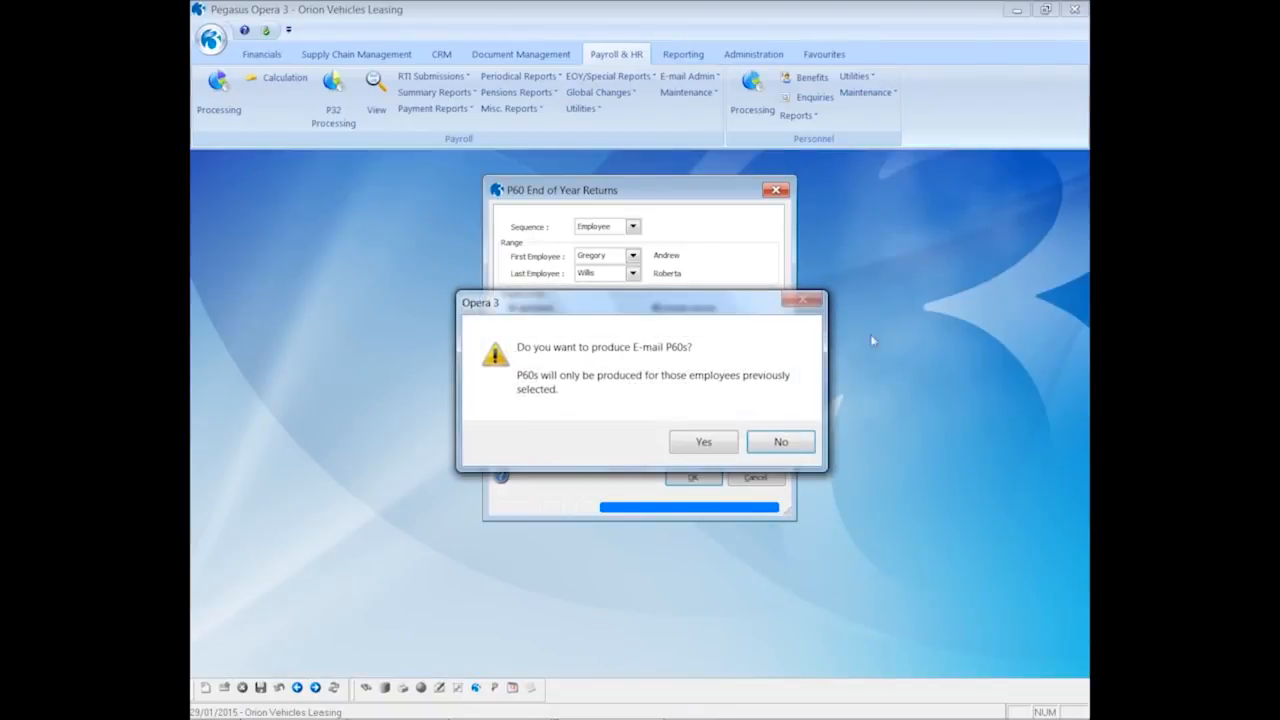
pyautogui.click(703, 442)
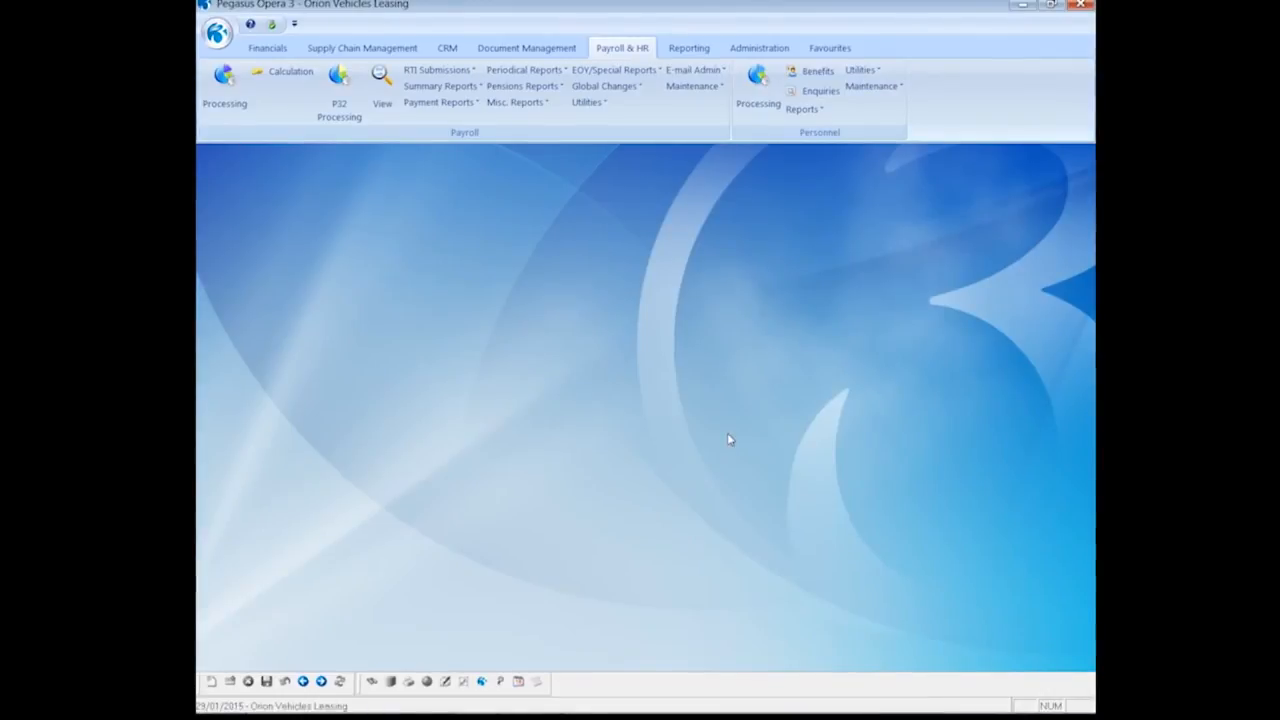
# In Outlook, open the 'Your Email P60' message's P60.PDF with its password, check it, and close it
pyautogui.moveTo(264, 700)
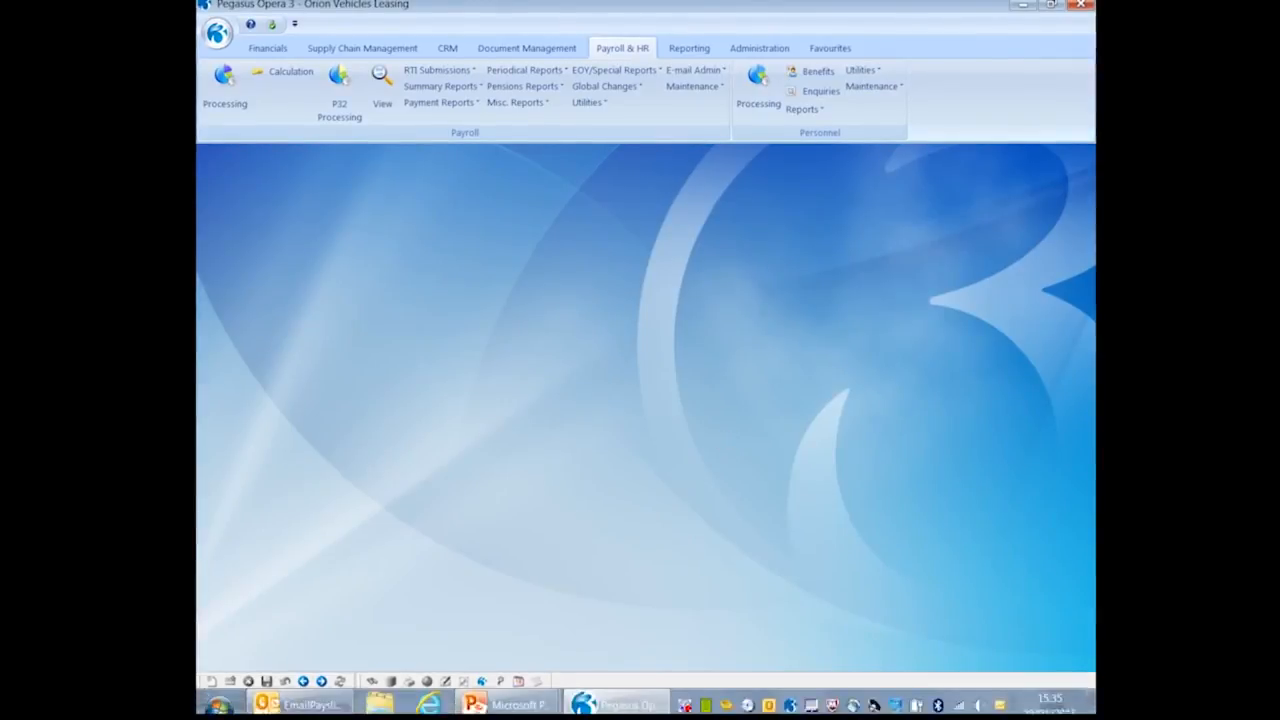
pyautogui.click(264, 698)
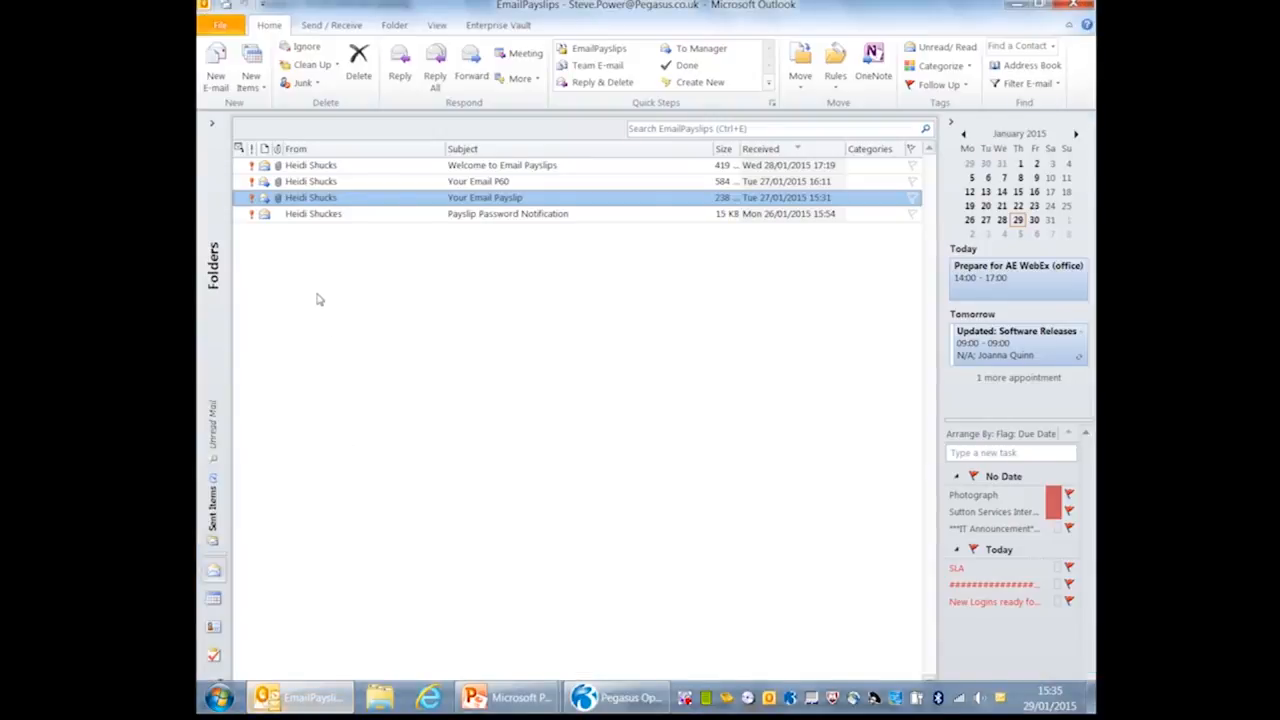
pyautogui.doubleClick(290, 182)
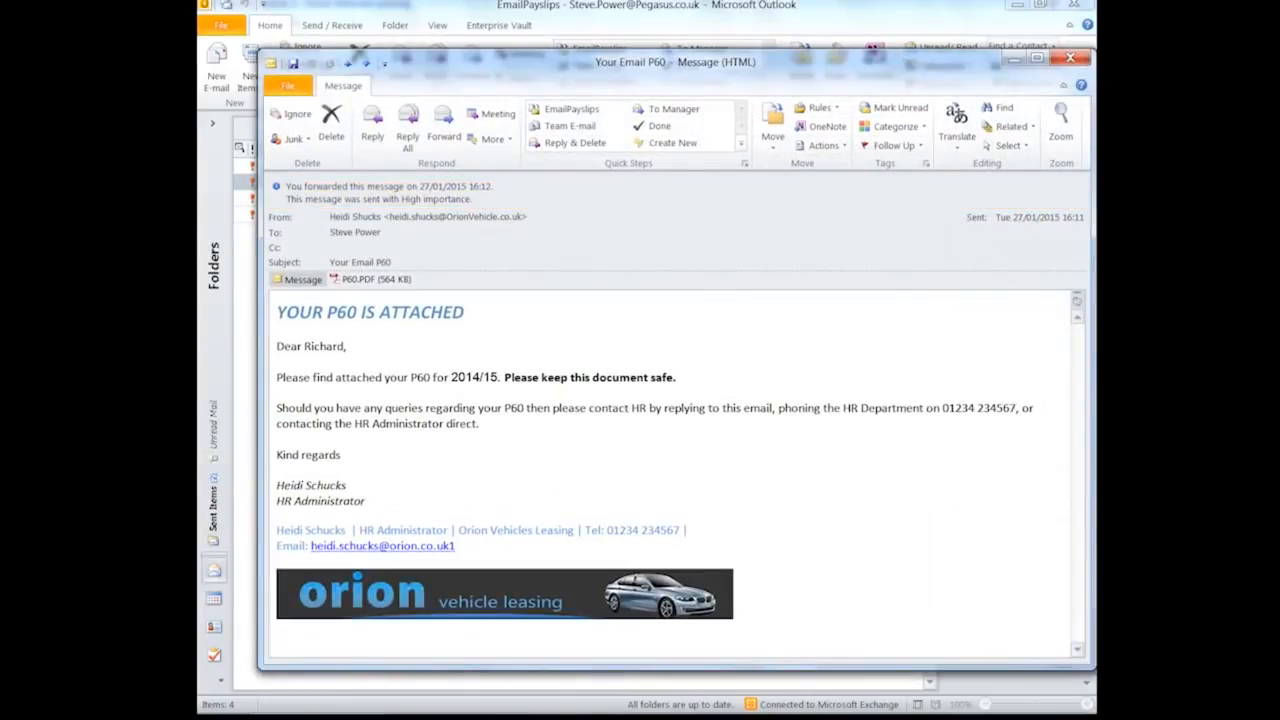
pyautogui.click(345, 280)
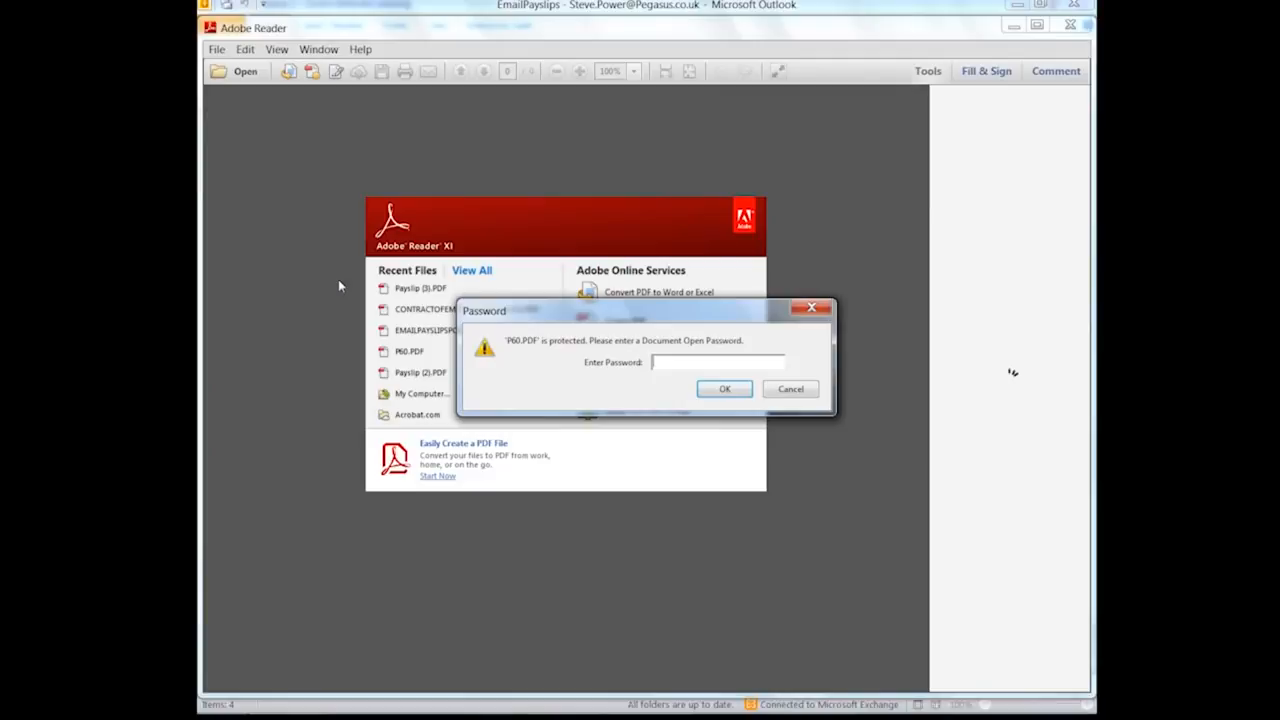
pyautogui.write('*****')
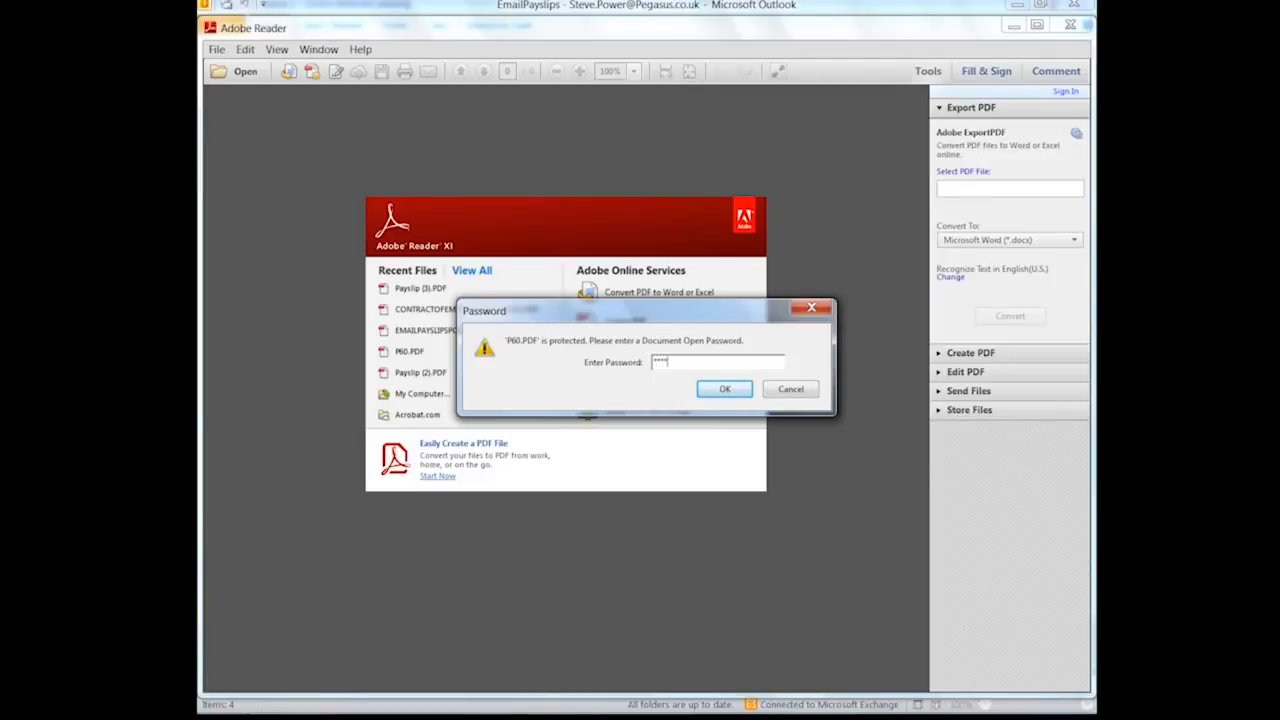
pyautogui.write('***')
pyautogui.click(712, 389)
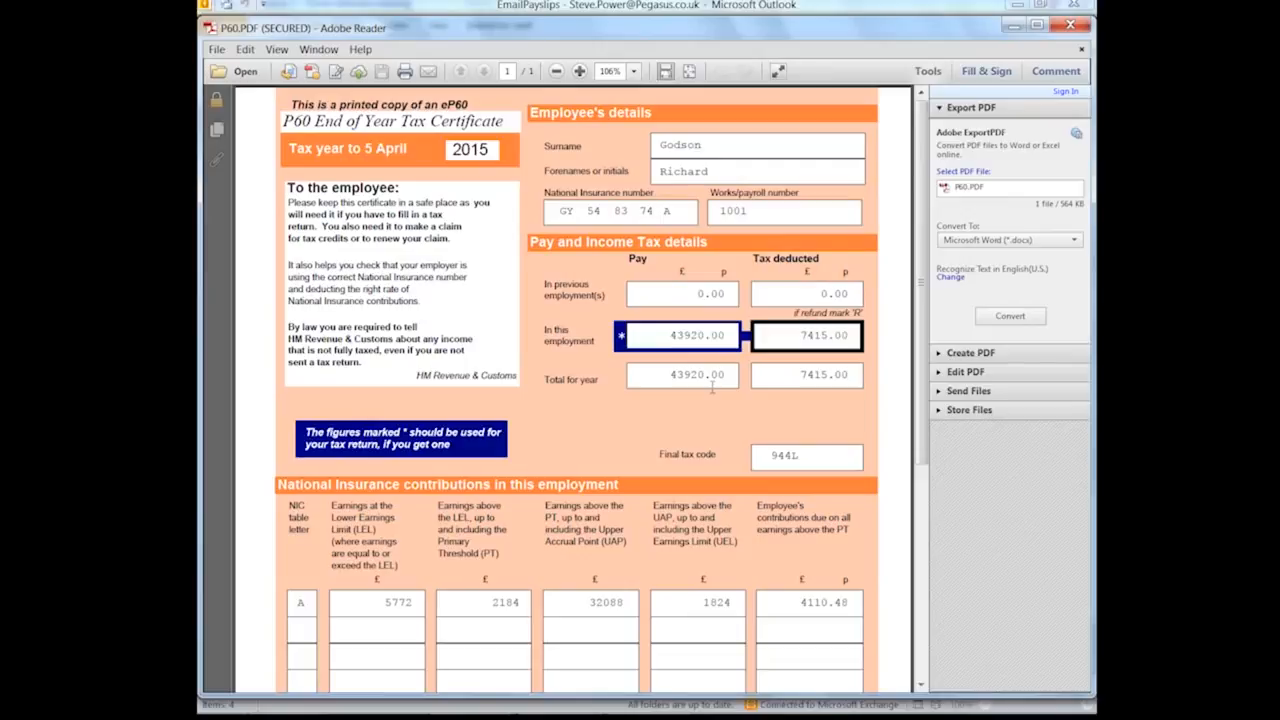
pyautogui.click(1070, 24)
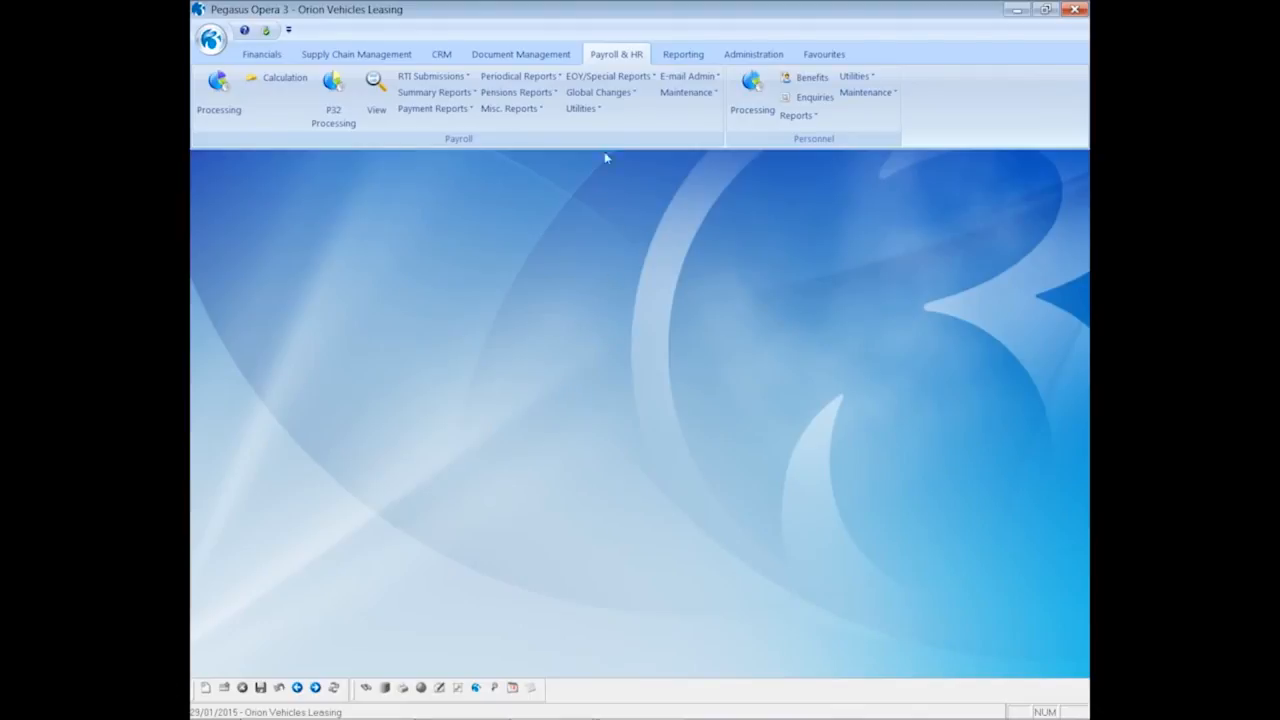
# Print the Monthly group's Historical E-mailed Payslips/P60s Summary for employee 1001 to screen, then close it
pyautogui.click(607, 78)
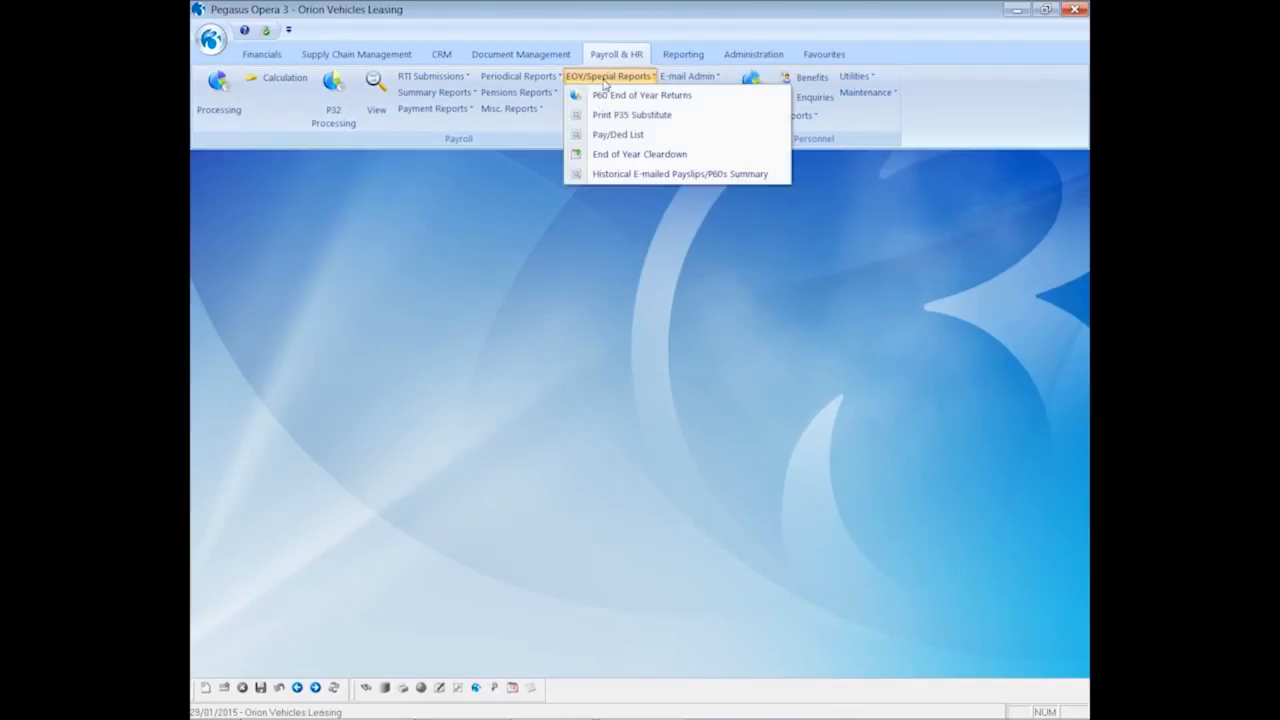
pyautogui.click(622, 175)
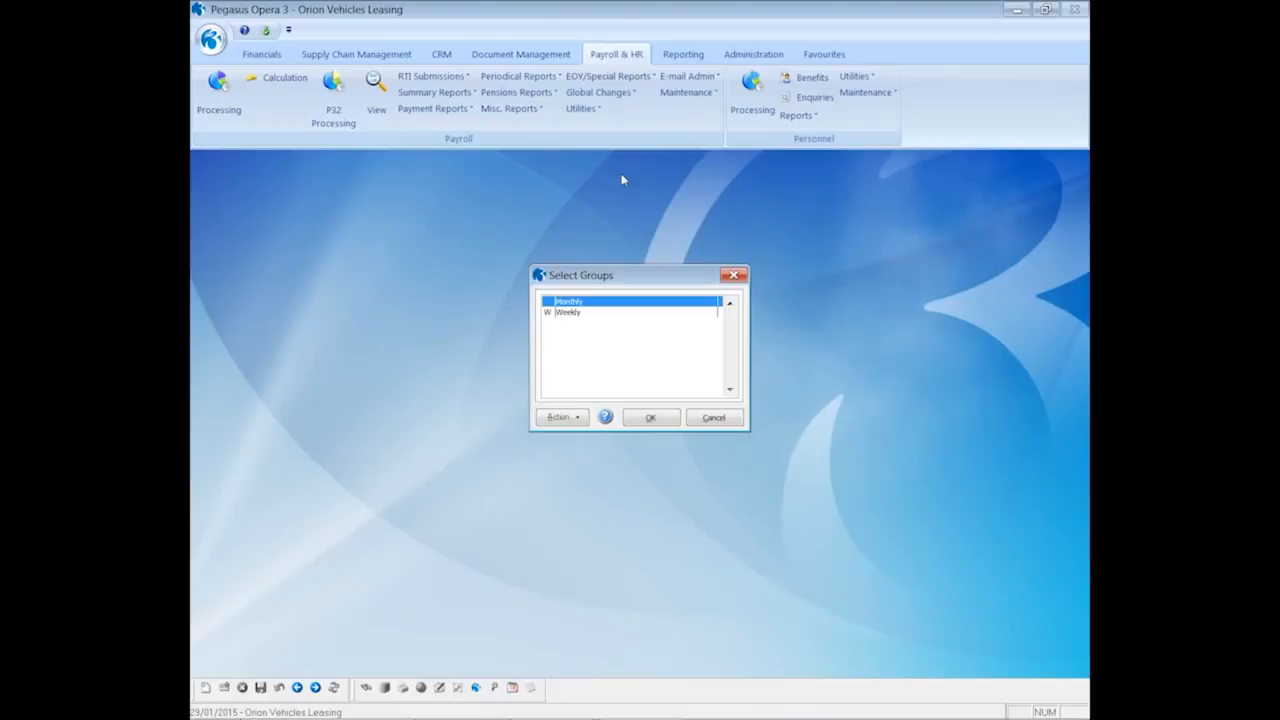
pyautogui.click(651, 418)
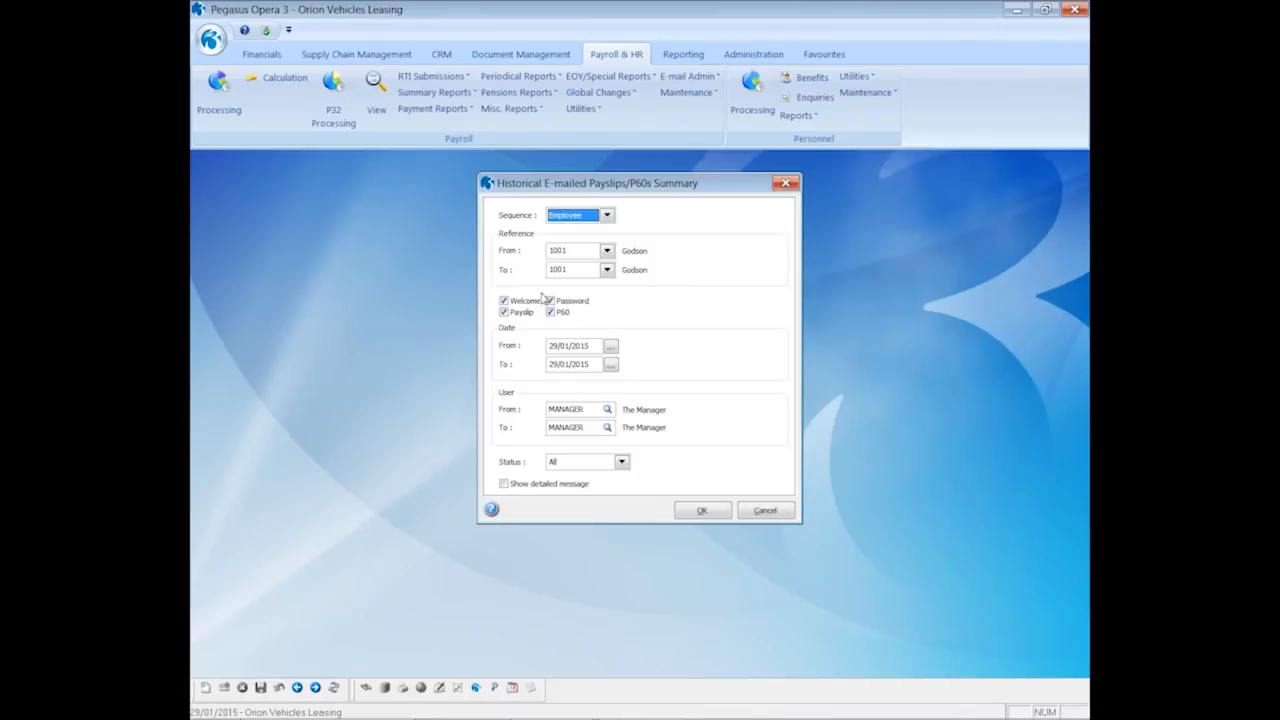
pyautogui.click(705, 511)
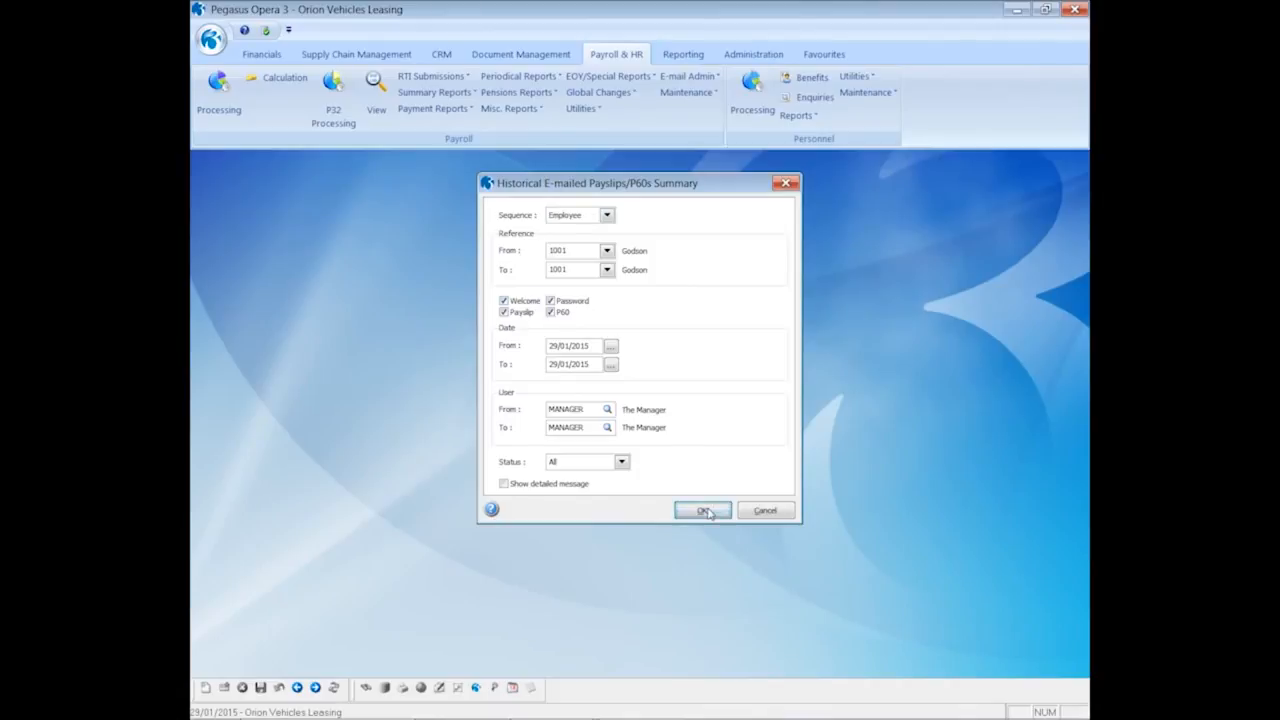
pyautogui.click(697, 500)
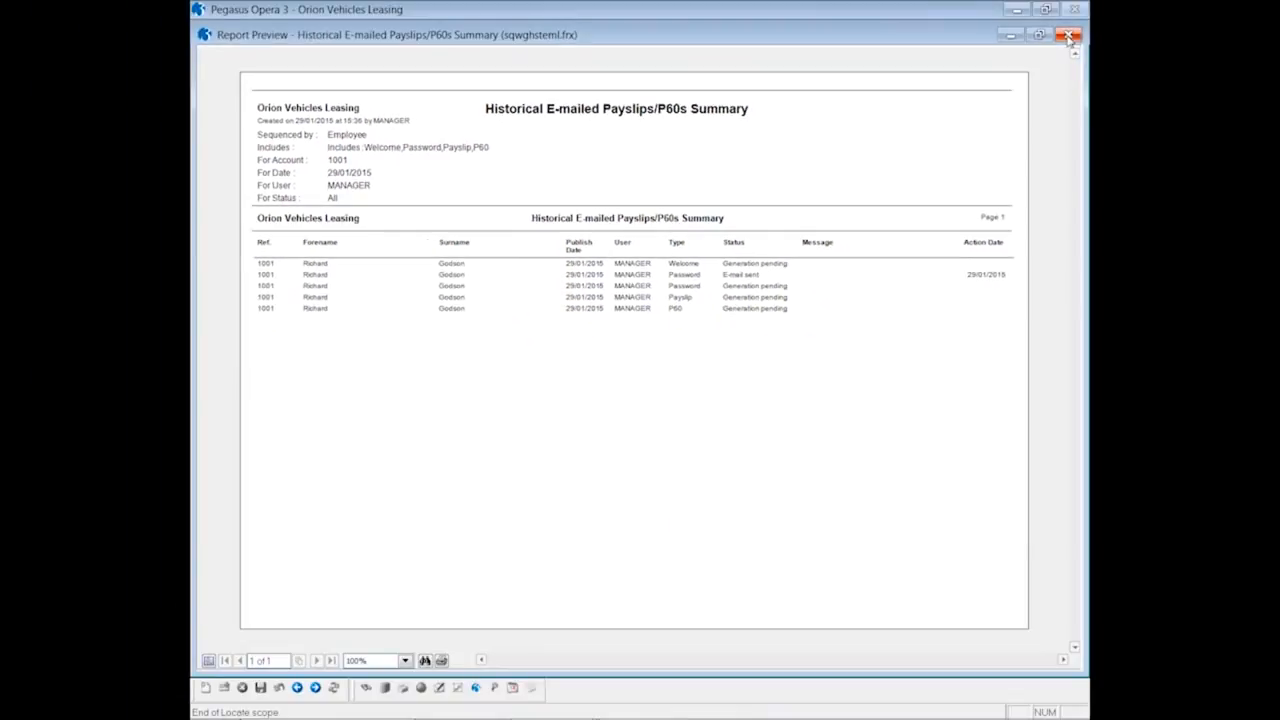
pyautogui.click(1069, 40)
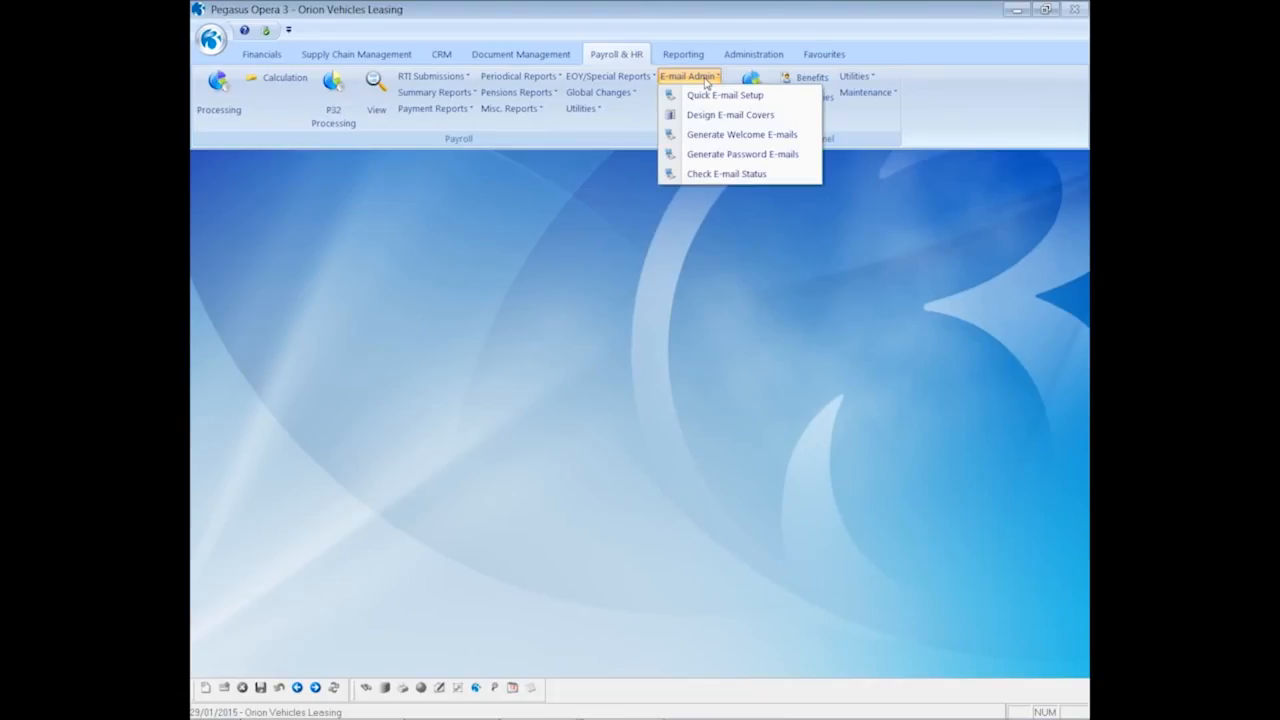
# Run the e-mail status check with correspondence update to record employee 1001's four e-mails as sent
pyautogui.click(727, 175)
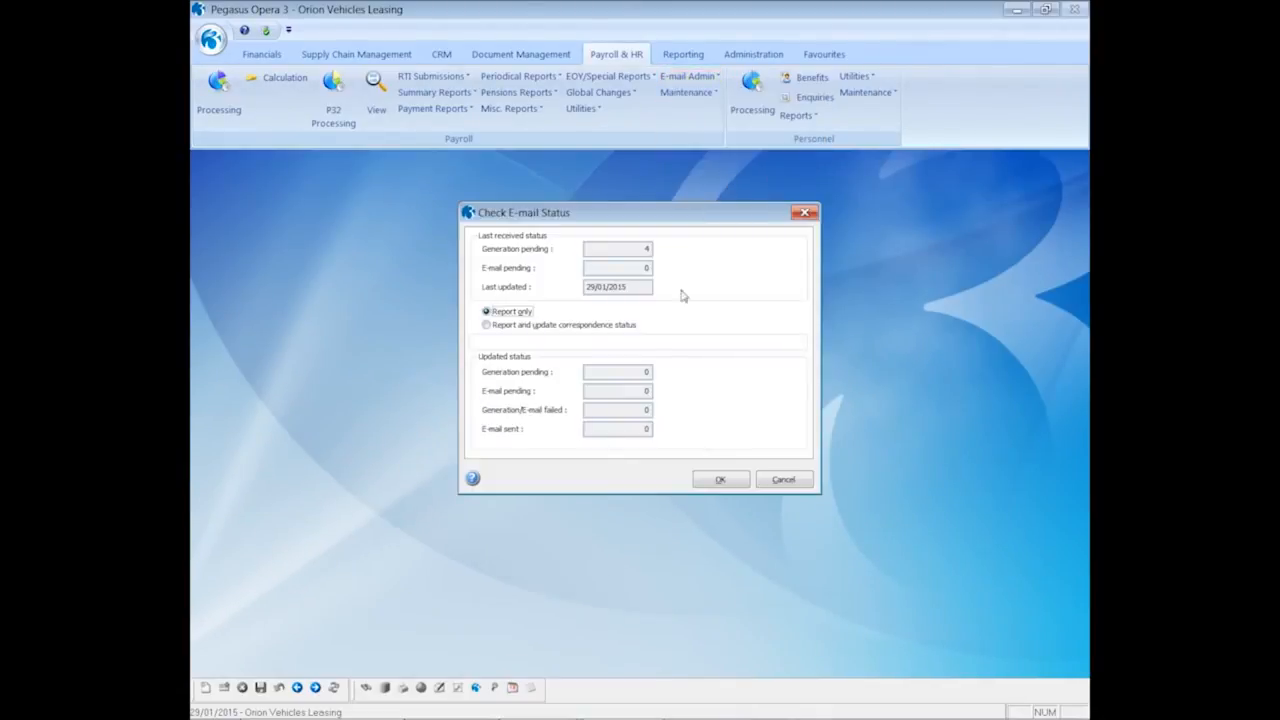
pyautogui.click(528, 328)
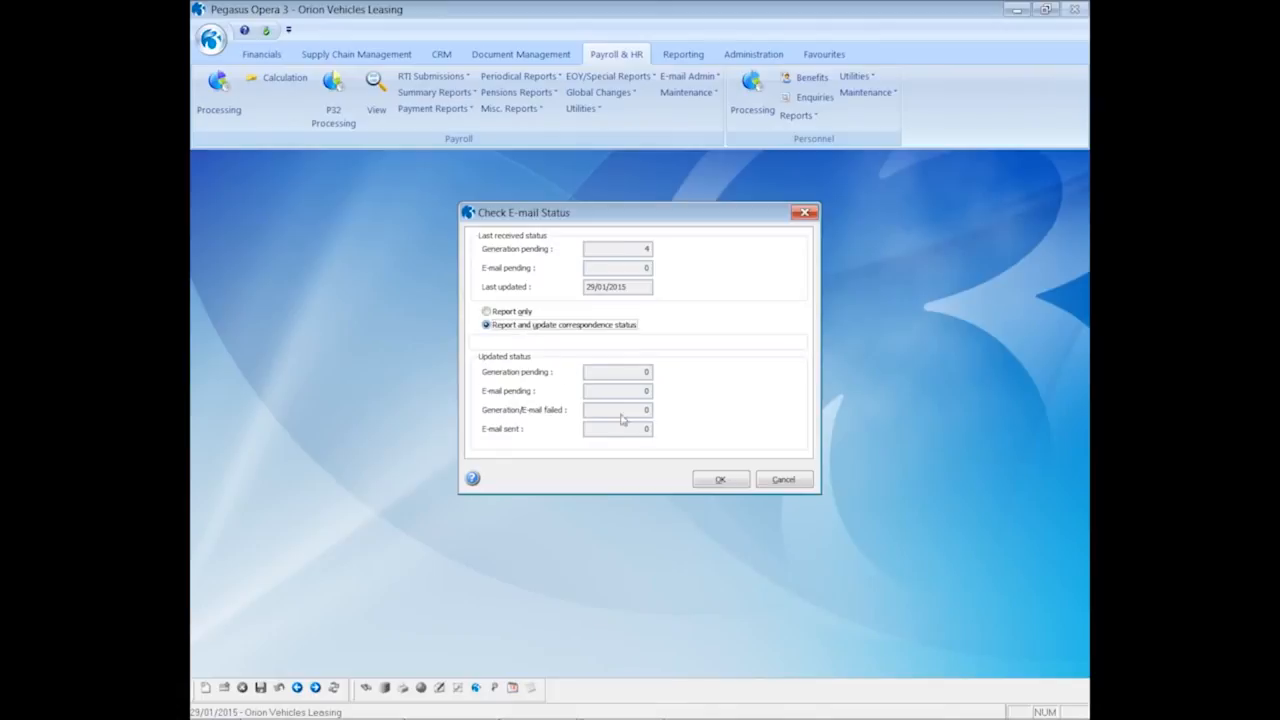
pyautogui.click(712, 479)
pyautogui.click(701, 493)
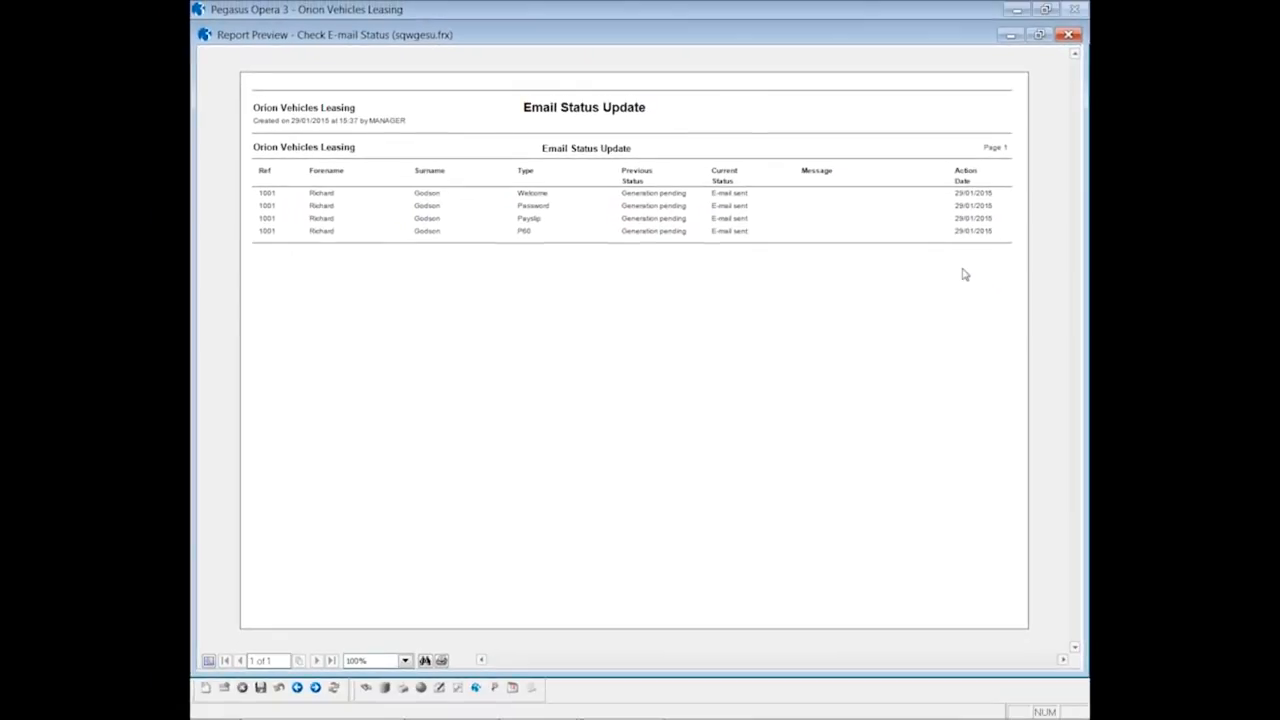
pyautogui.click(1068, 35)
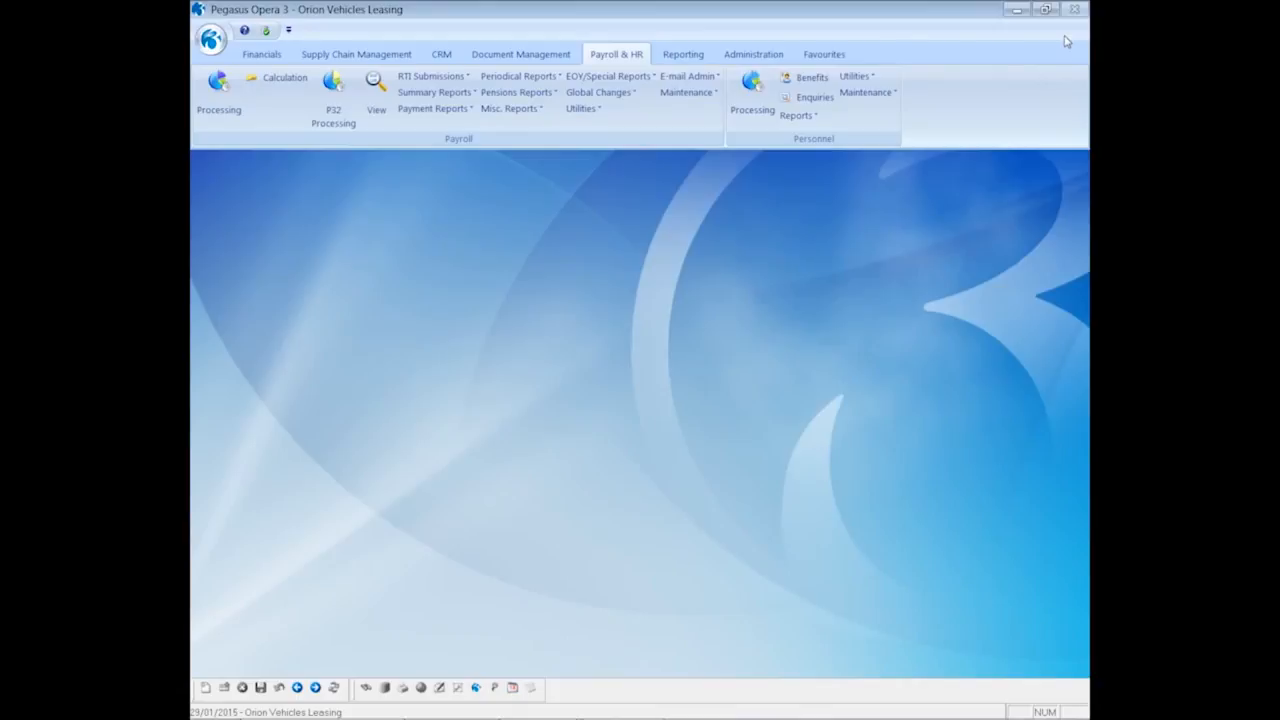
# From employee 1001's Monthly payroll history, resend the period 12 payslip by e-mail
pyautogui.click(211, 96)
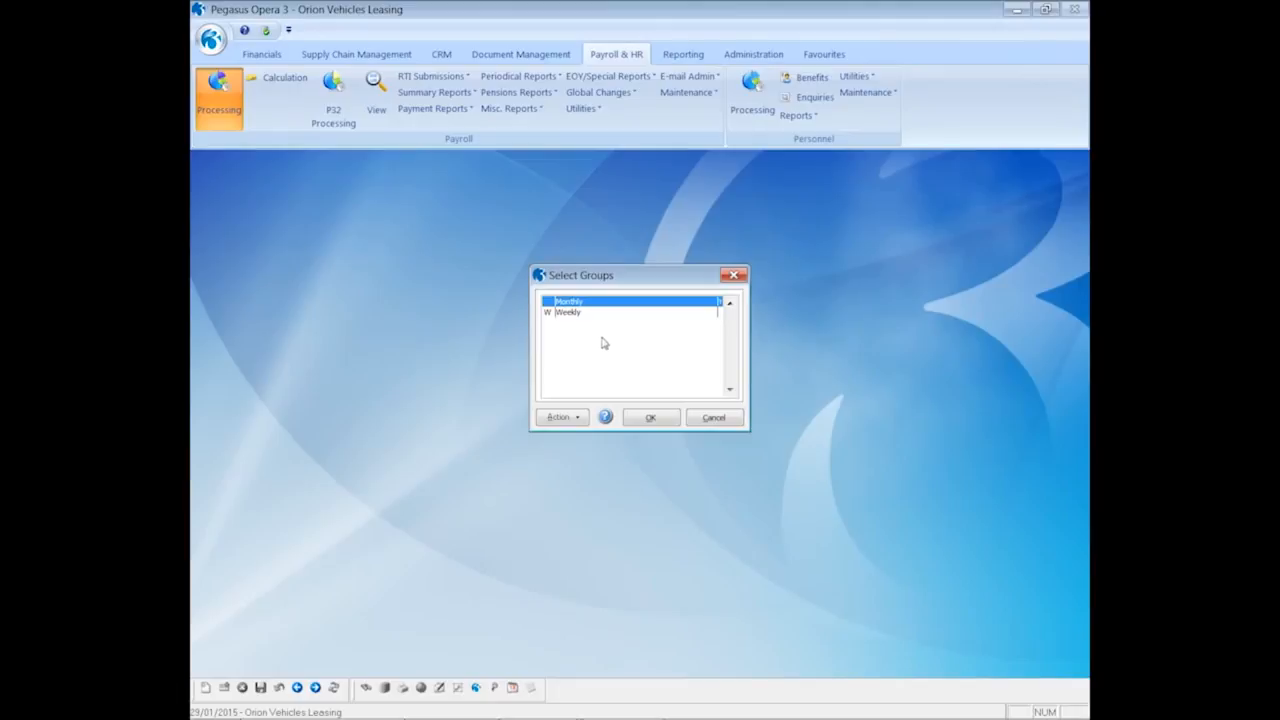
pyautogui.click(646, 418)
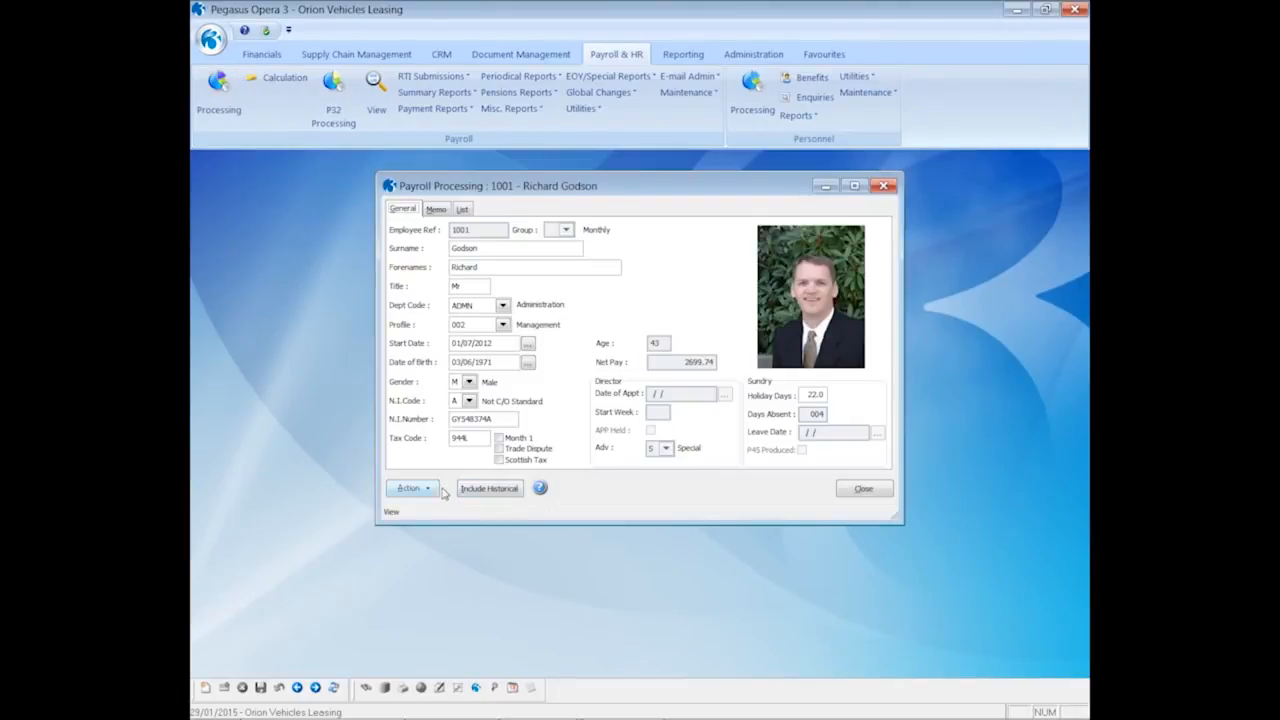
pyautogui.click(434, 490)
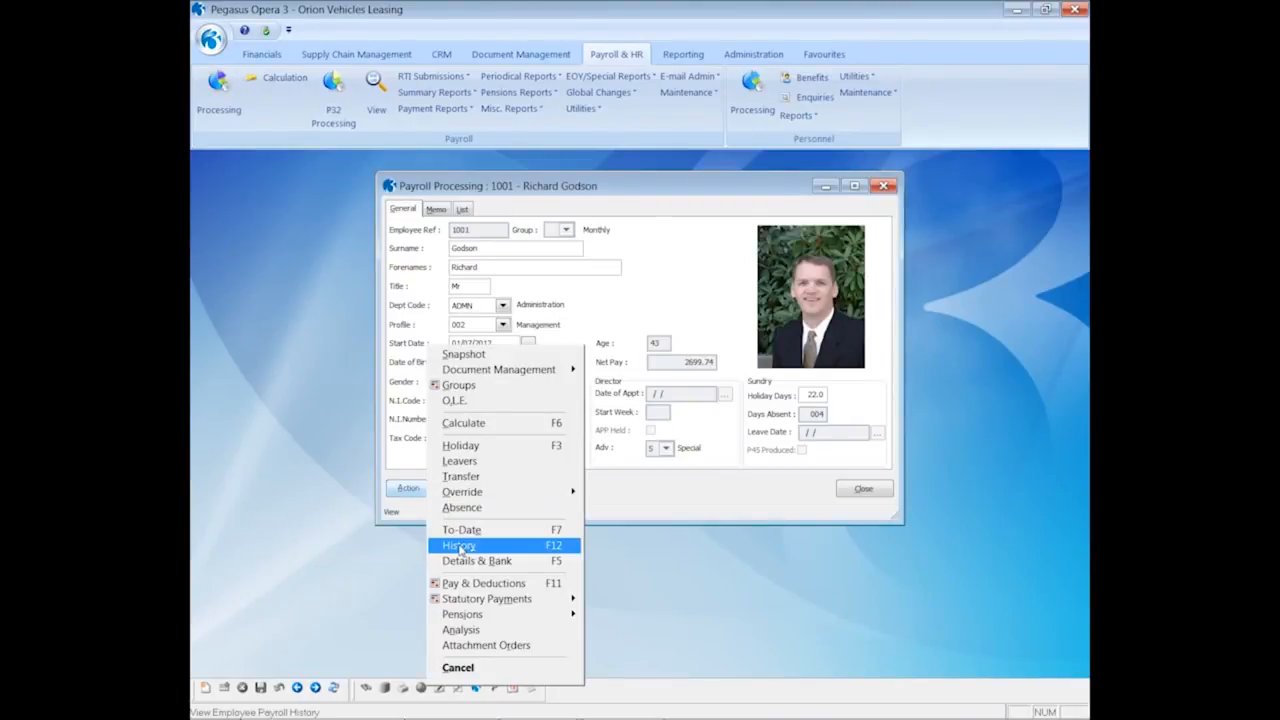
pyautogui.click(459, 546)
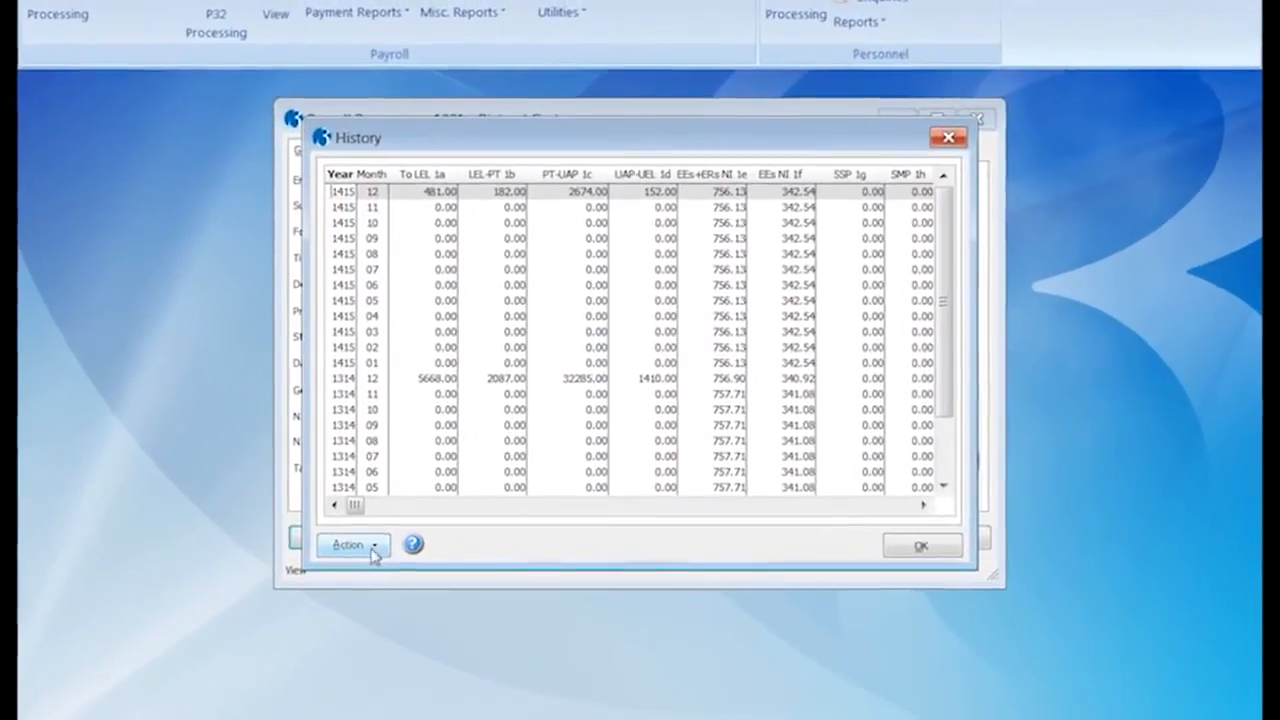
pyautogui.click(372, 553)
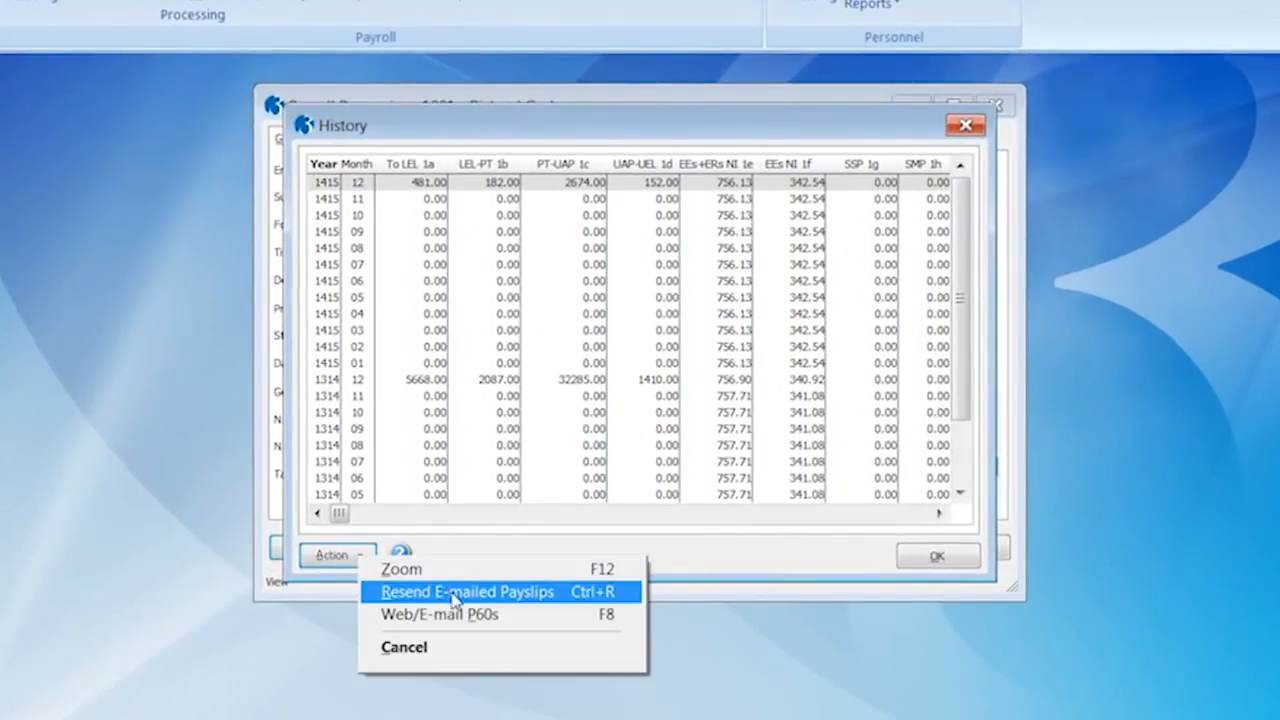
pyautogui.click(455, 598)
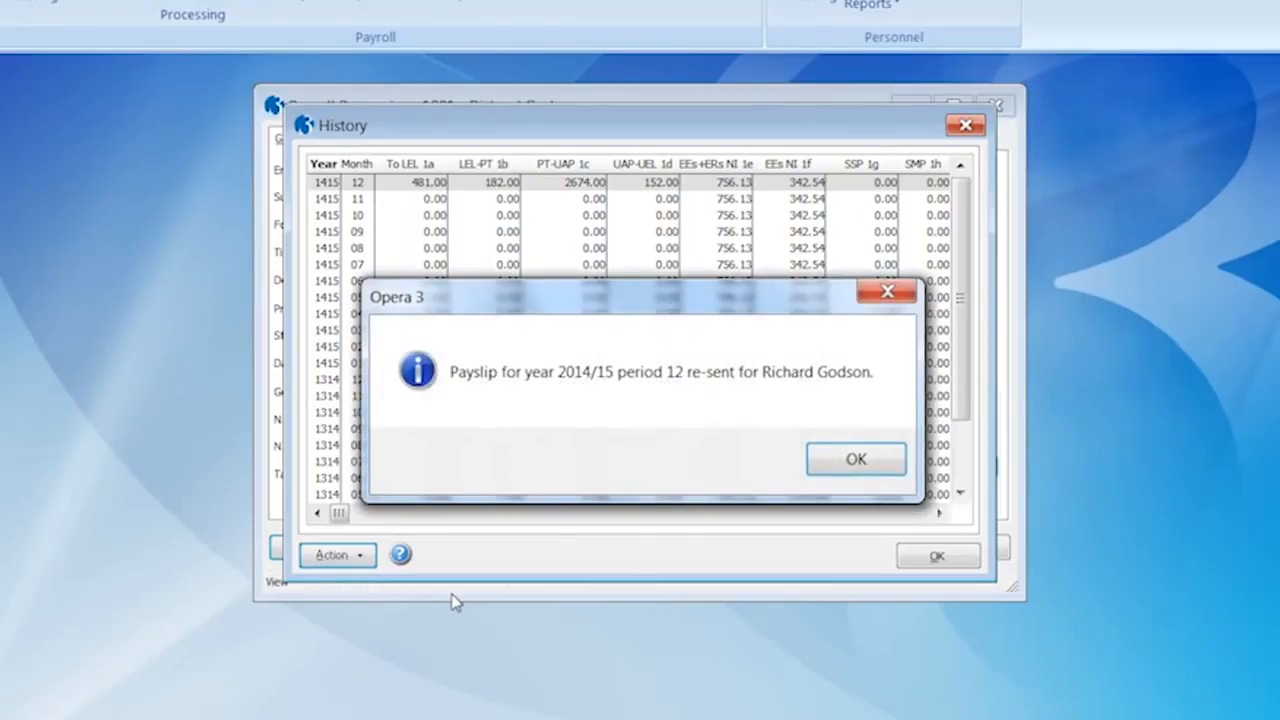
pyautogui.click(837, 466)
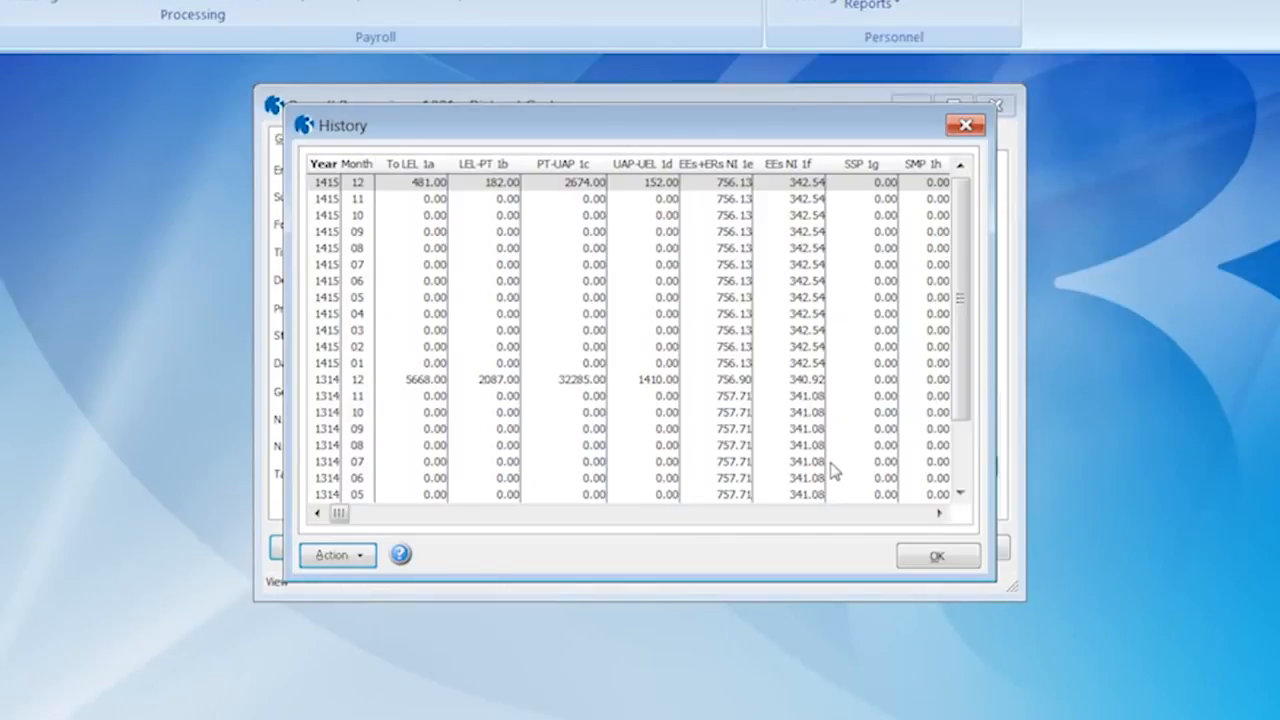
# Resend the employee's 2014/15 P60 by e-mail, then close the P60 list, history and payroll record
pyautogui.click(361, 563)
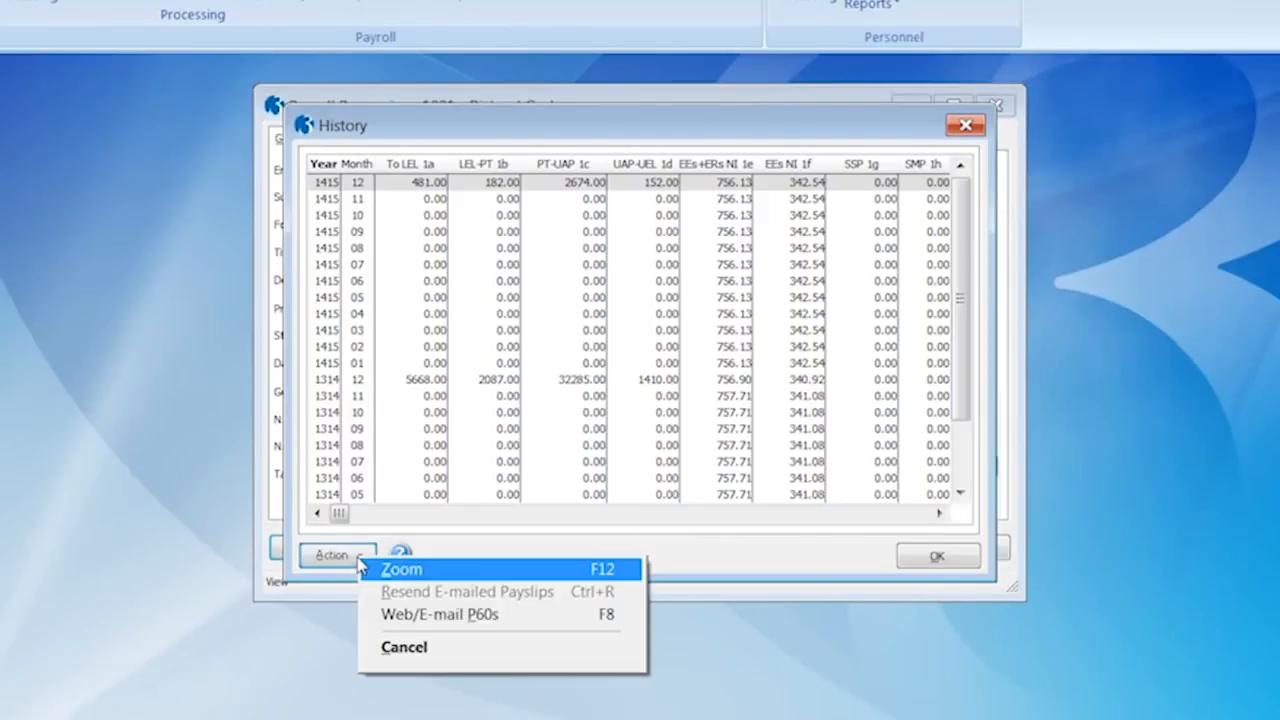
pyautogui.click(402, 616)
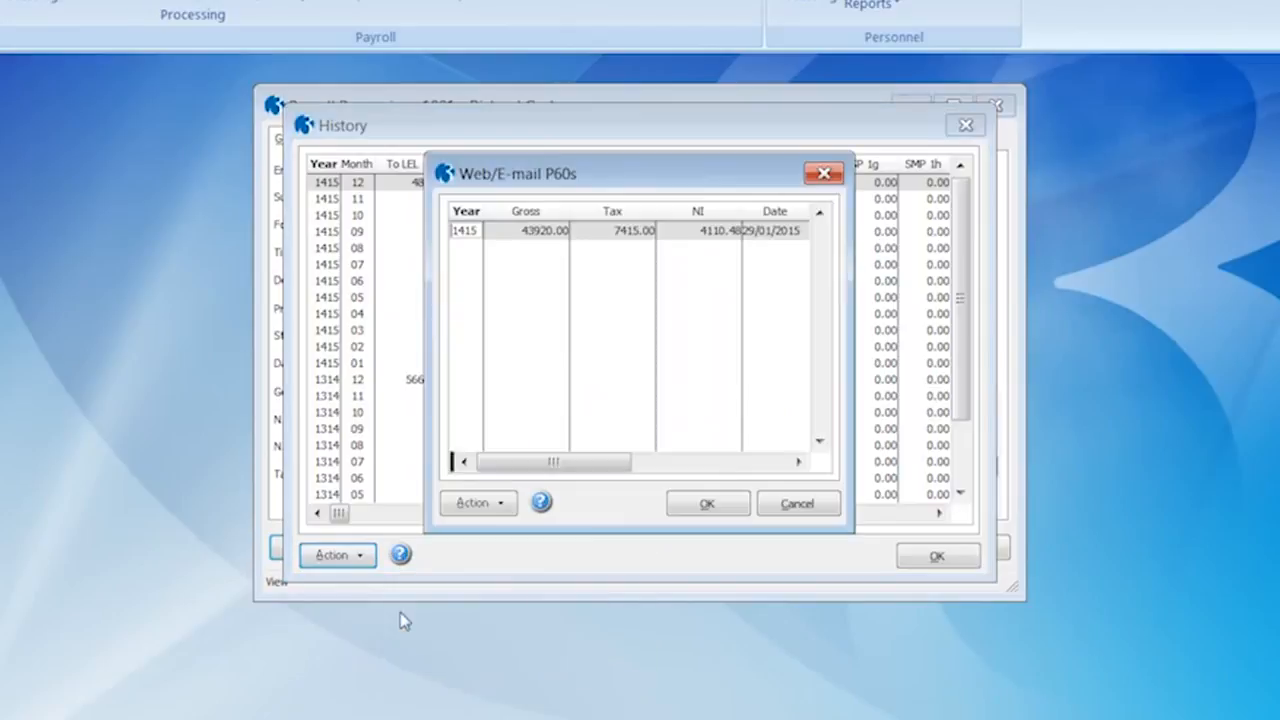
pyautogui.click(478, 506)
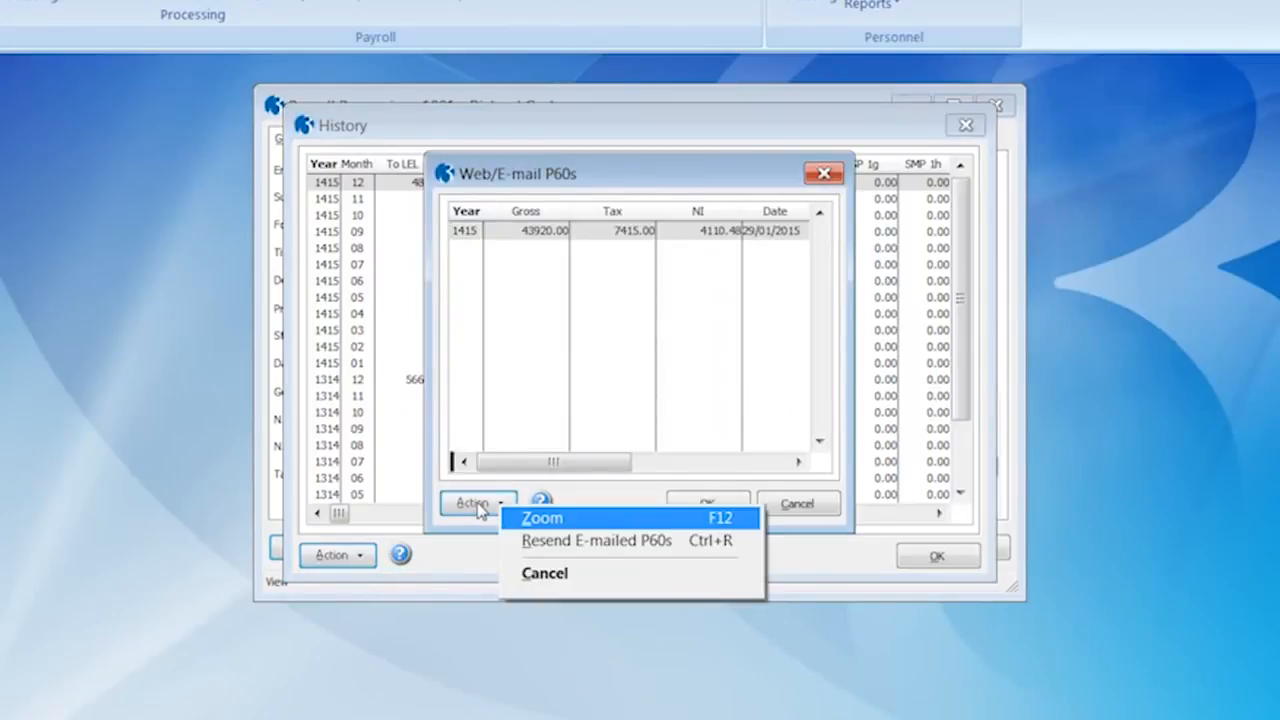
pyautogui.click(548, 545)
pyautogui.click(786, 462)
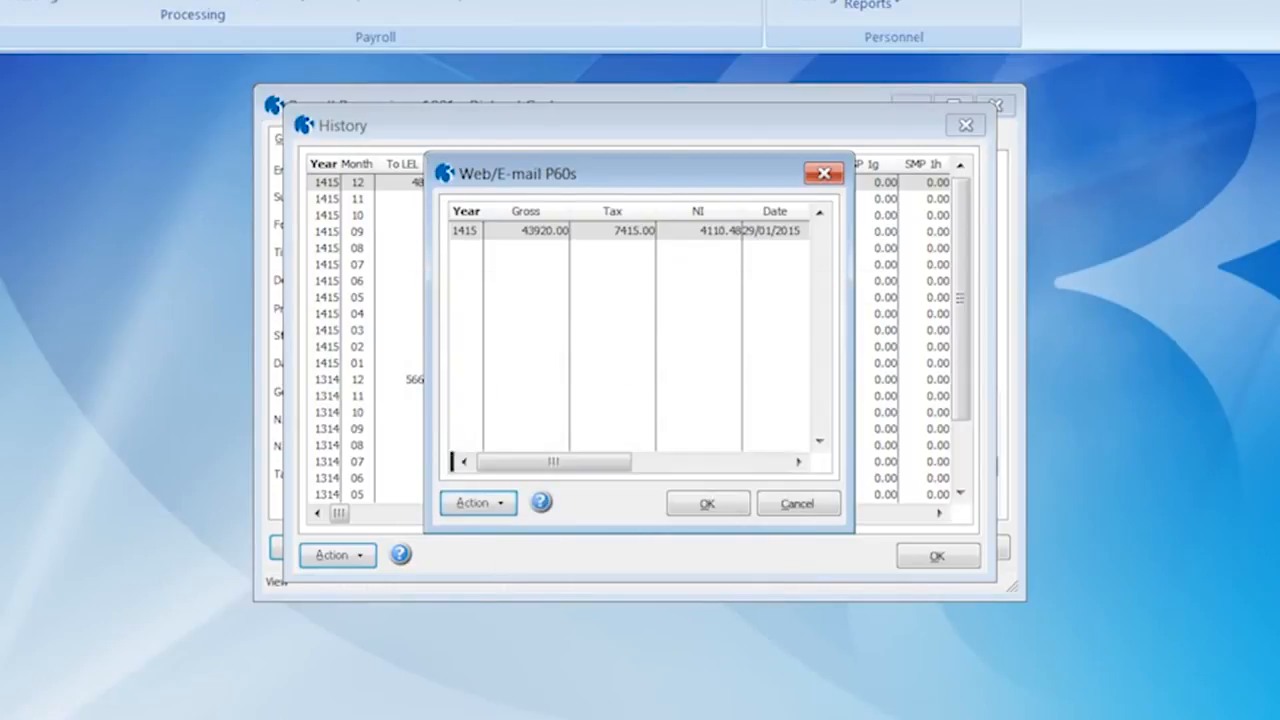
pyautogui.click(797, 504)
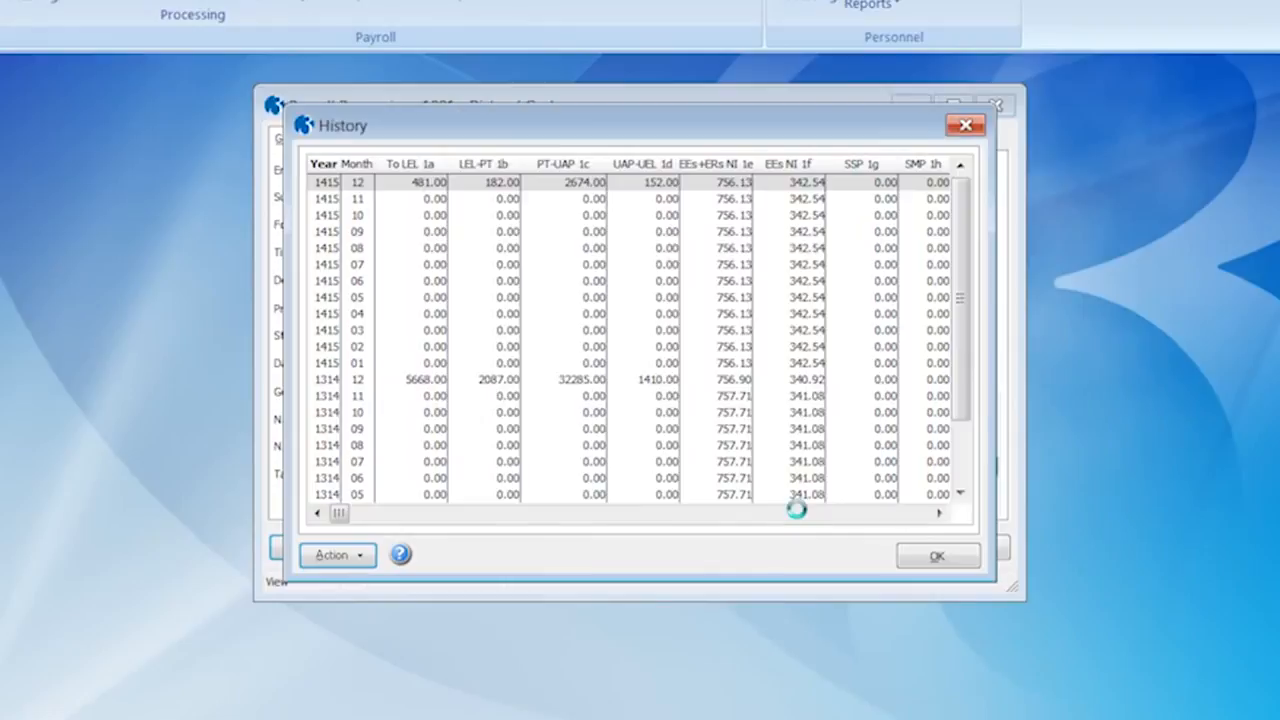
pyautogui.click(935, 558)
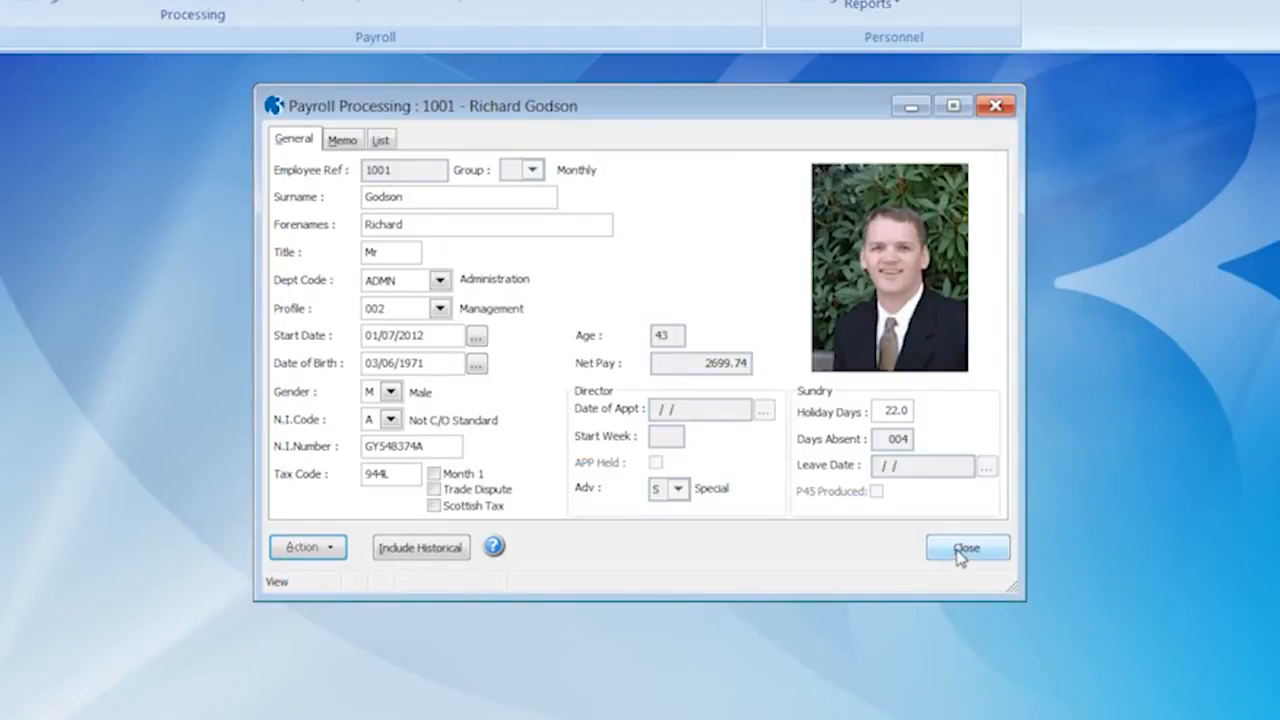
pyautogui.click(962, 551)
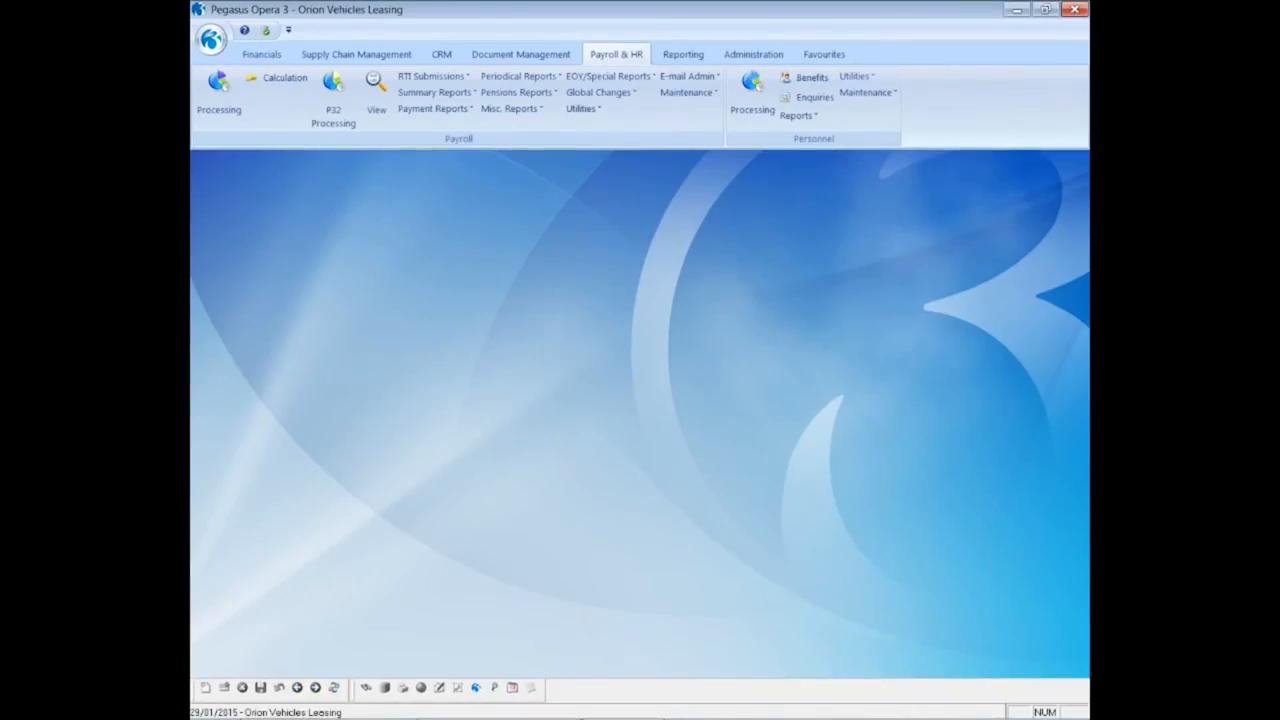